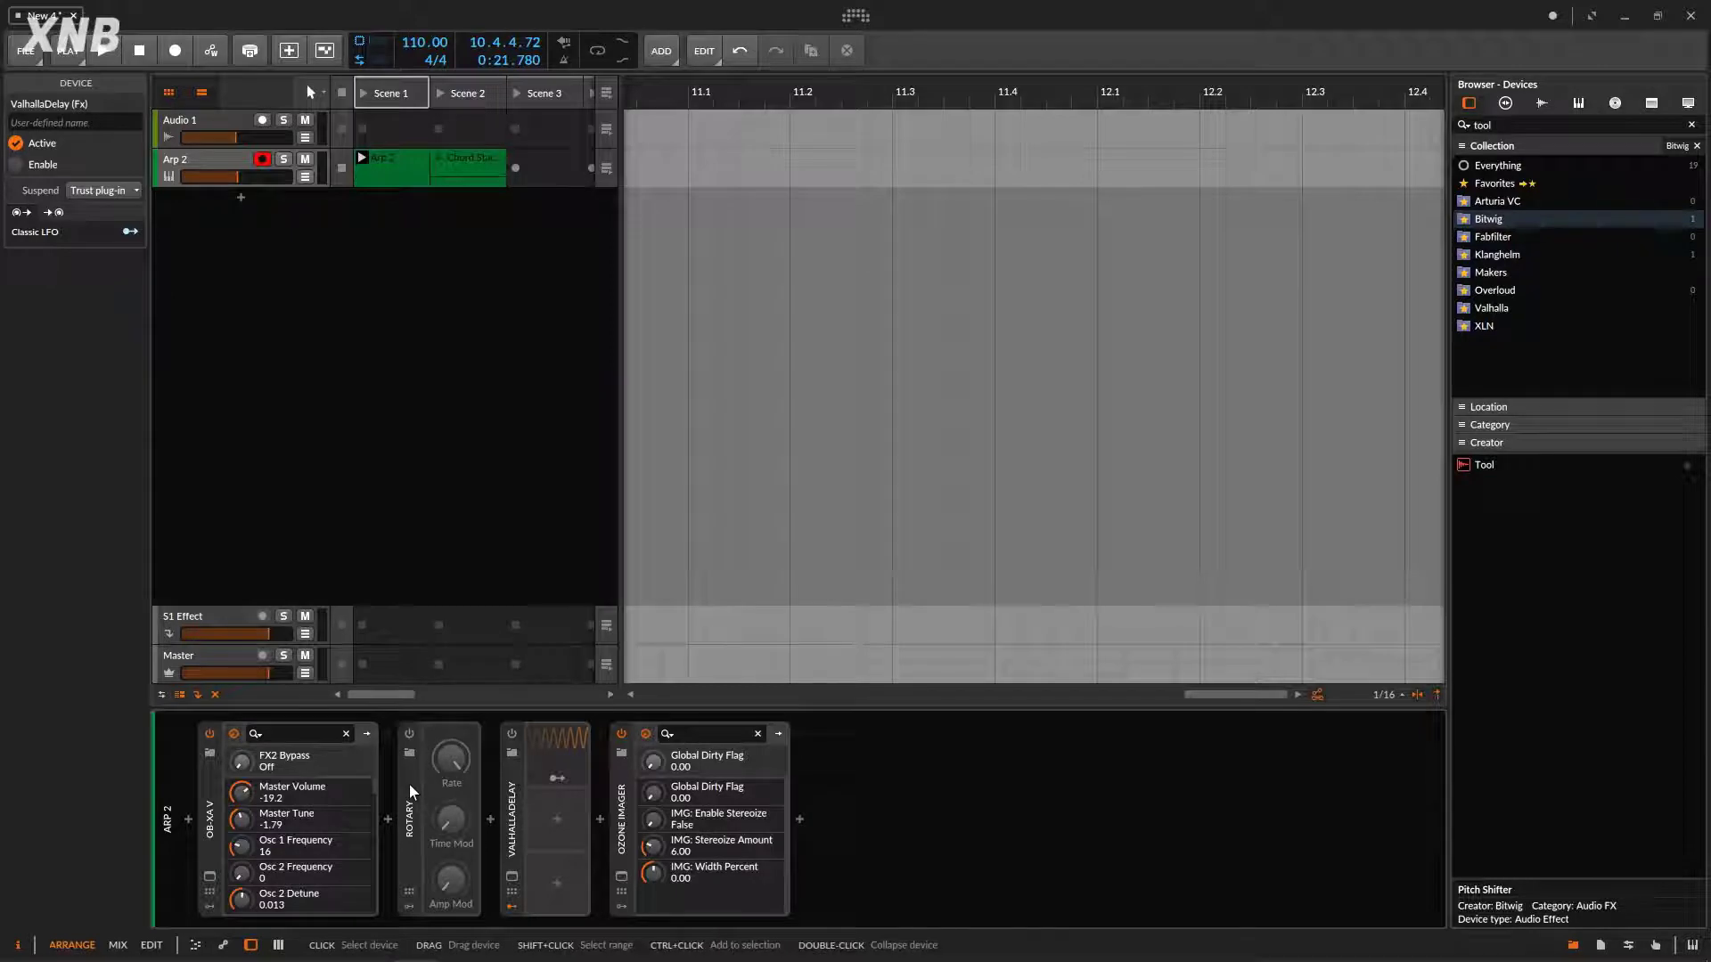
# Step: Open the Ozone Imager vectorscope window, move it aside, and audition Scene 1 with the Rotary bypassed
pyautogui.click(409, 782)
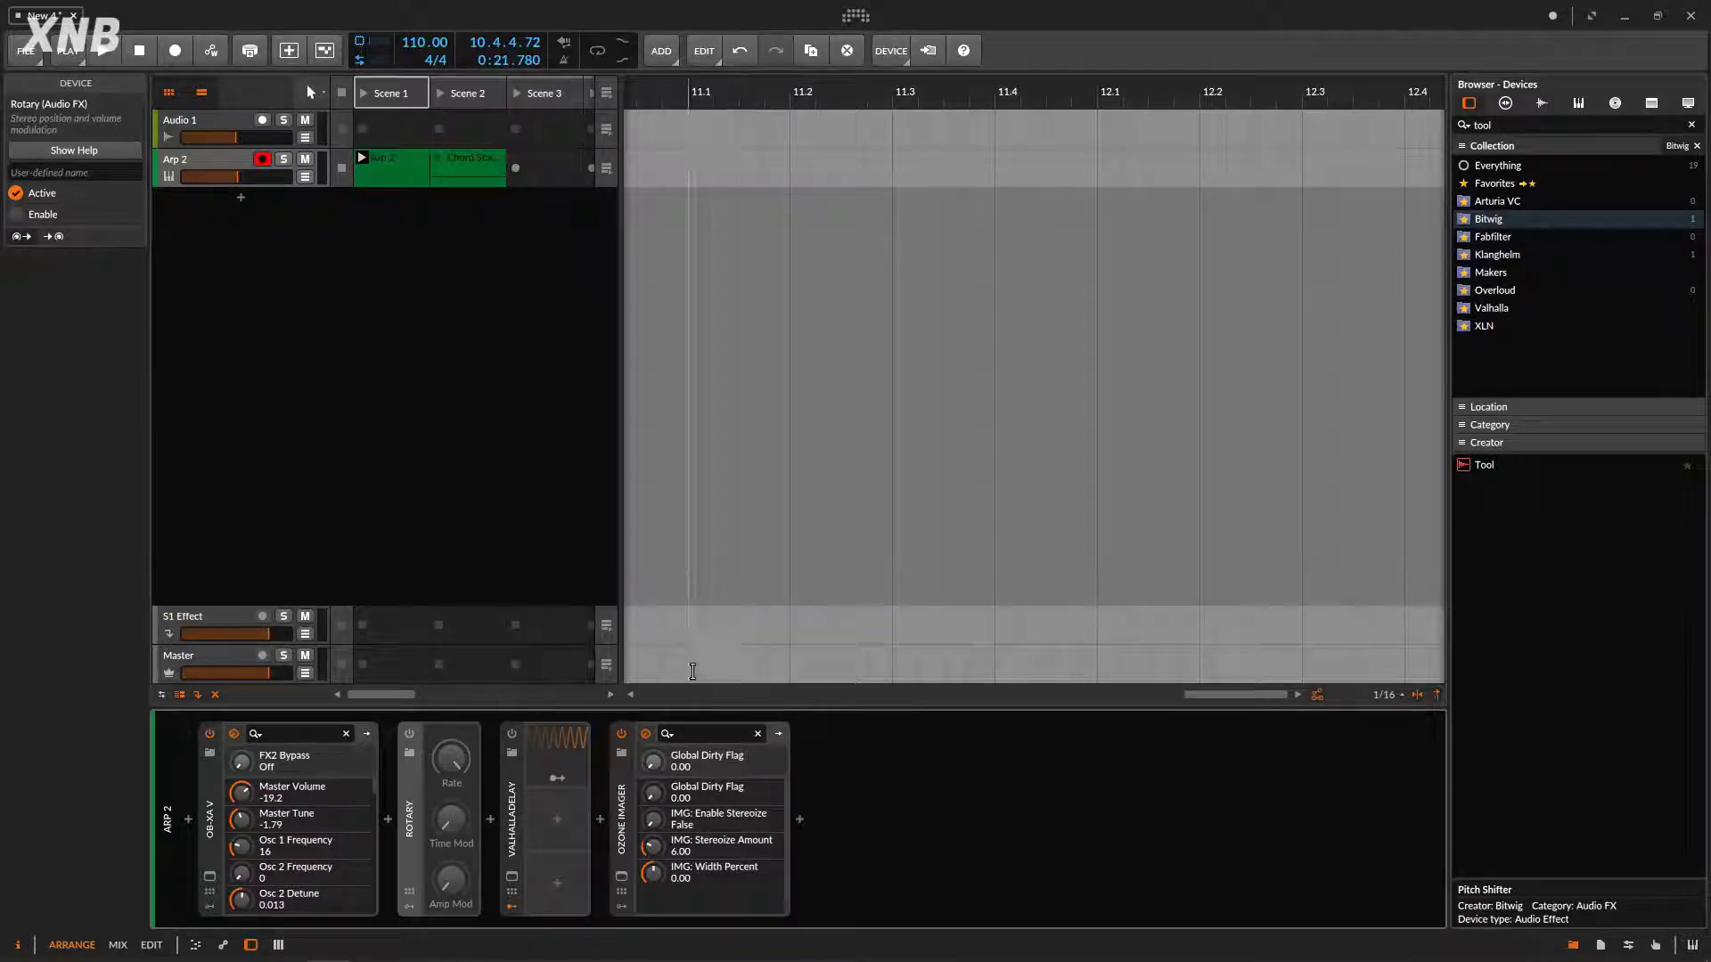
pyautogui.click(621, 877)
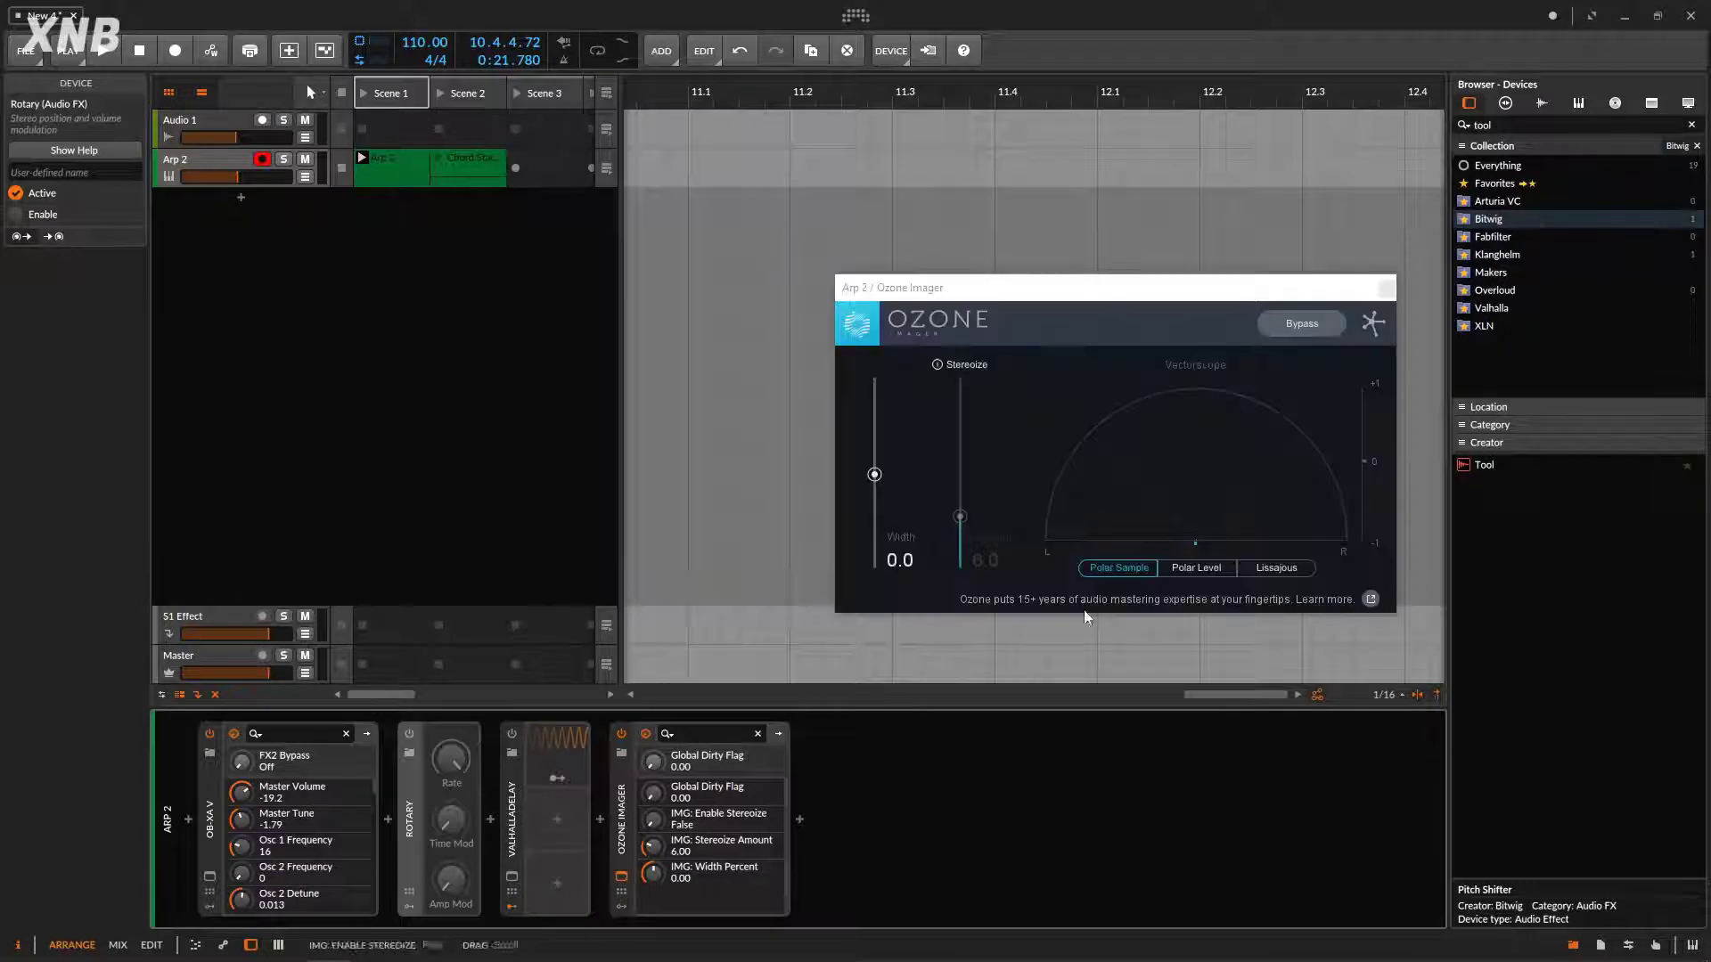
pyautogui.moveTo(1130, 284); pyautogui.dragTo(1344, 601)
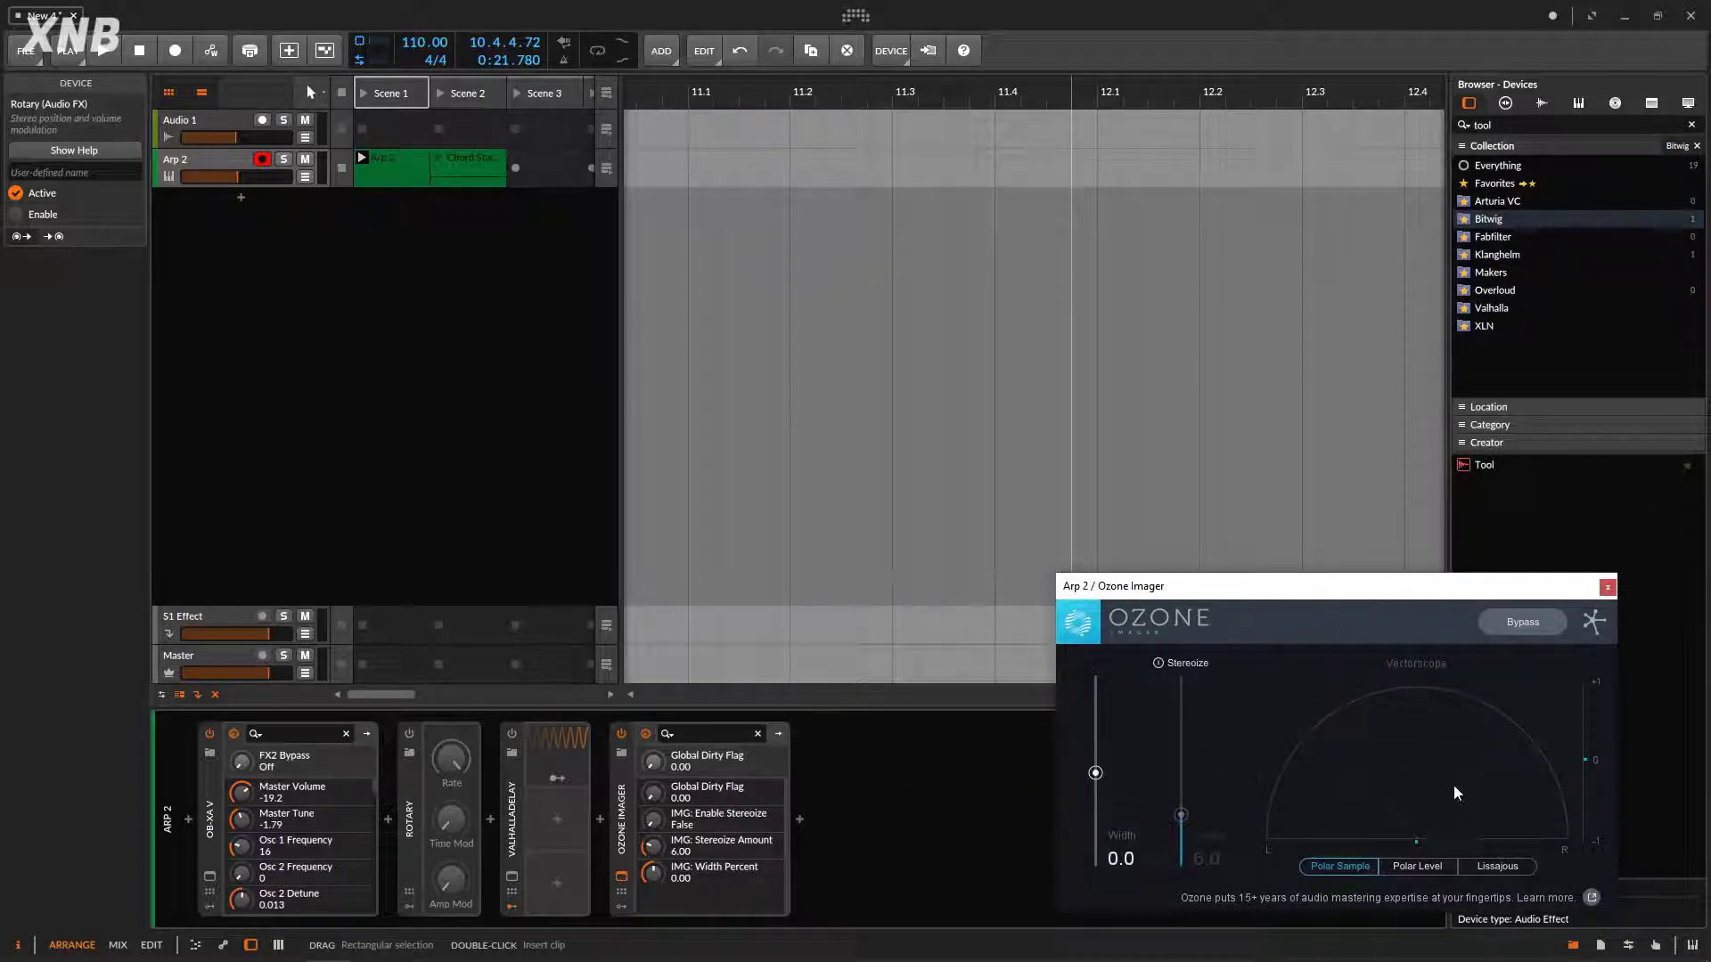
pyautogui.click(365, 93)
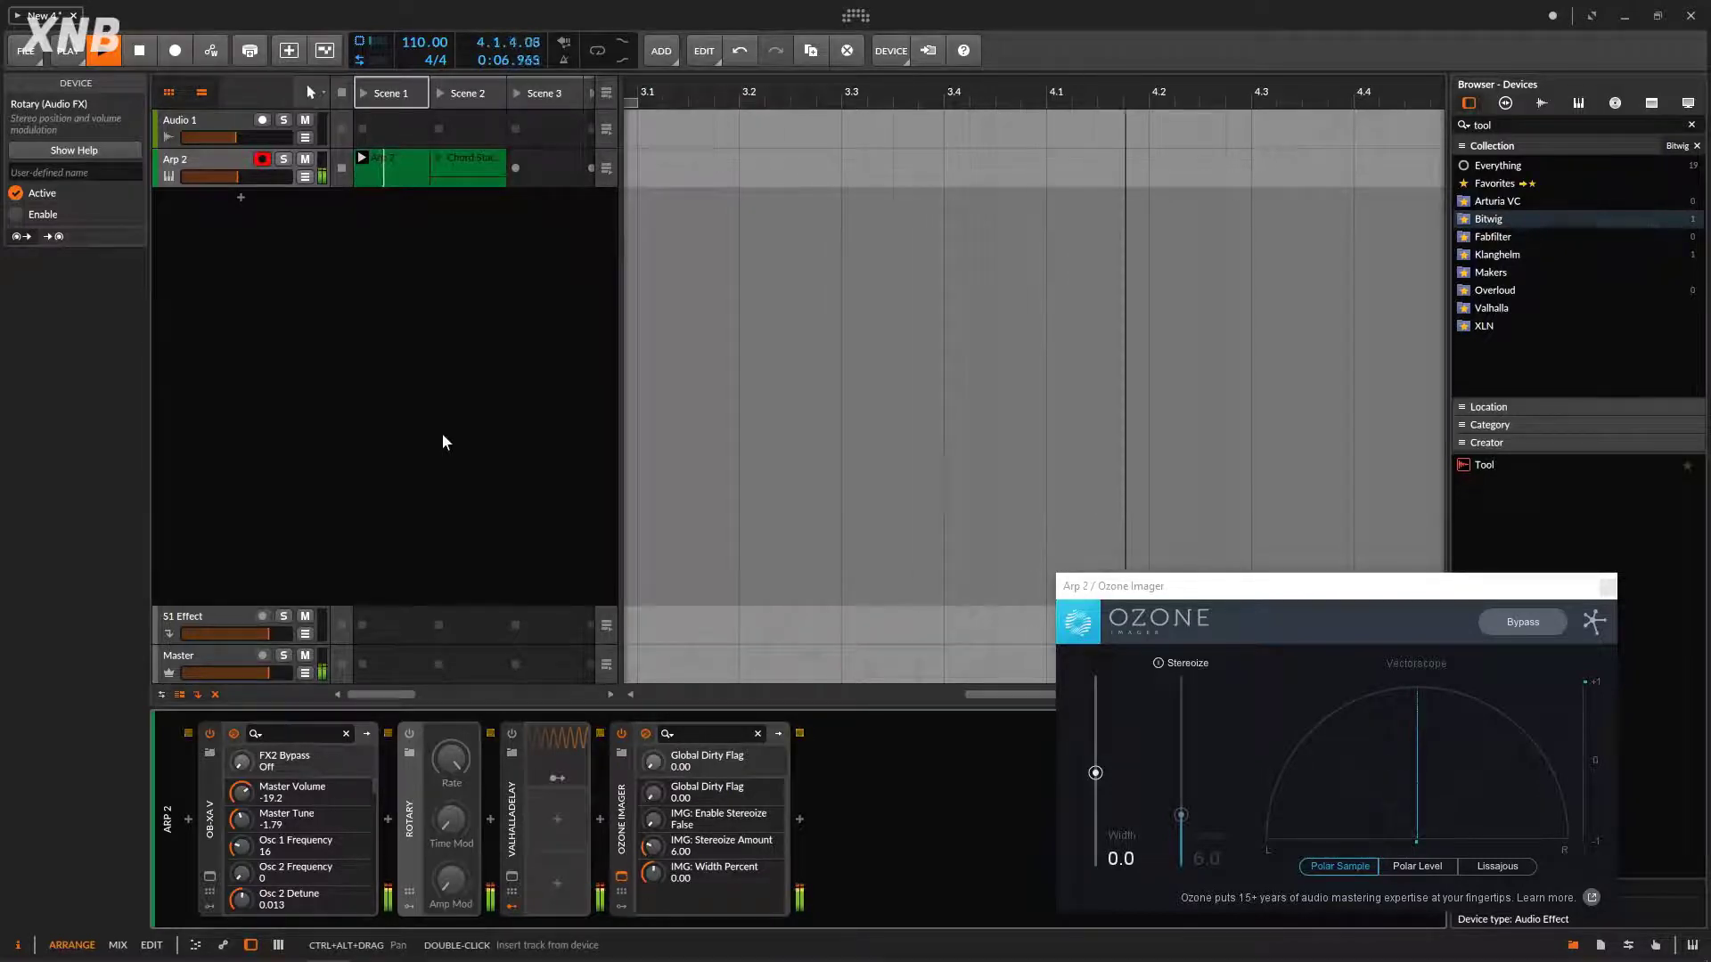
pyautogui.click(140, 51)
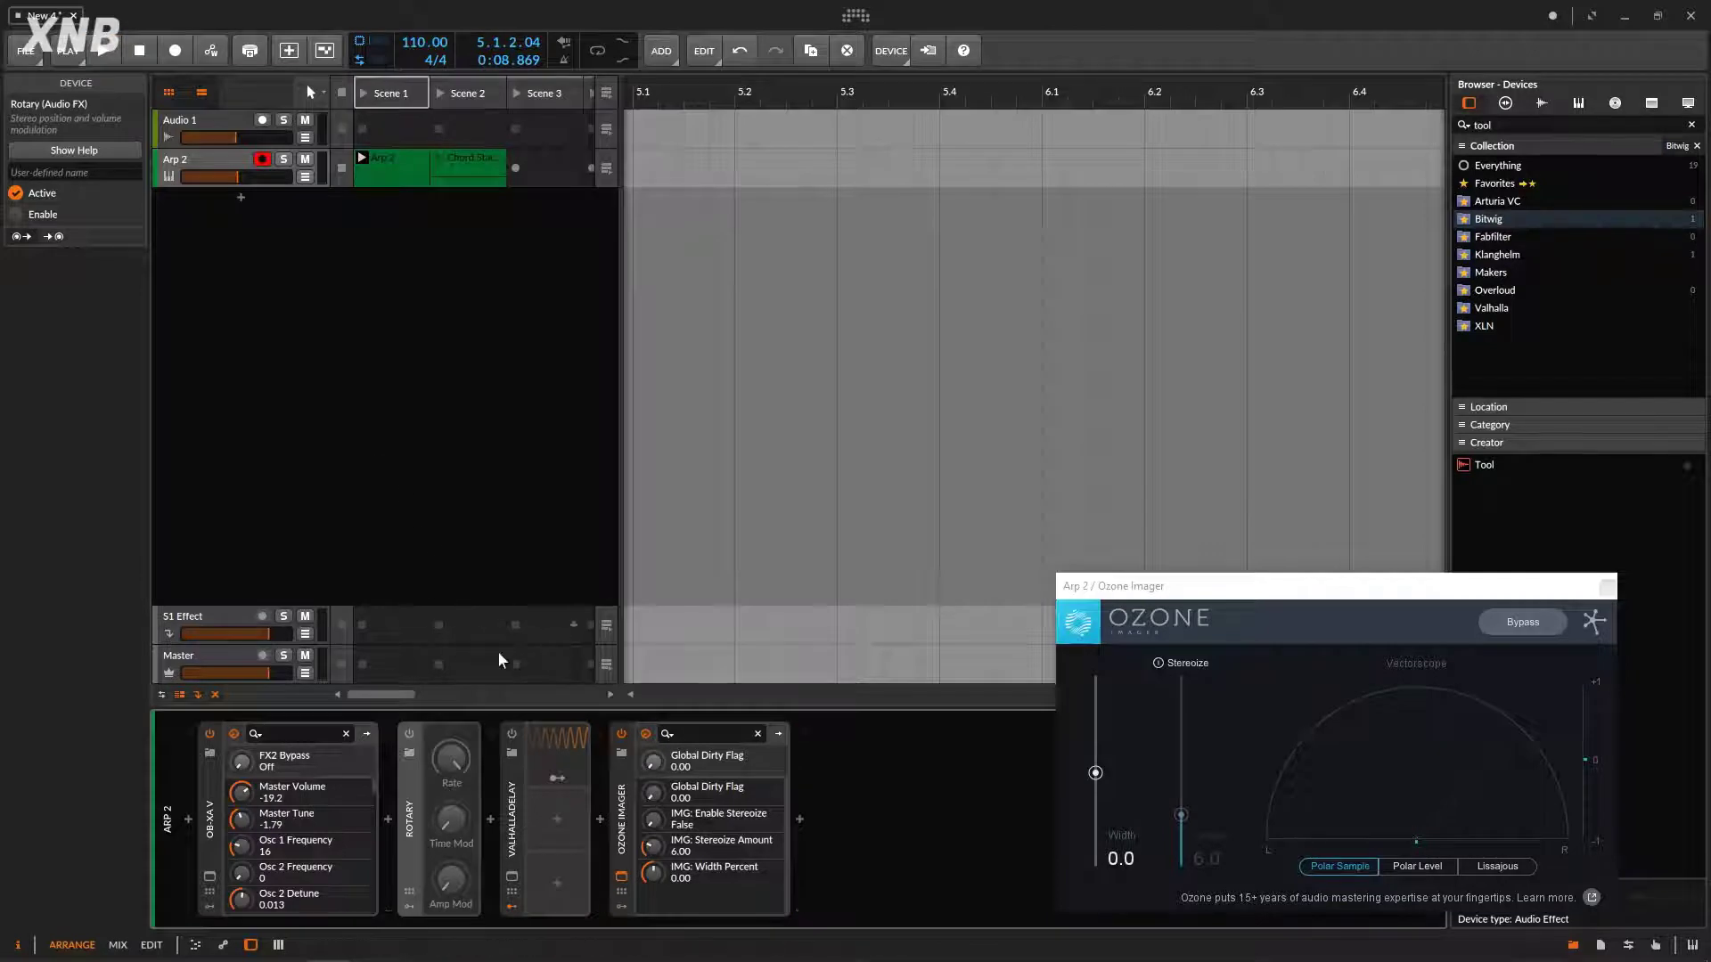
# Step: Enable the Rotary and turn its Rate, Time Mod and Amp Mod down to minimum while Scene 1 plays
pyautogui.click(409, 733)
pyautogui.moveTo(448, 762); pyautogui.dragTo(448, 784)
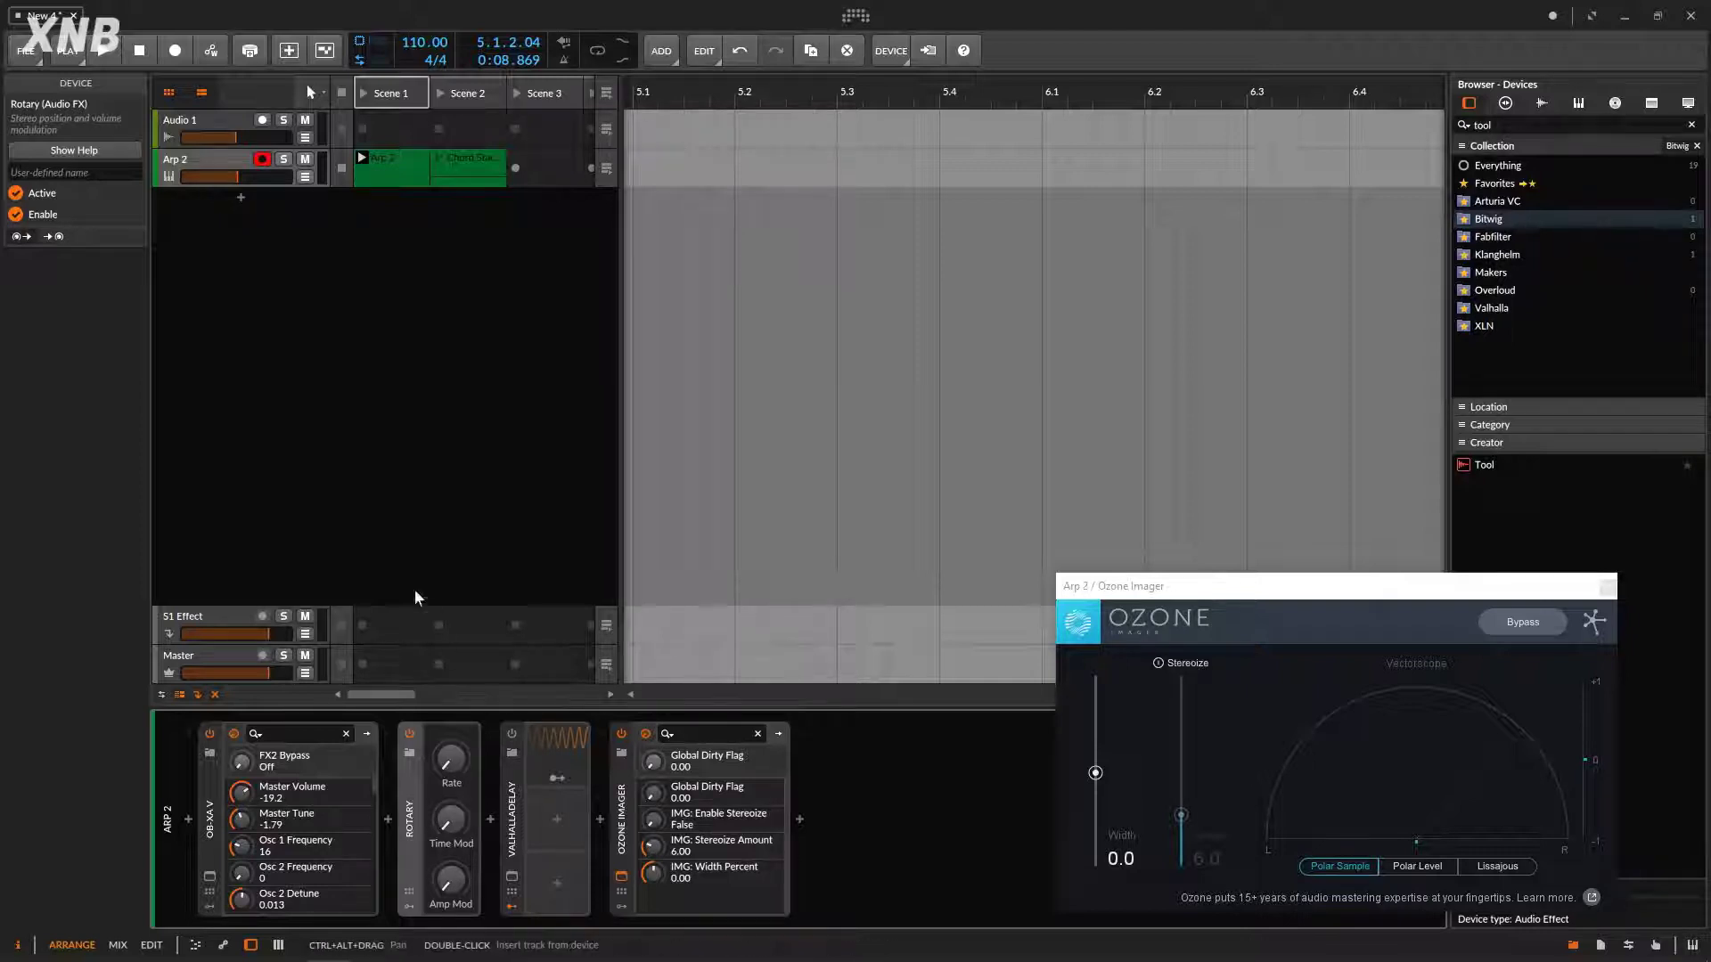
pyautogui.click(365, 94)
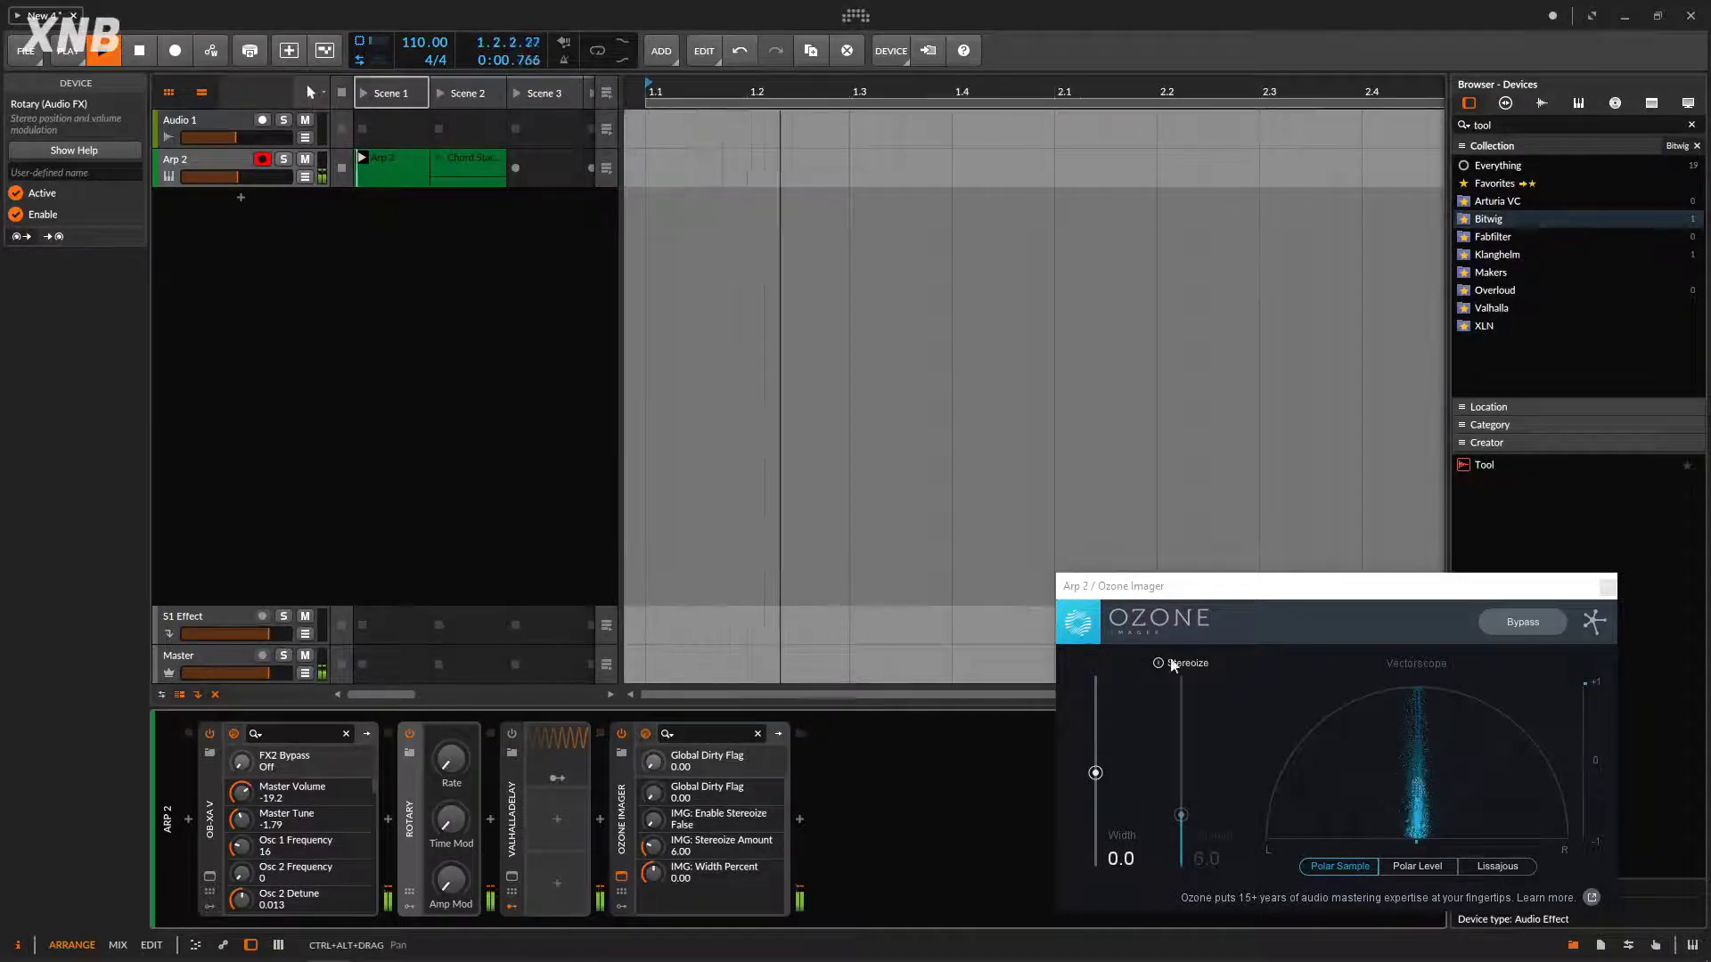
pyautogui.moveTo(1306, 589); pyautogui.dragTo(1039, 351)
pyautogui.click(457, 768)
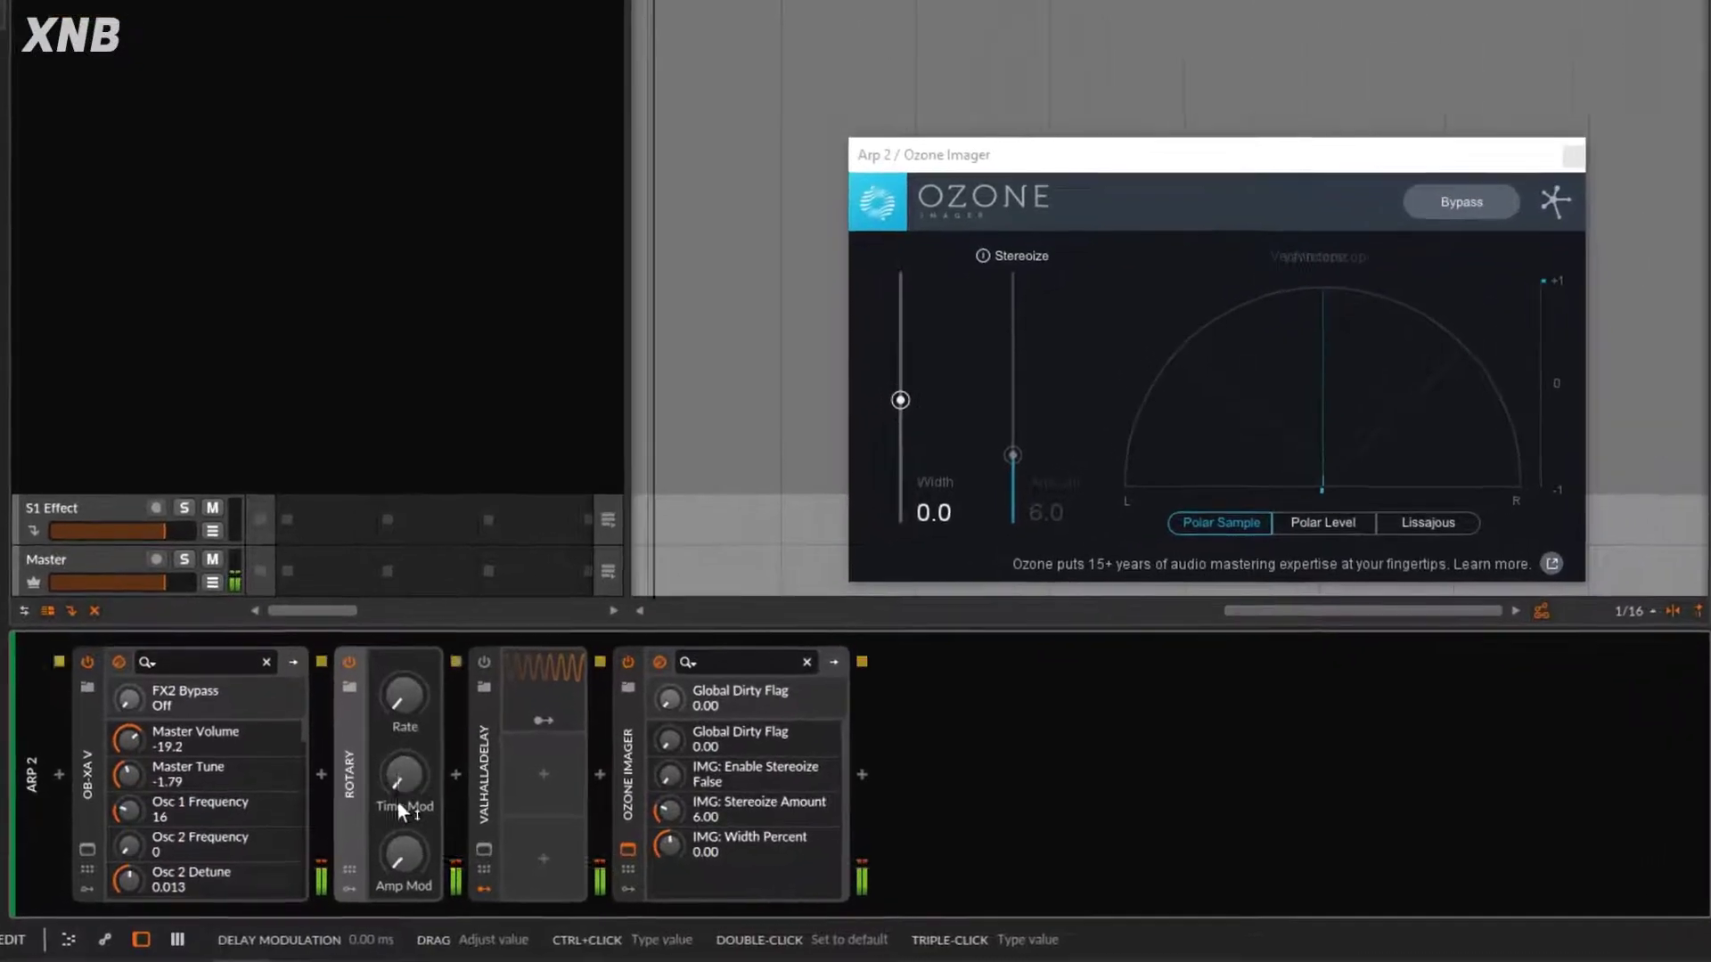
# Step: Raise the Rotary's Amp Mod to maximum, comparing it with minimum modulation during playback
pyautogui.moveTo(398, 852); pyautogui.dragTo(398, 810)
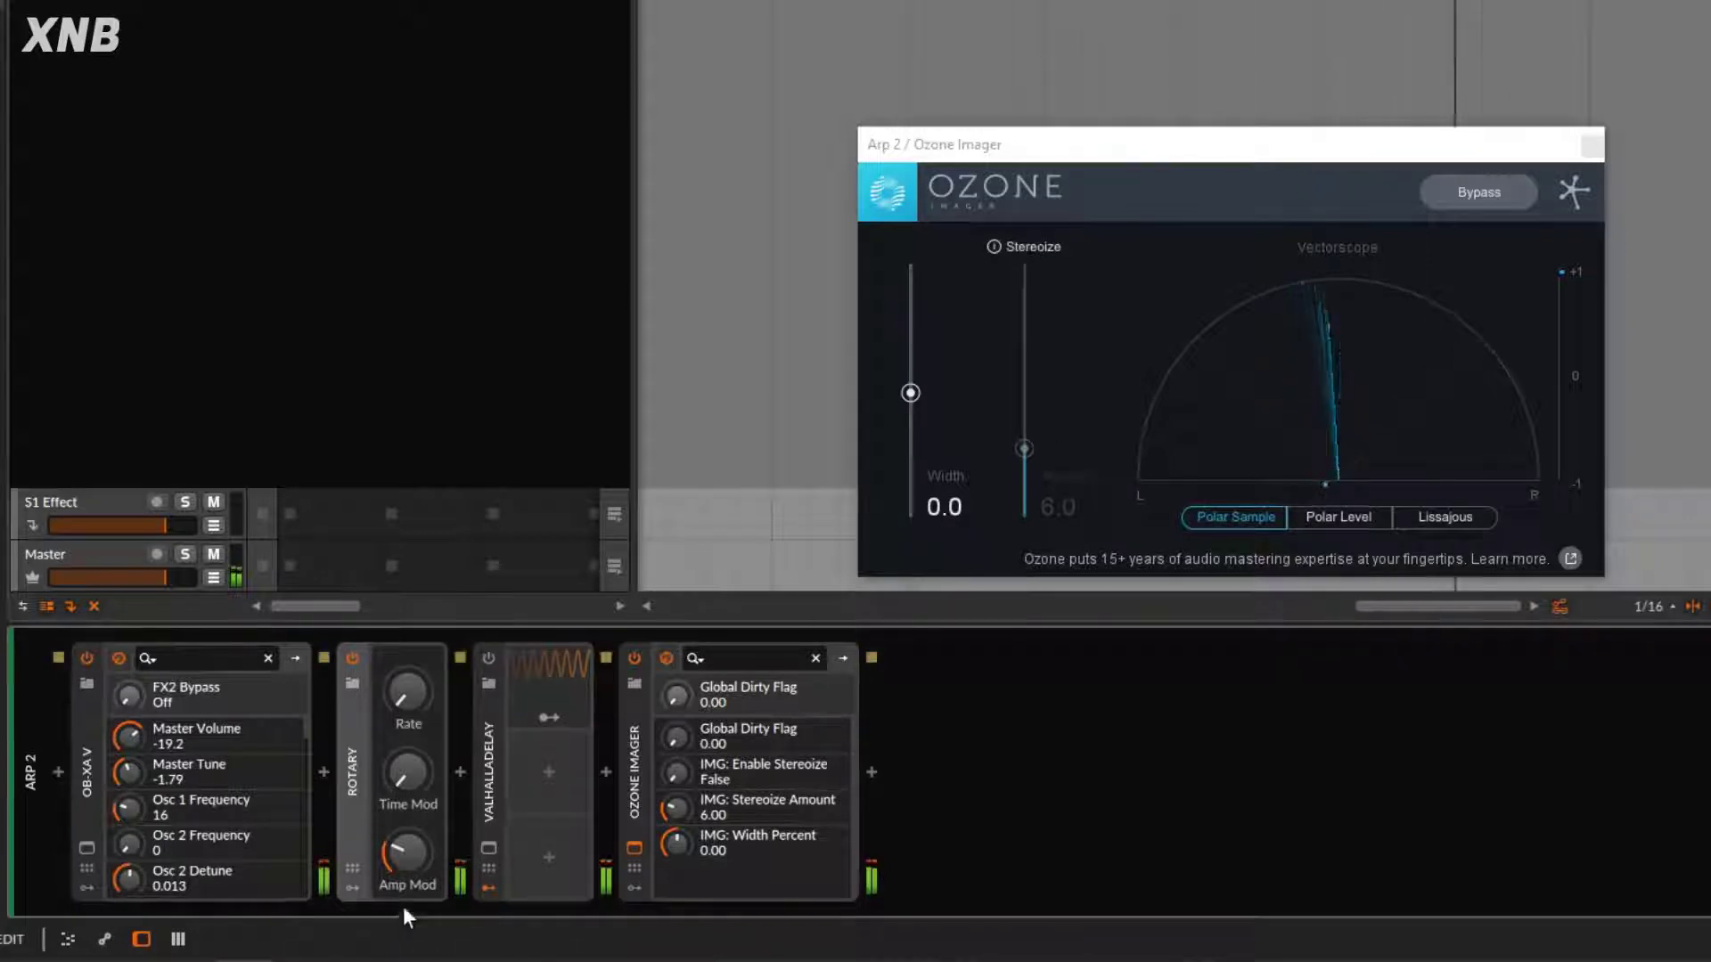
pyautogui.moveTo(415, 868); pyautogui.dragTo(416, 793)
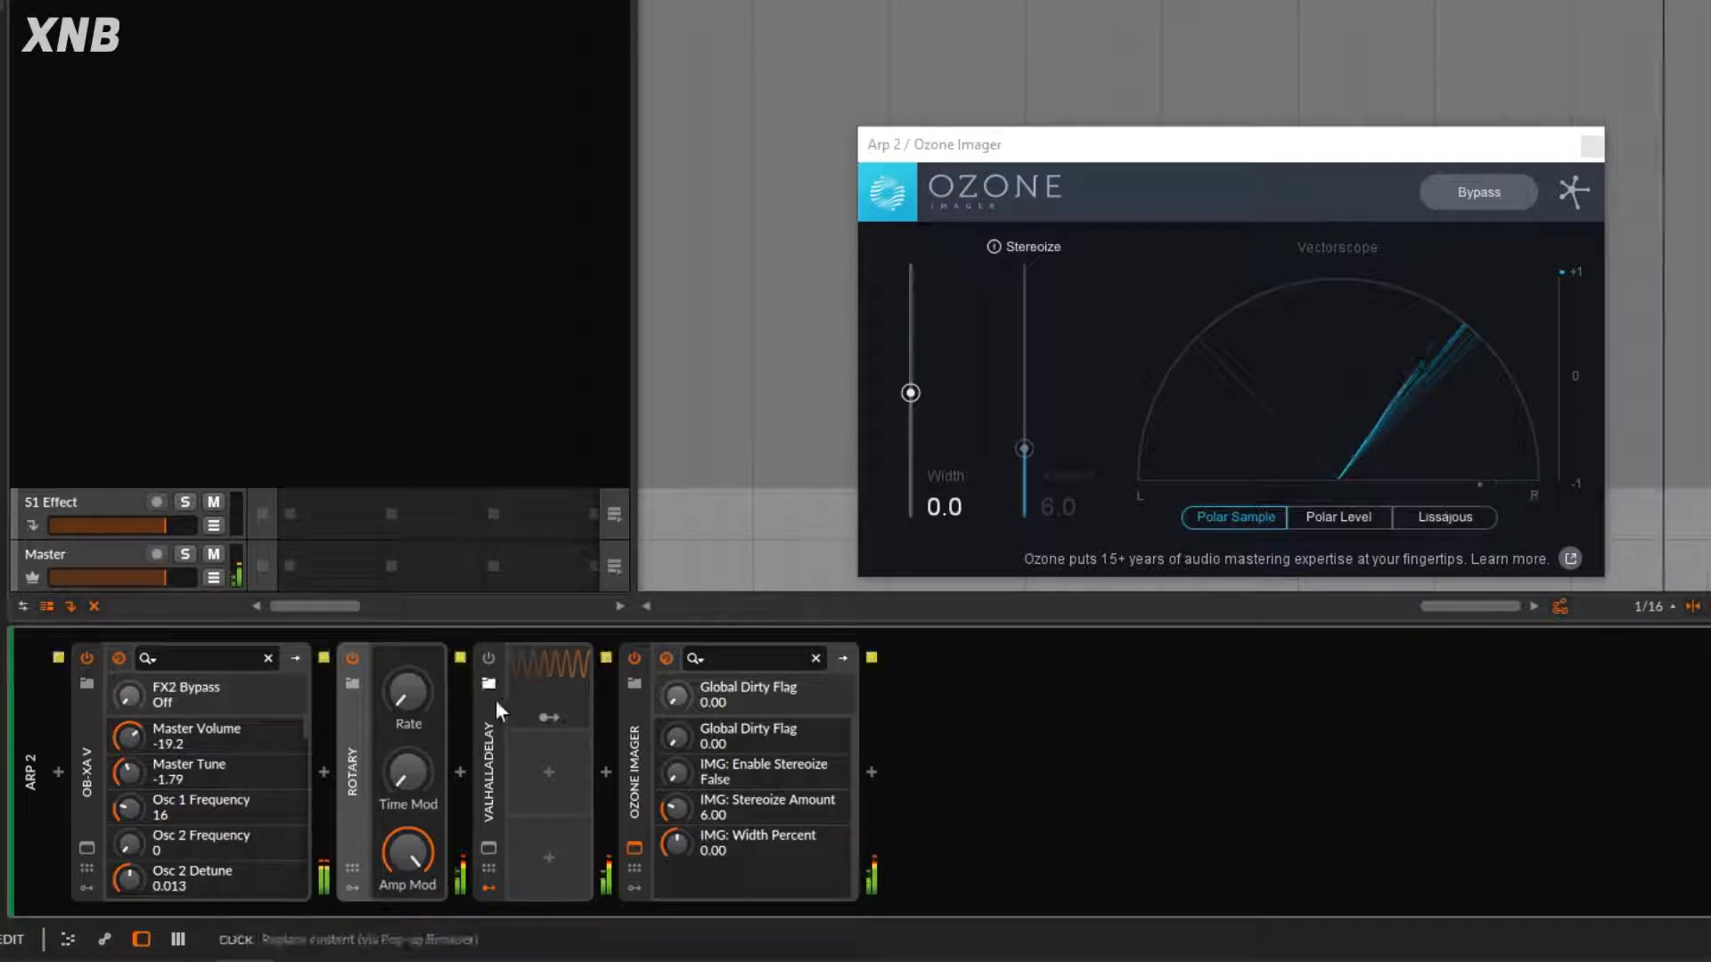
pyautogui.moveTo(410, 845); pyautogui.dragTo(409, 863)
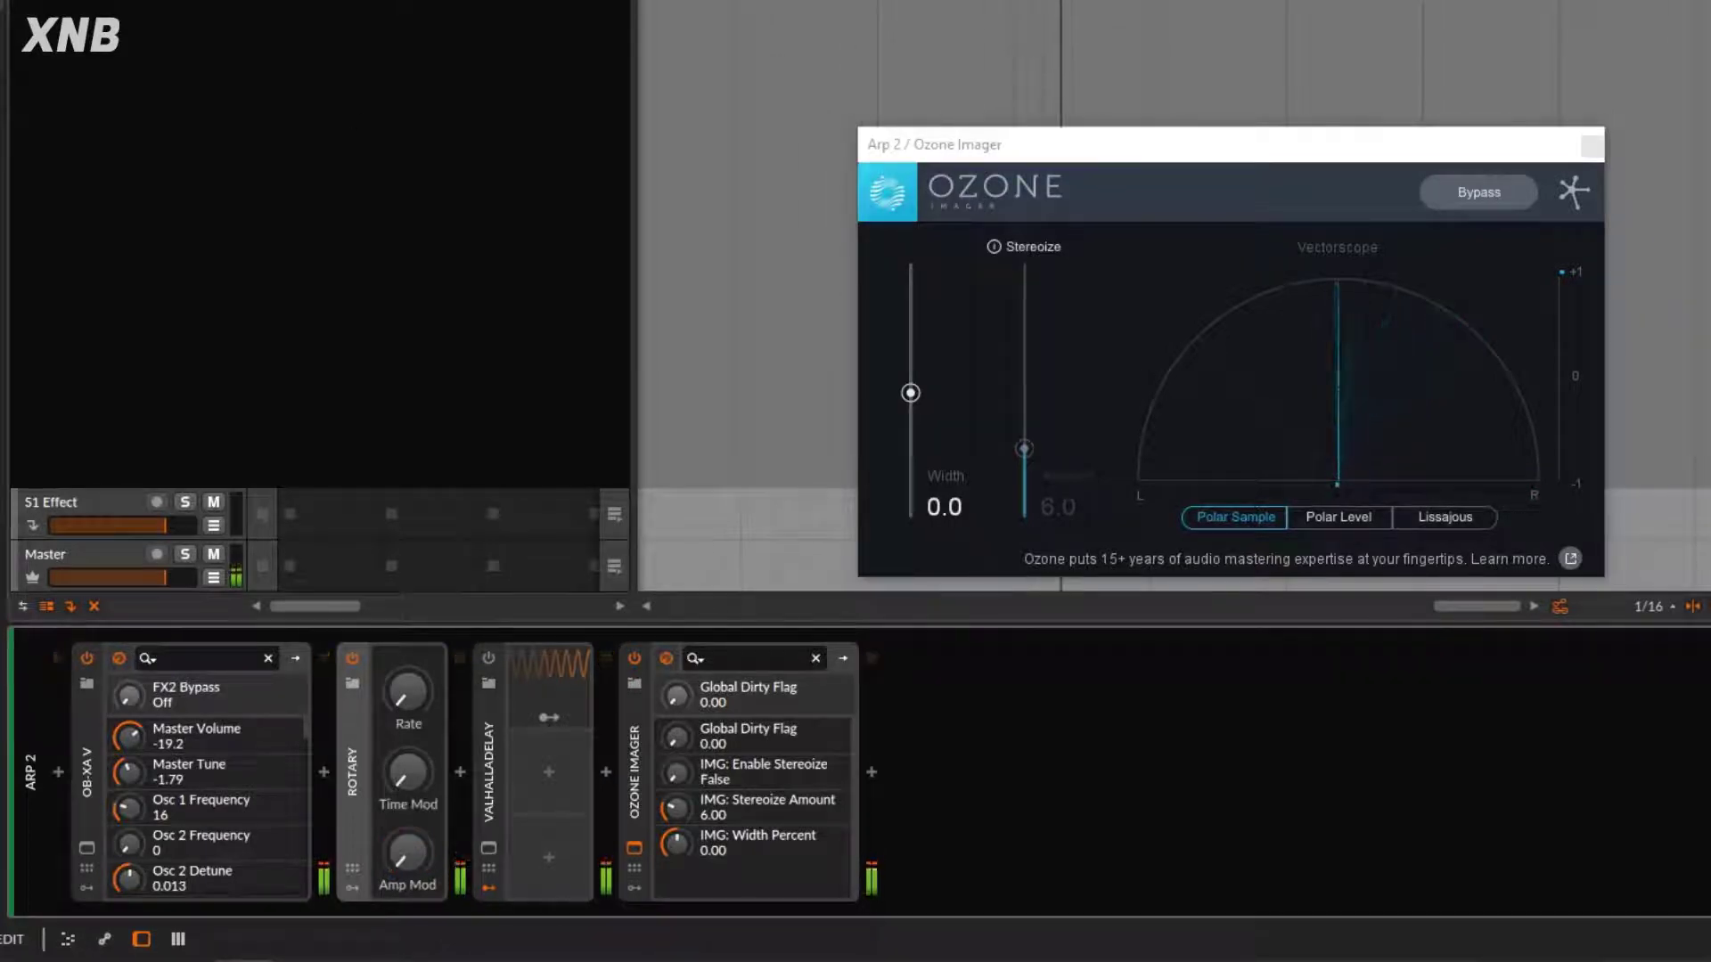
pyautogui.press('space')
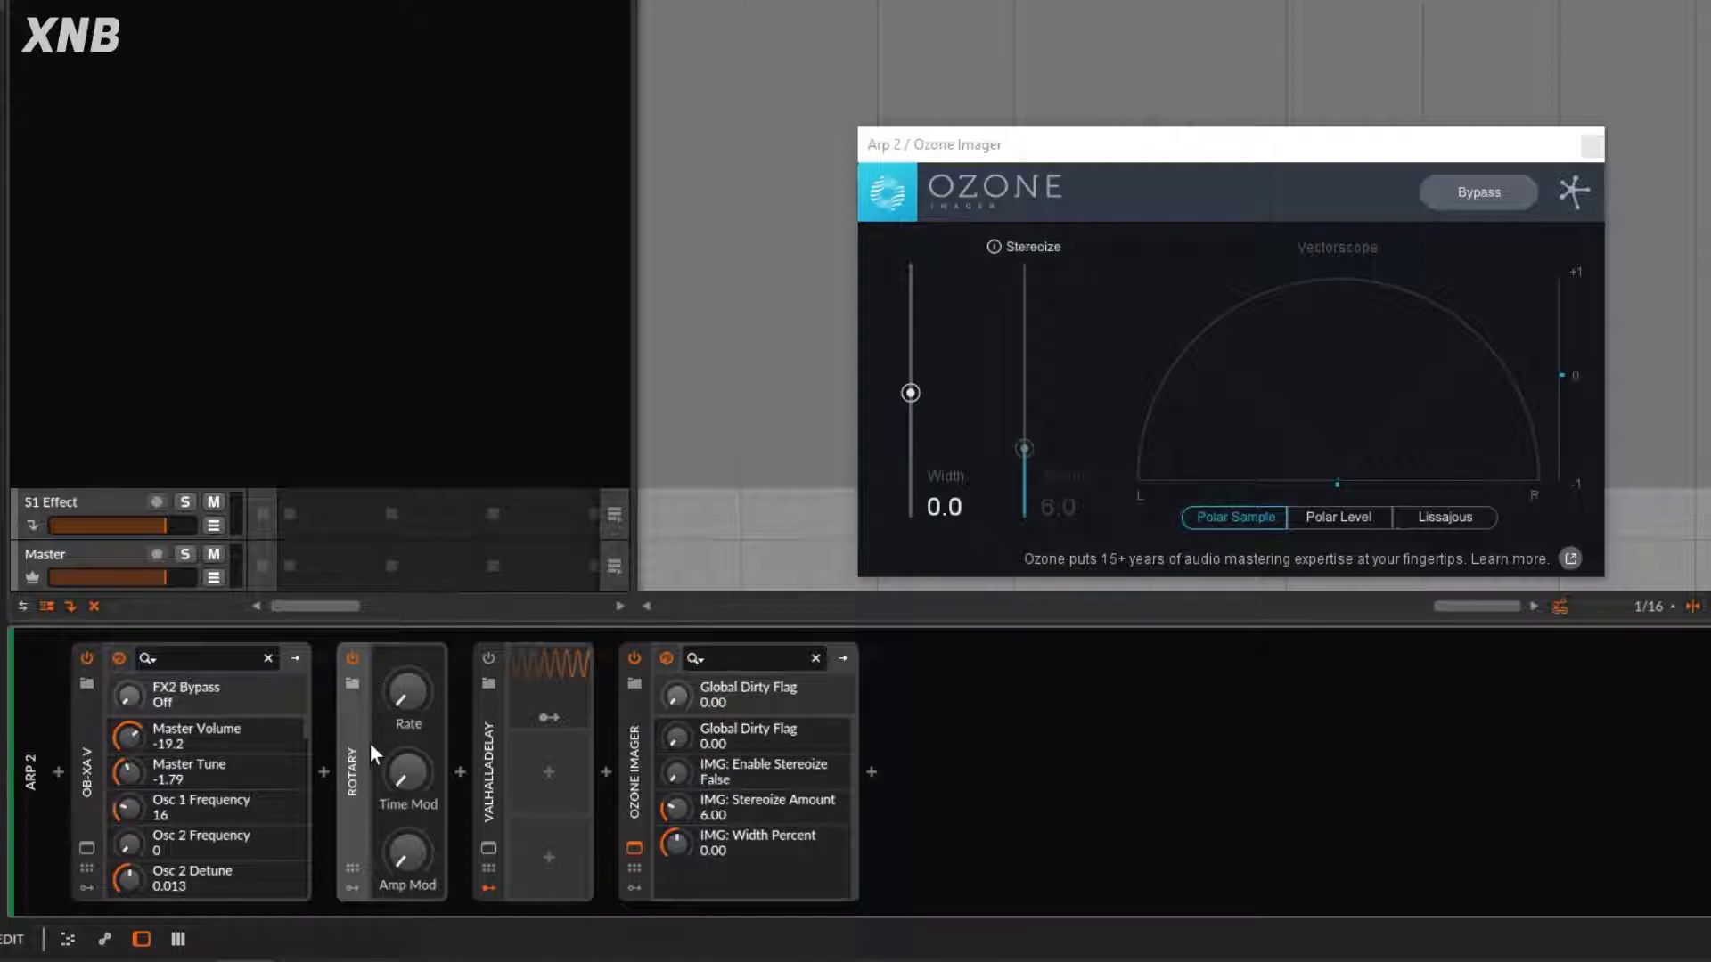
pyautogui.moveTo(392, 863)
pyautogui.mouseDown()
pyautogui.moveTo(392, 829)
pyautogui.moveTo(403, 854)
pyautogui.mouseUp()
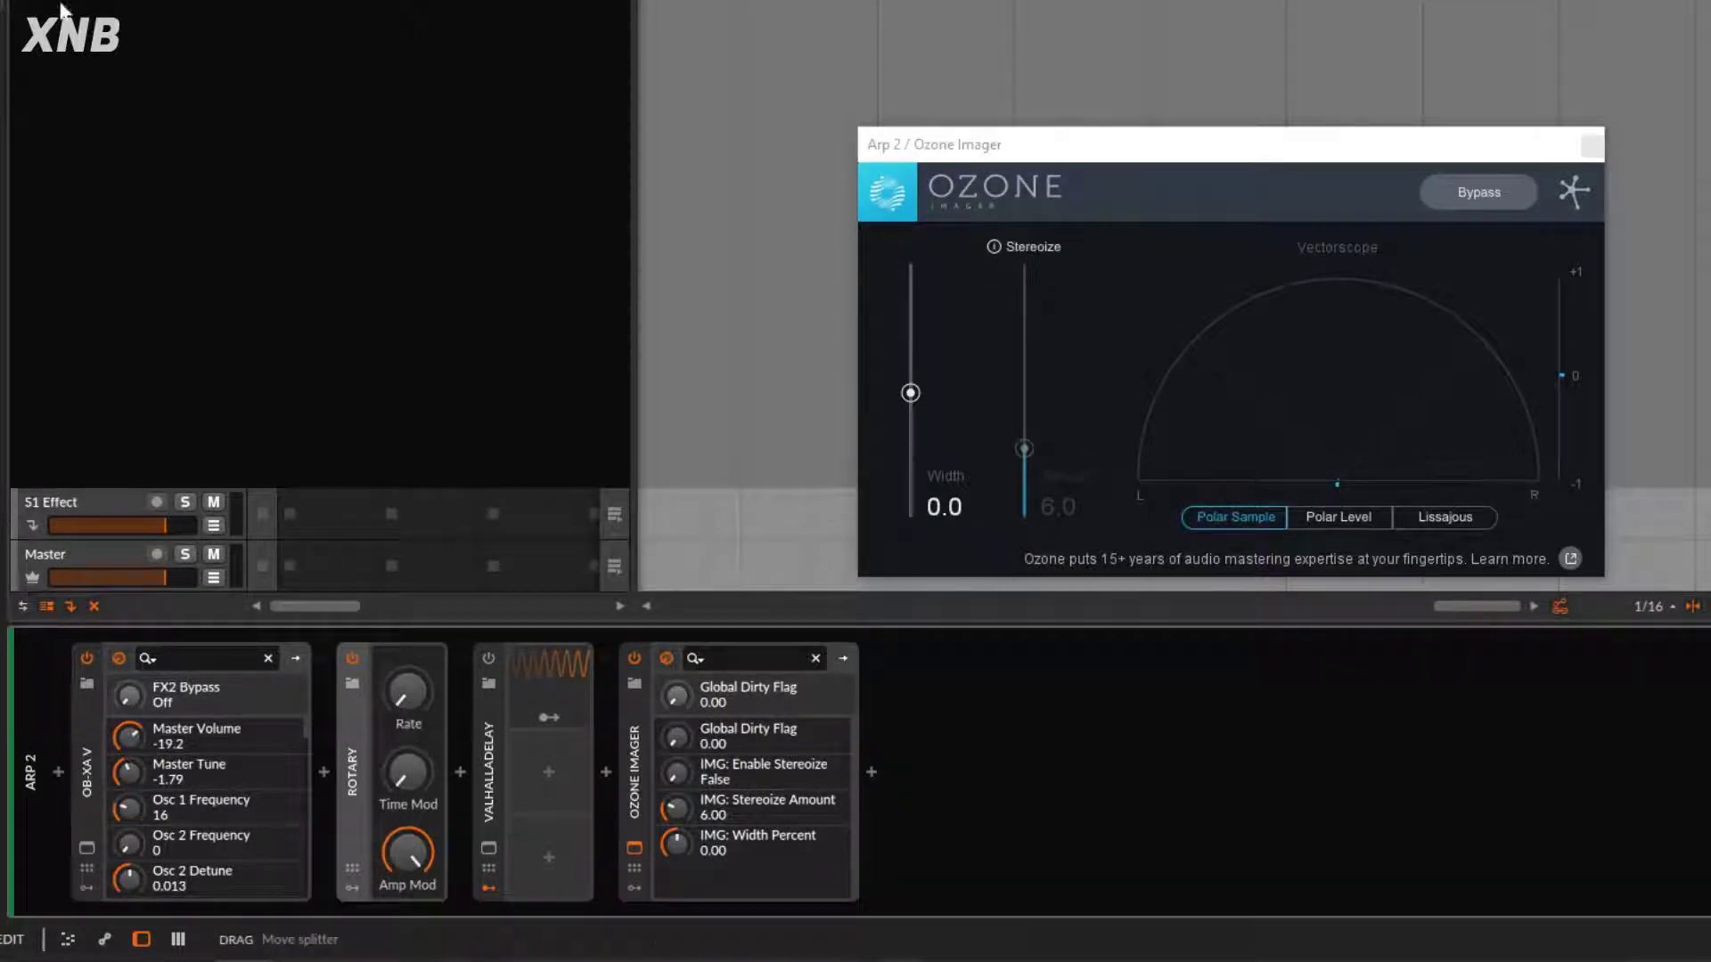
pyautogui.press('space')
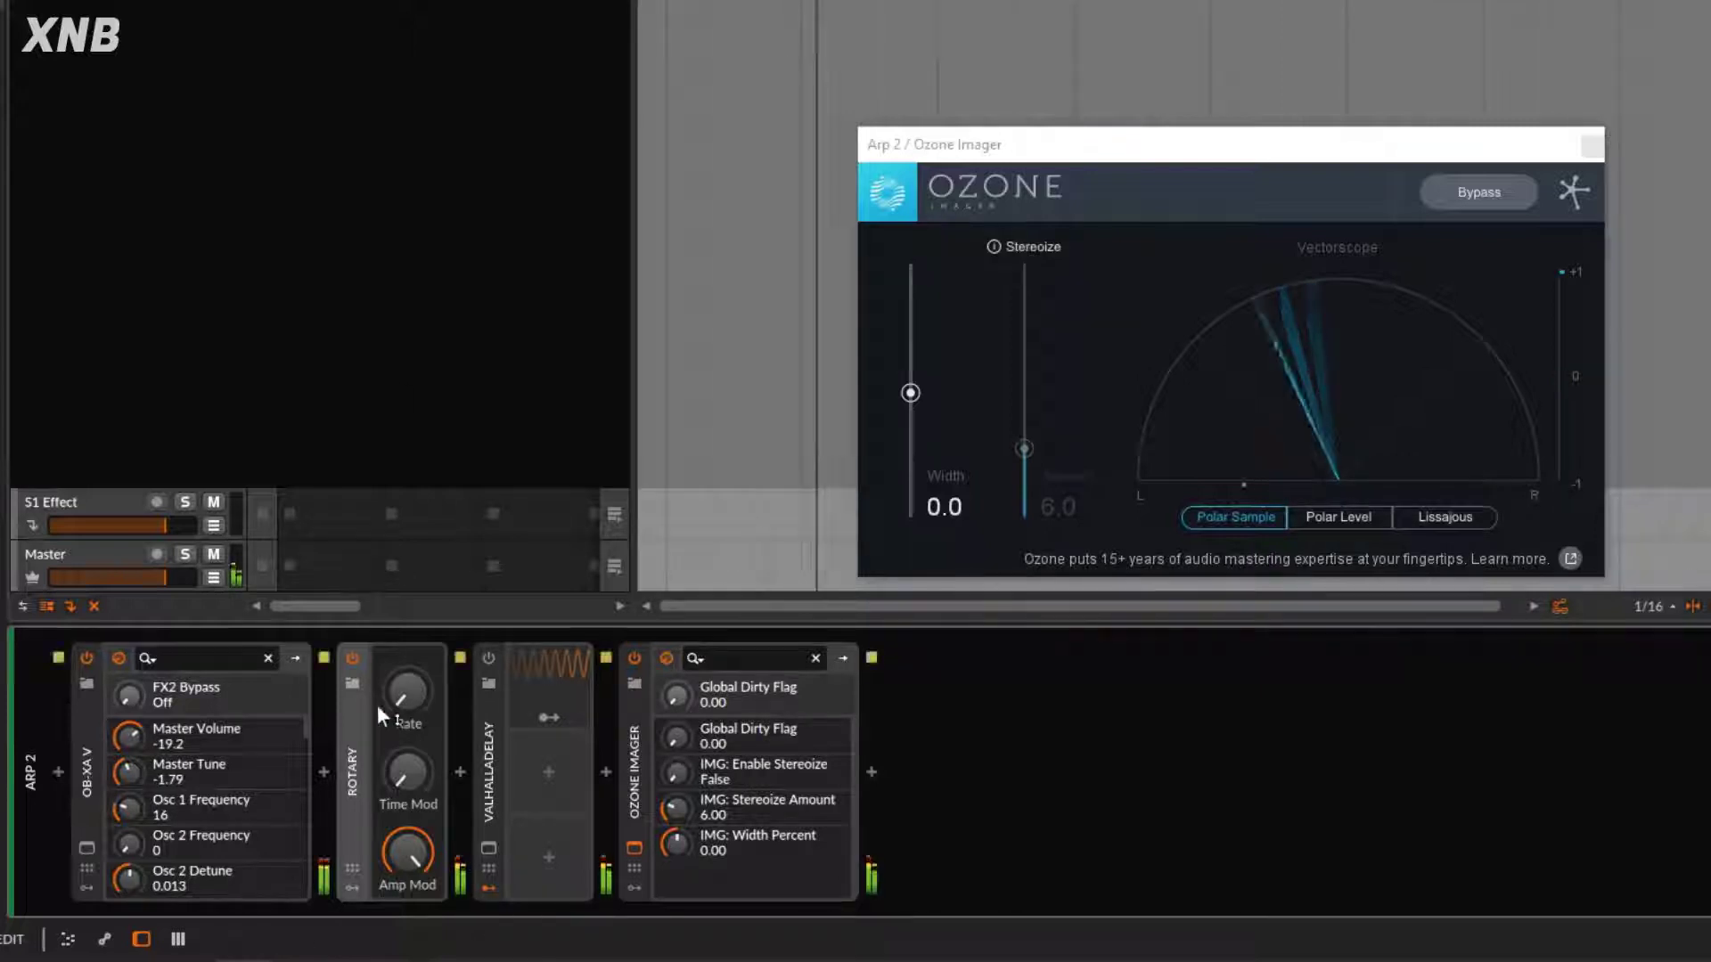
# Step: Sweep the Rotary's LFO rate up to maximum and back down to 1.02 Hz during playback, and stop playback
pyautogui.moveTo(408, 691)
pyautogui.moveTo(407, 691); pyautogui.dragTo(407, 617)
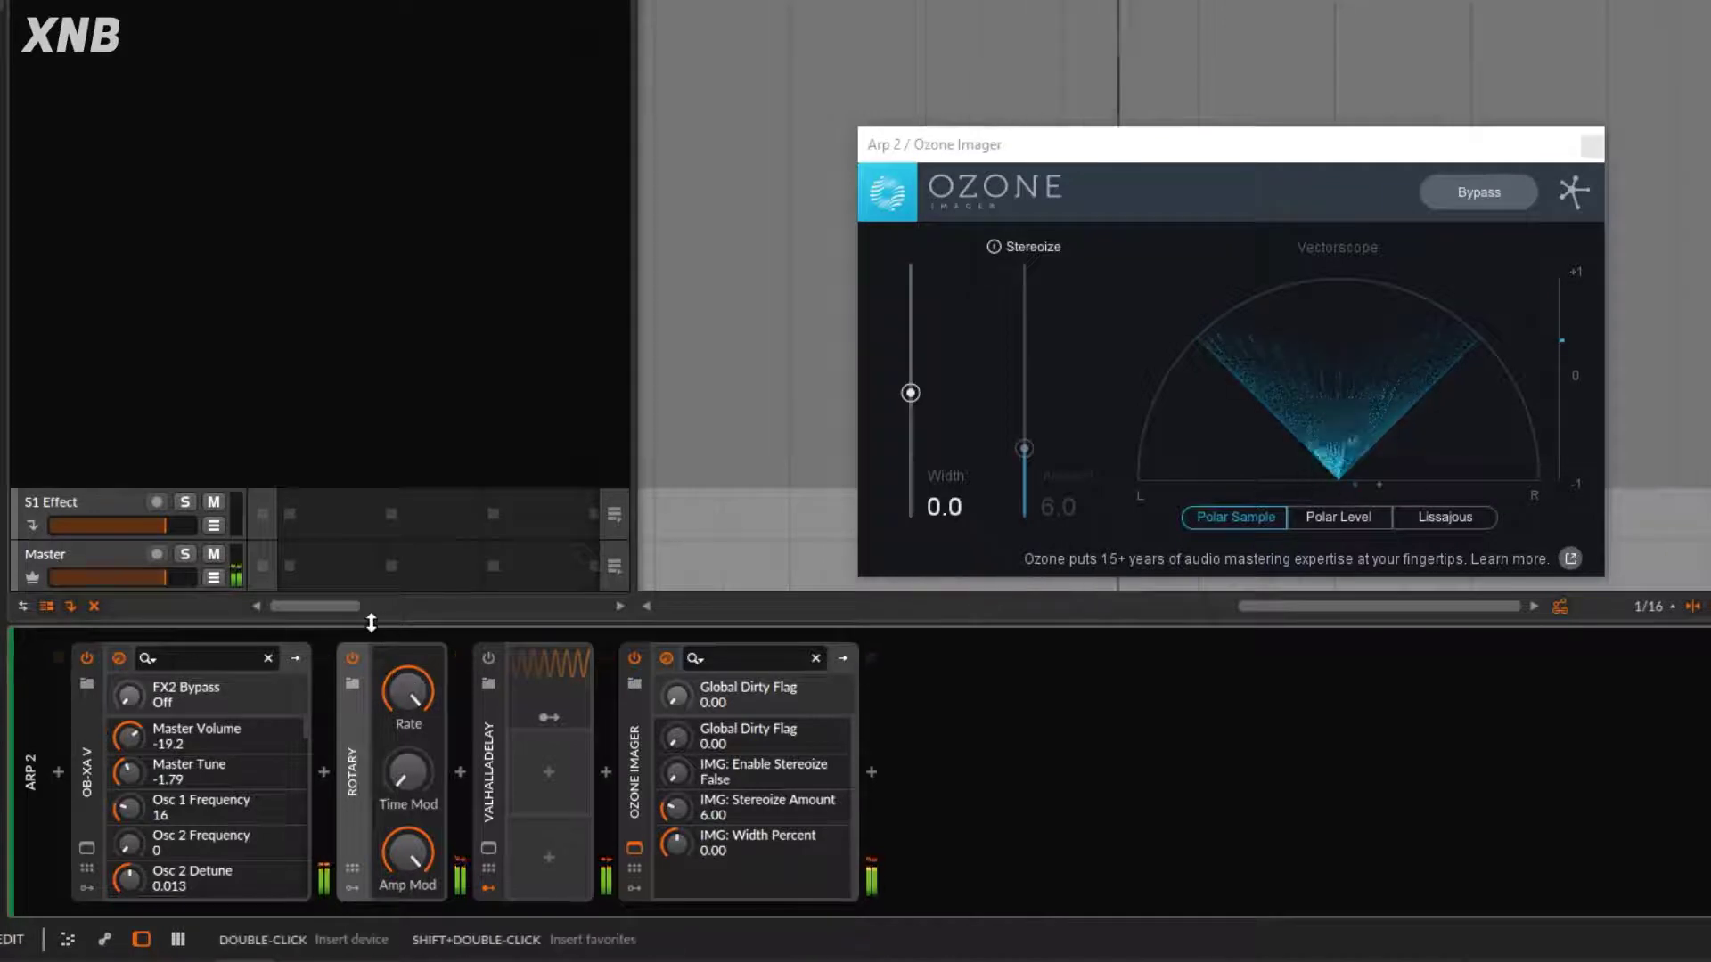
pyautogui.moveTo(416, 653); pyautogui.dragTo(416, 690)
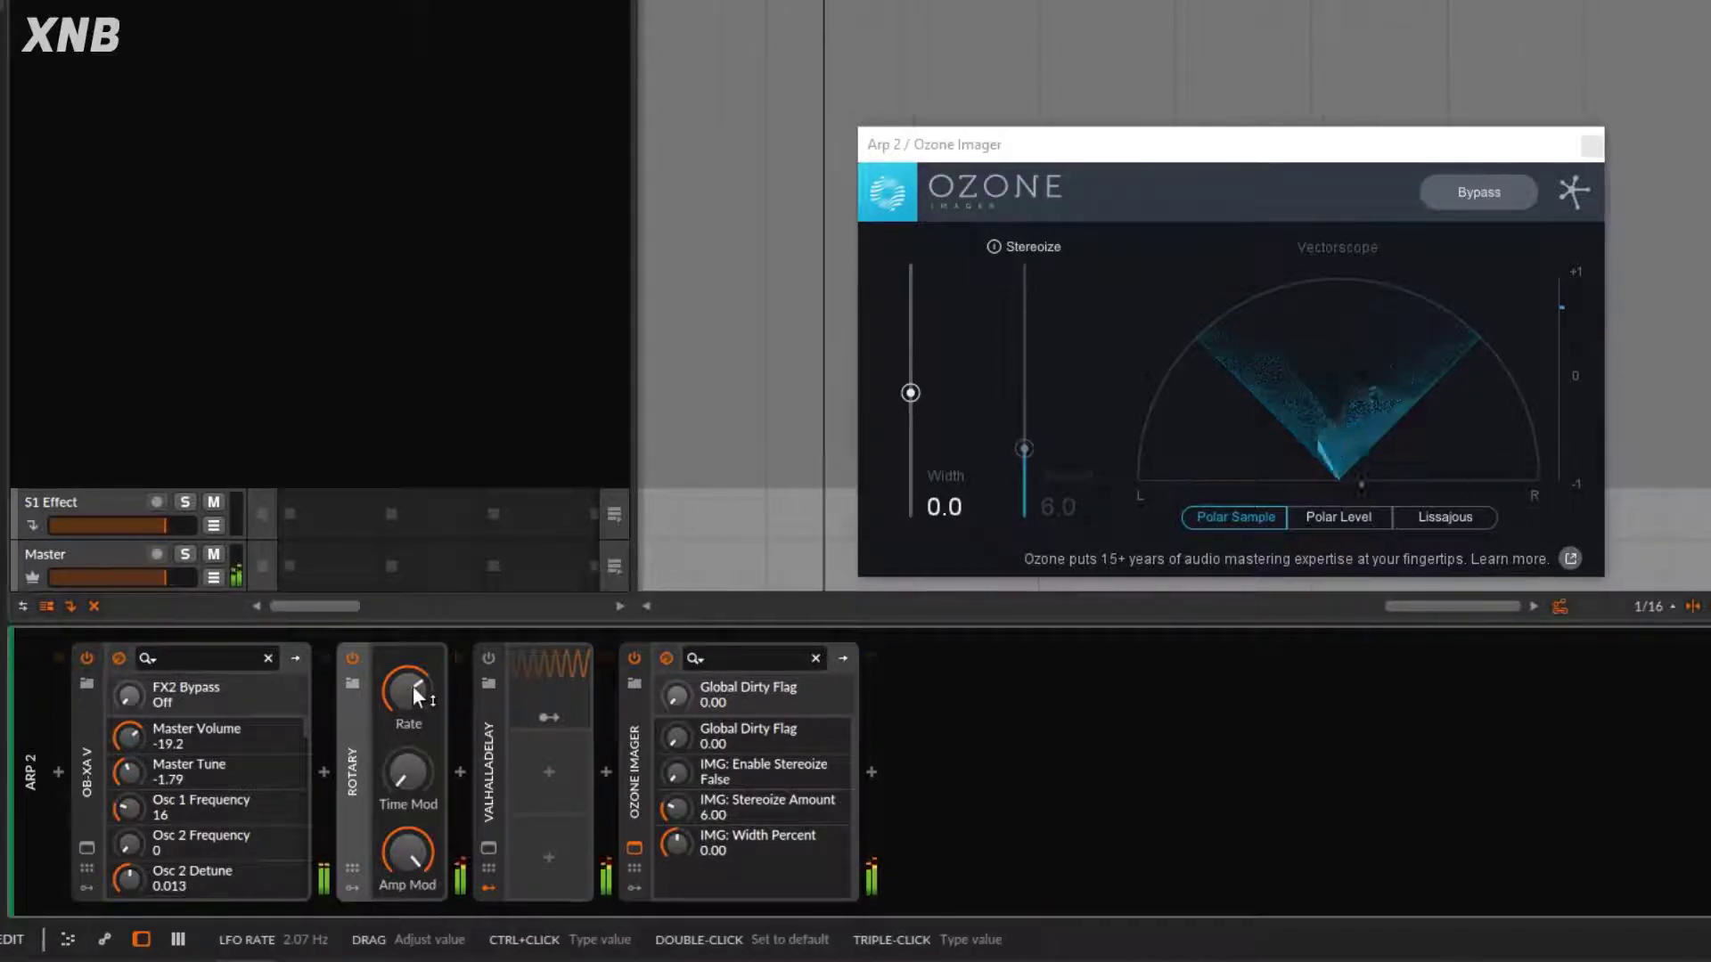
pyautogui.moveTo(413, 686)
pyautogui.mouseDown()
pyautogui.moveTo(413, 713)
pyautogui.moveTo(418, 695)
pyautogui.mouseUp()
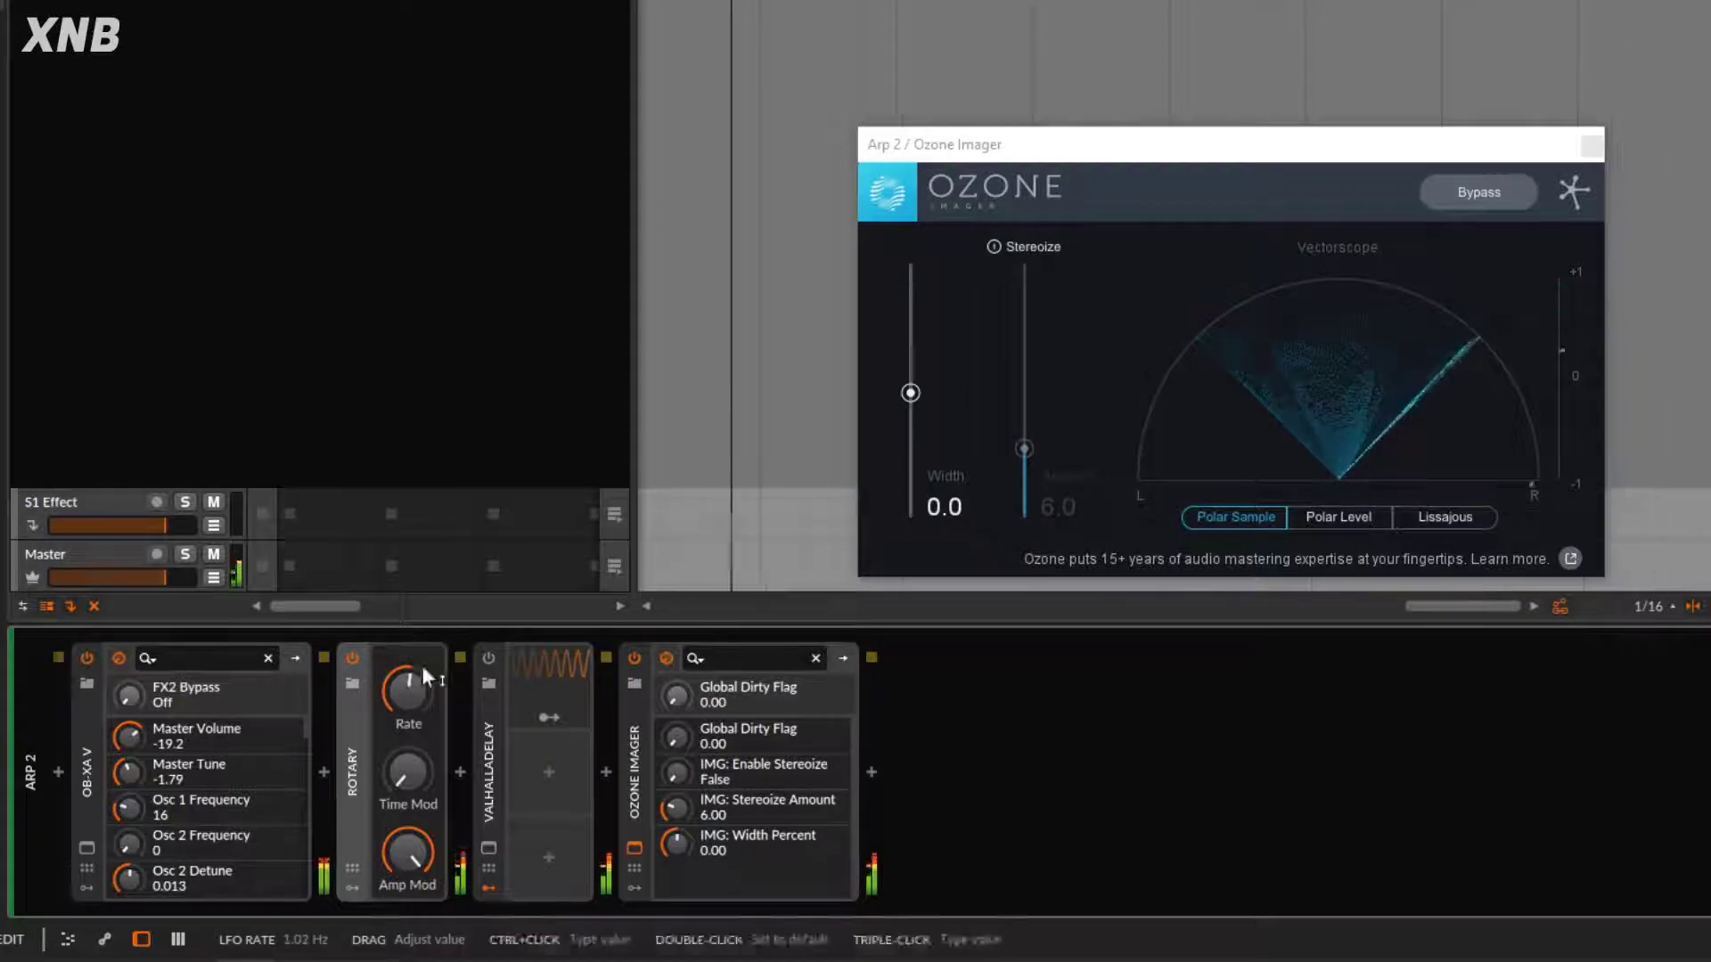
pyautogui.press('space')
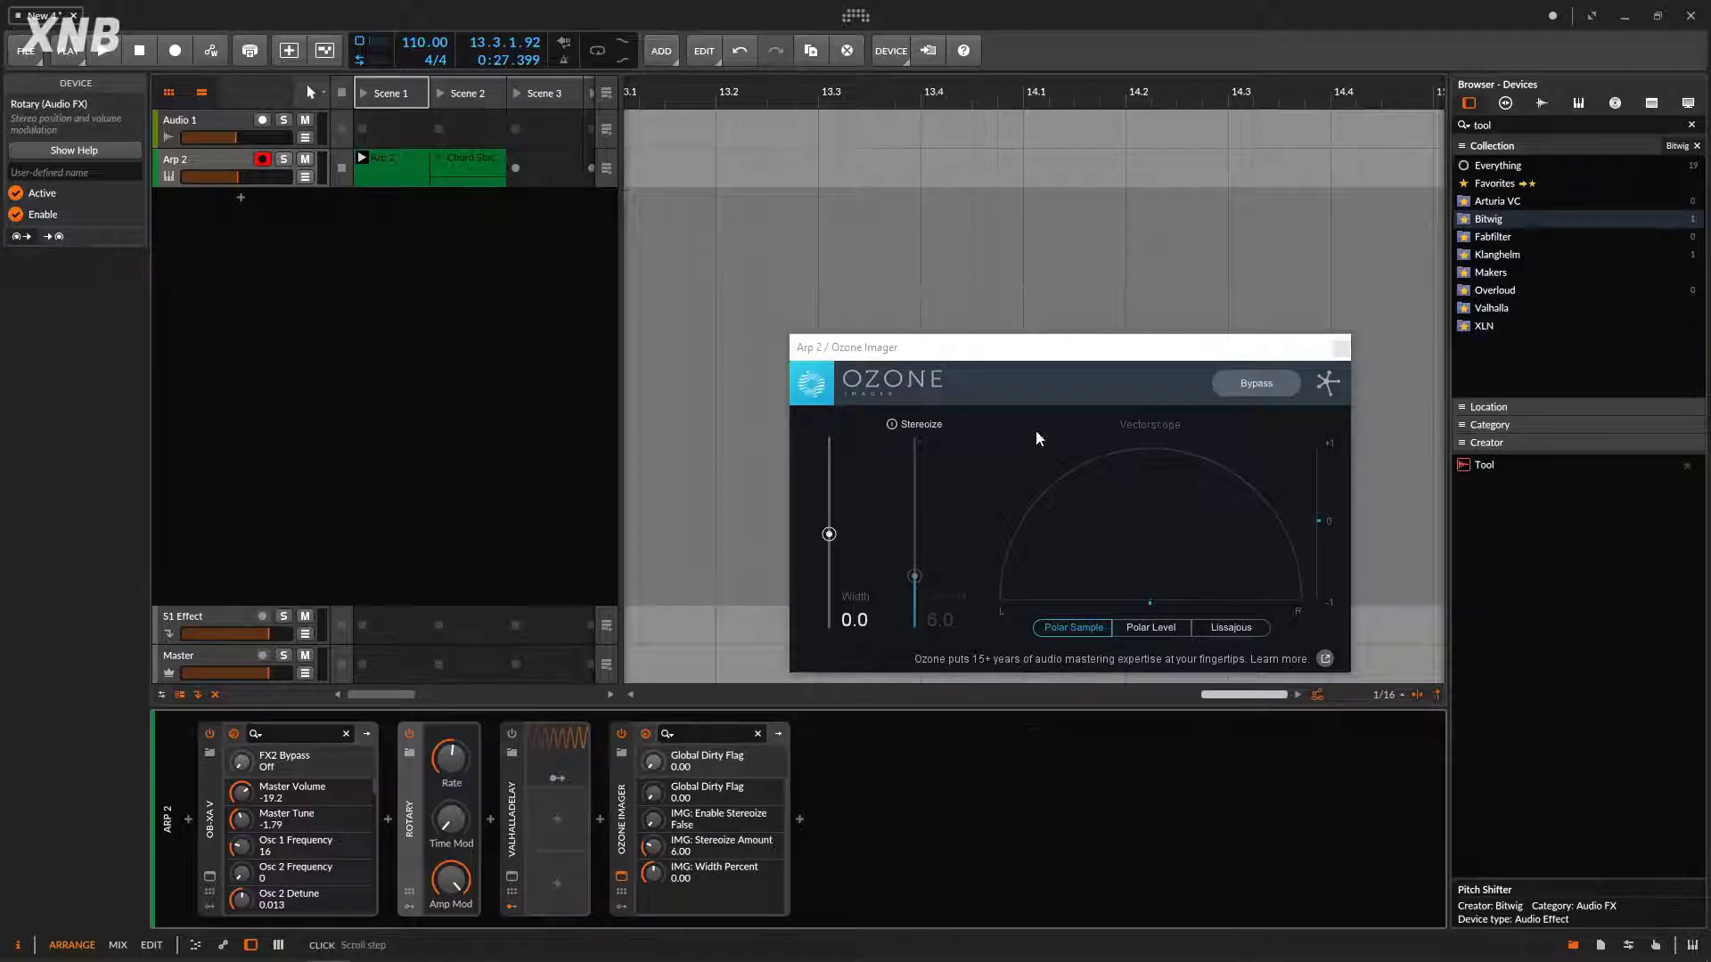
# Step: Insert a Tool device before the Rotary in the Arp 2 chain and bypass the Rotary
pyautogui.moveTo(1114, 356); pyautogui.dragTo(1219, 167)
pyautogui.click(1506, 463)
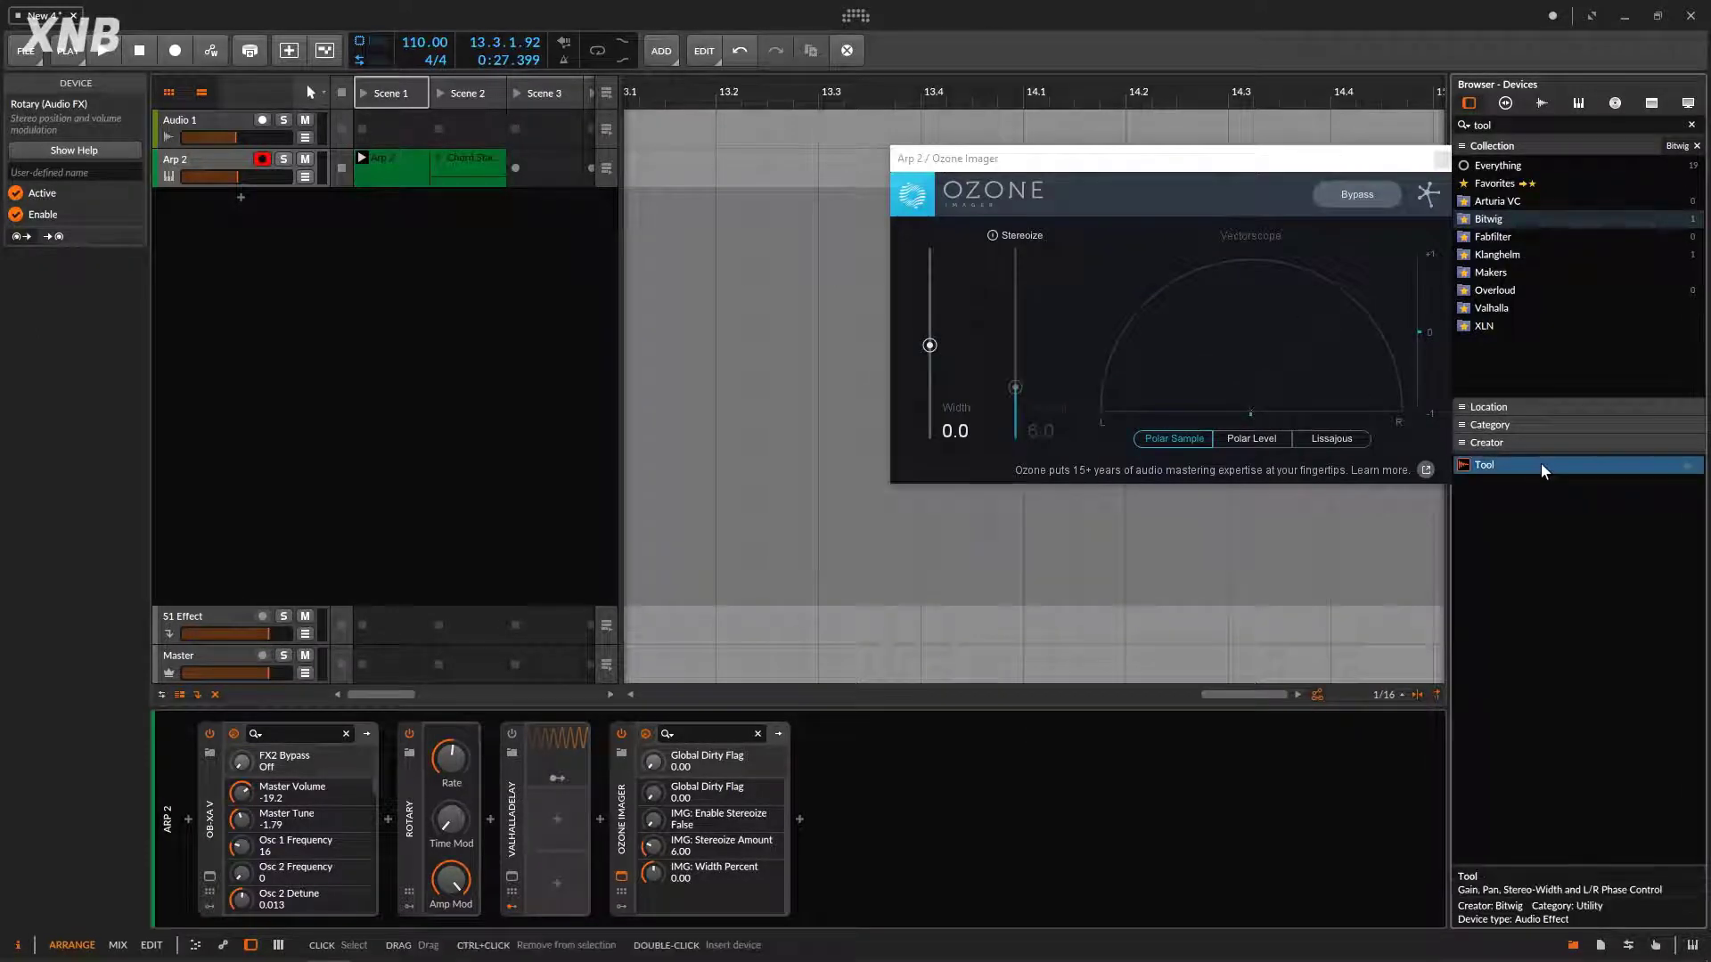
pyautogui.moveTo(423, 789); pyautogui.dragTo(390, 790)
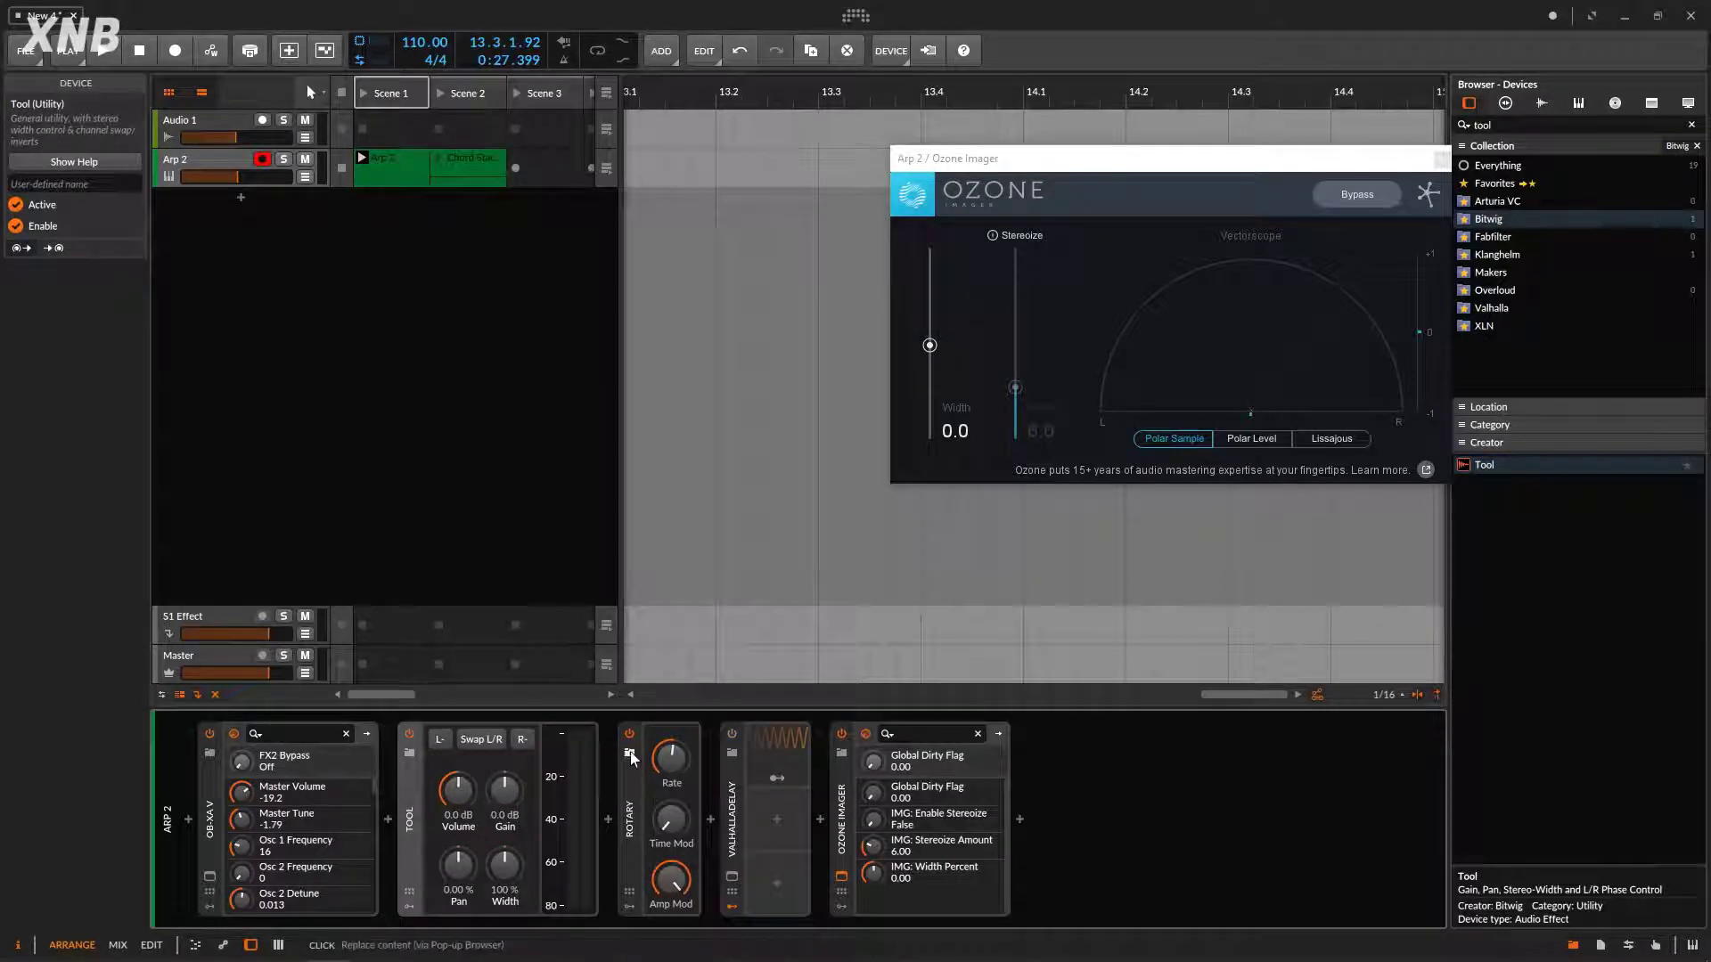
pyautogui.click(629, 734)
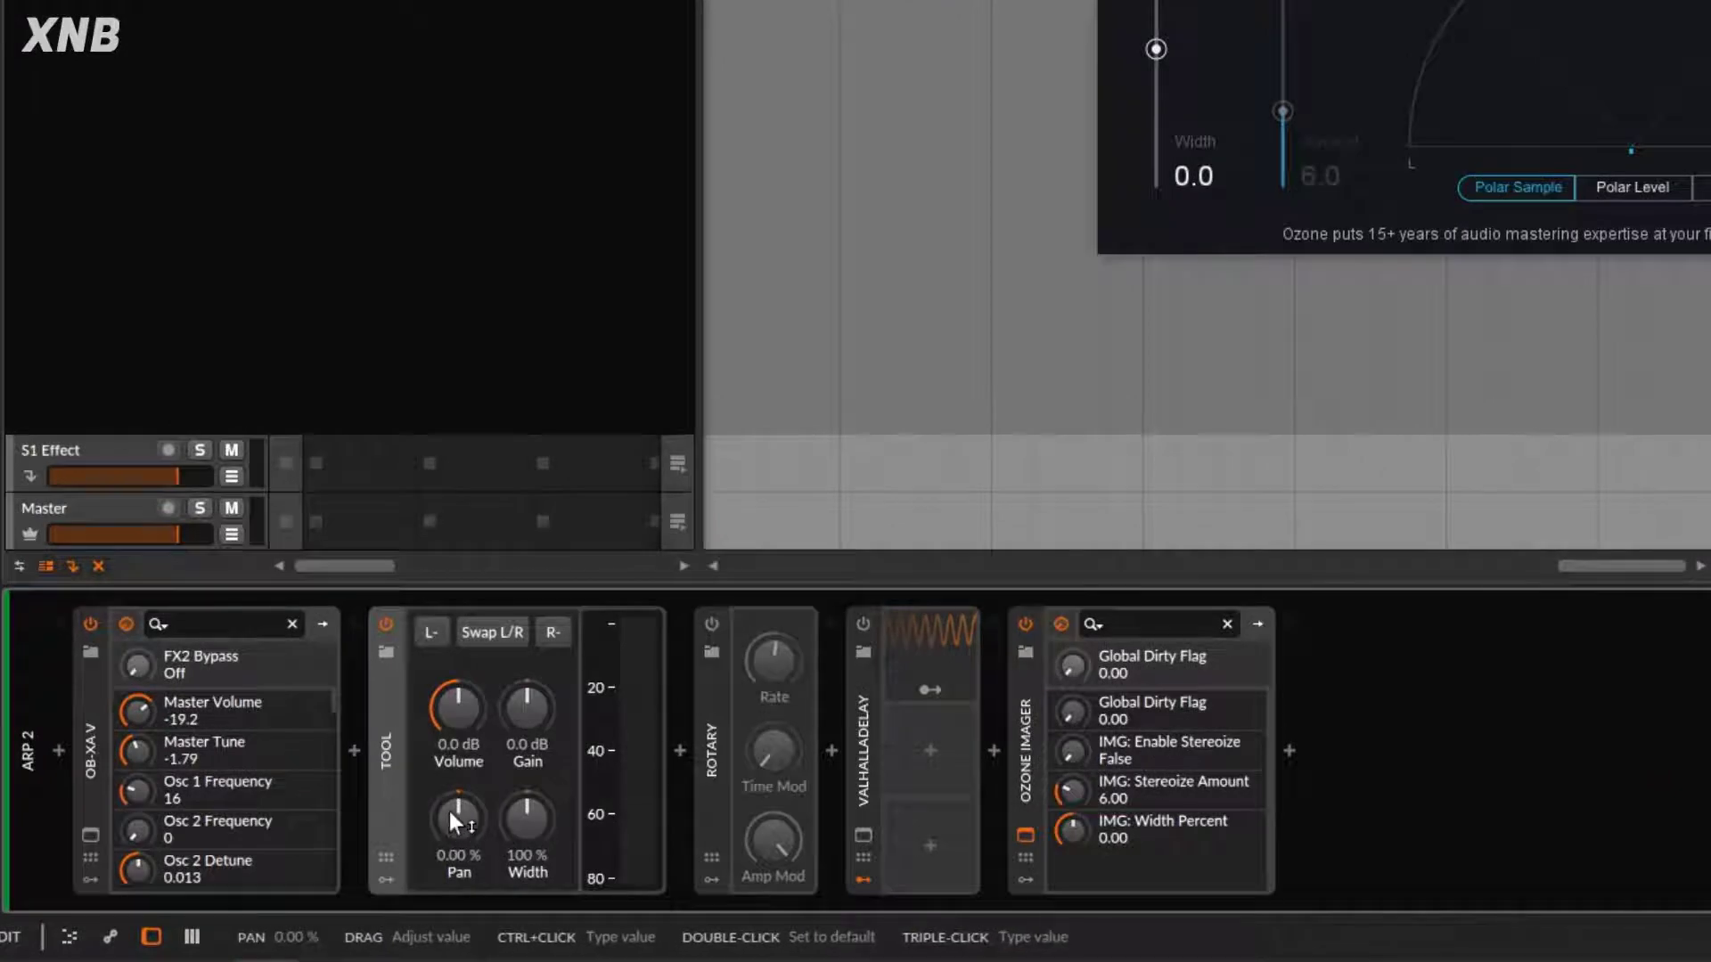
# Step: Pan the Tool device to -100% and add a Beat LFO modulator to it with its settings expanded
pyautogui.moveTo(453, 805); pyautogui.dragTo(453, 900)
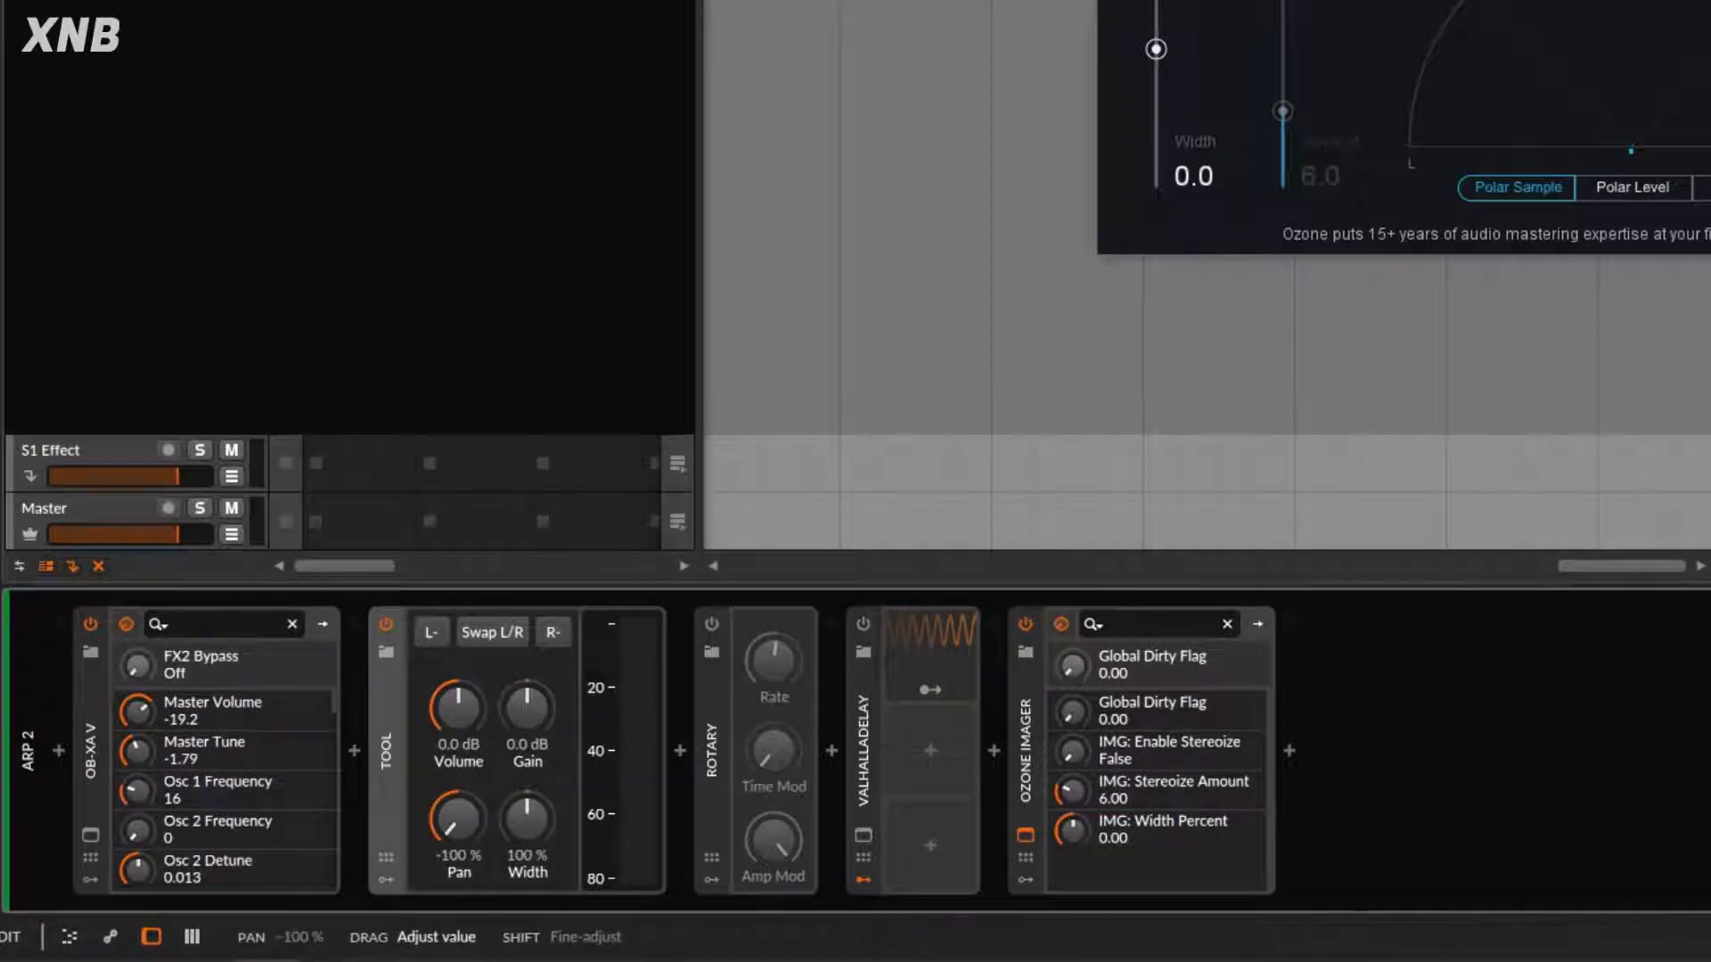
pyautogui.click(384, 880)
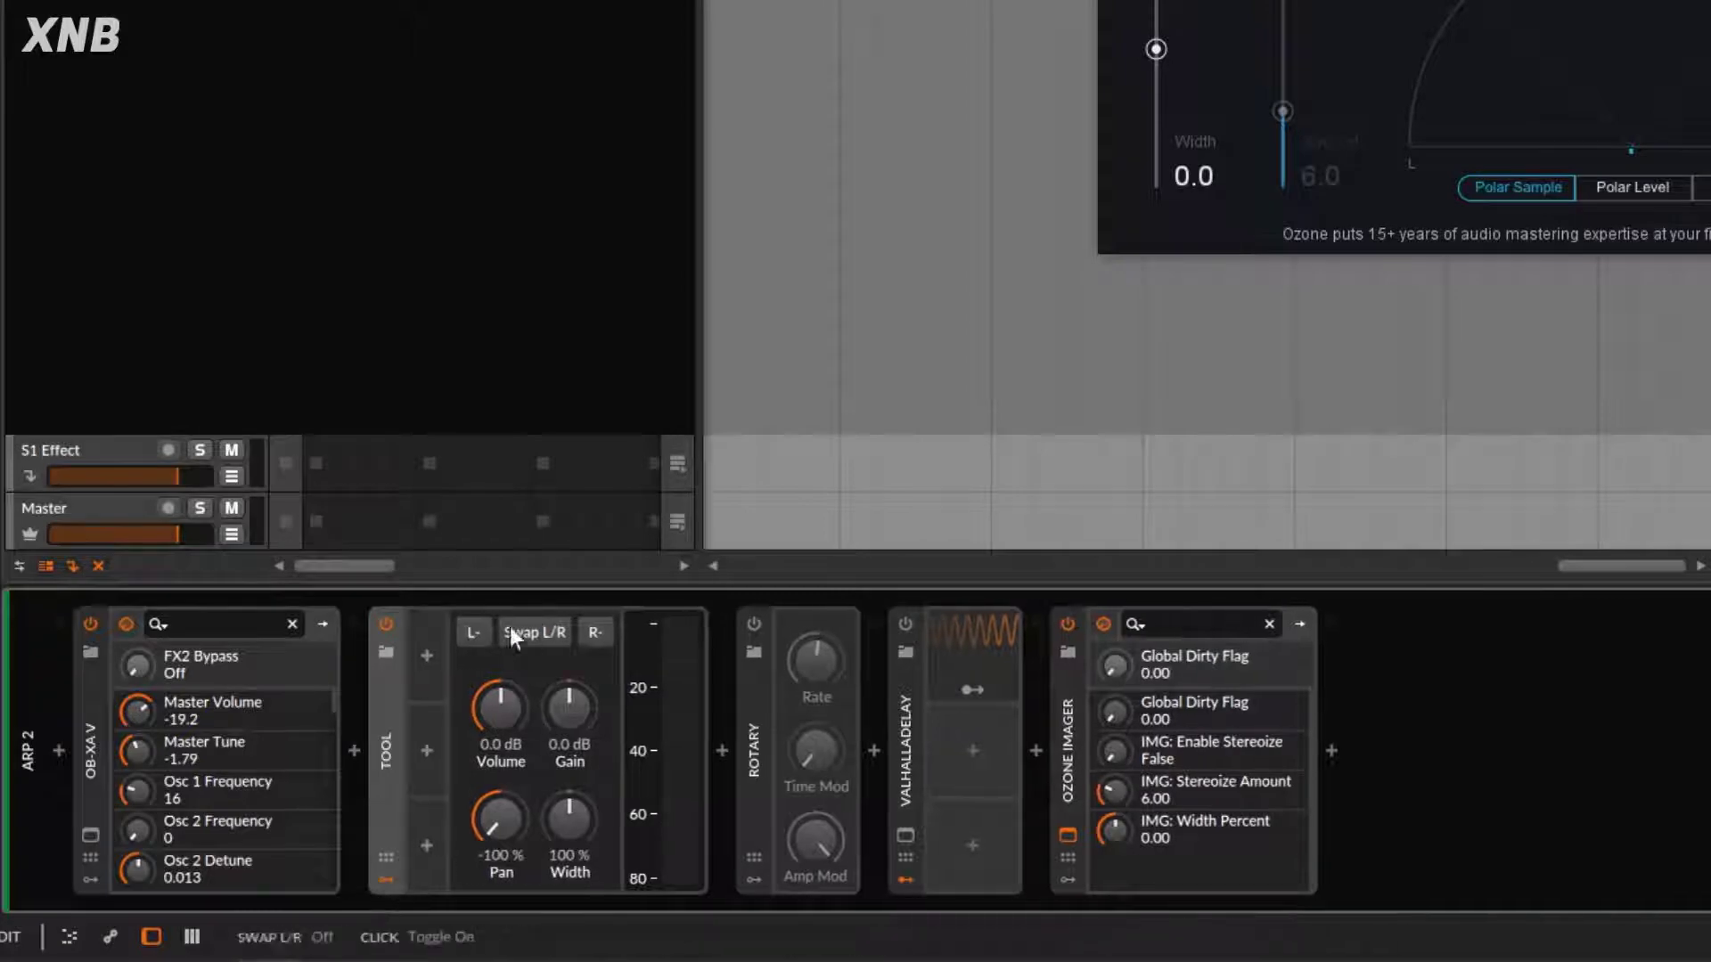
pyautogui.click(426, 655)
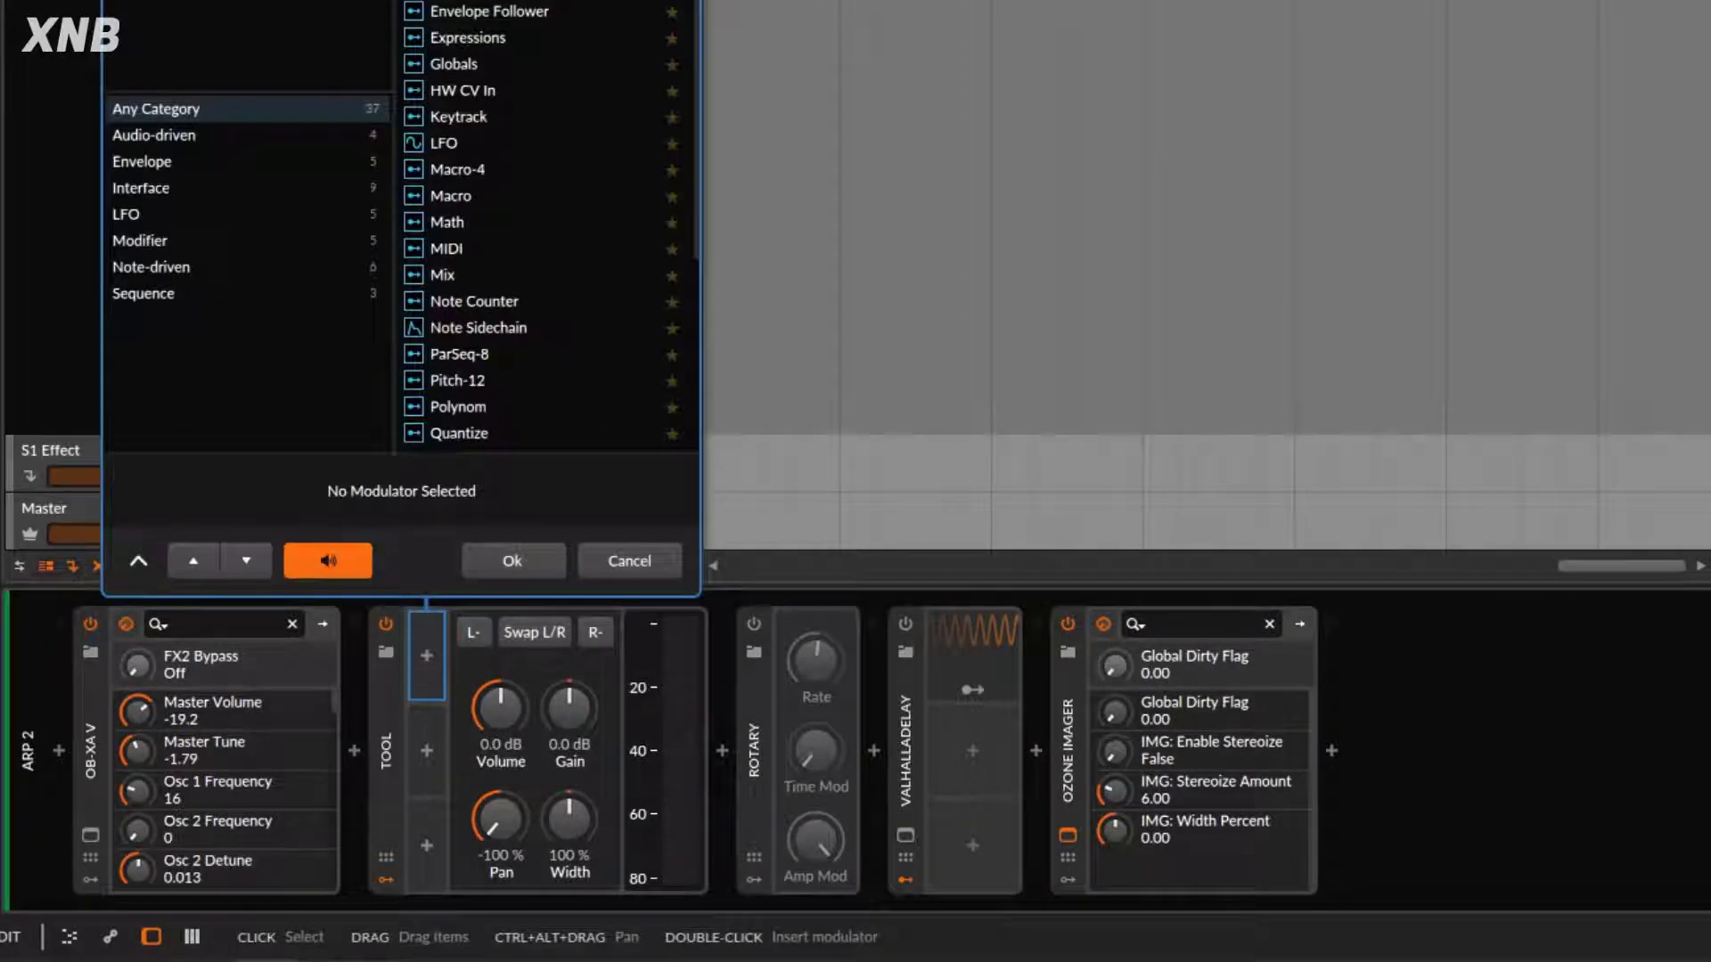
pyautogui.click(444, 143)
pyautogui.click(539, 560)
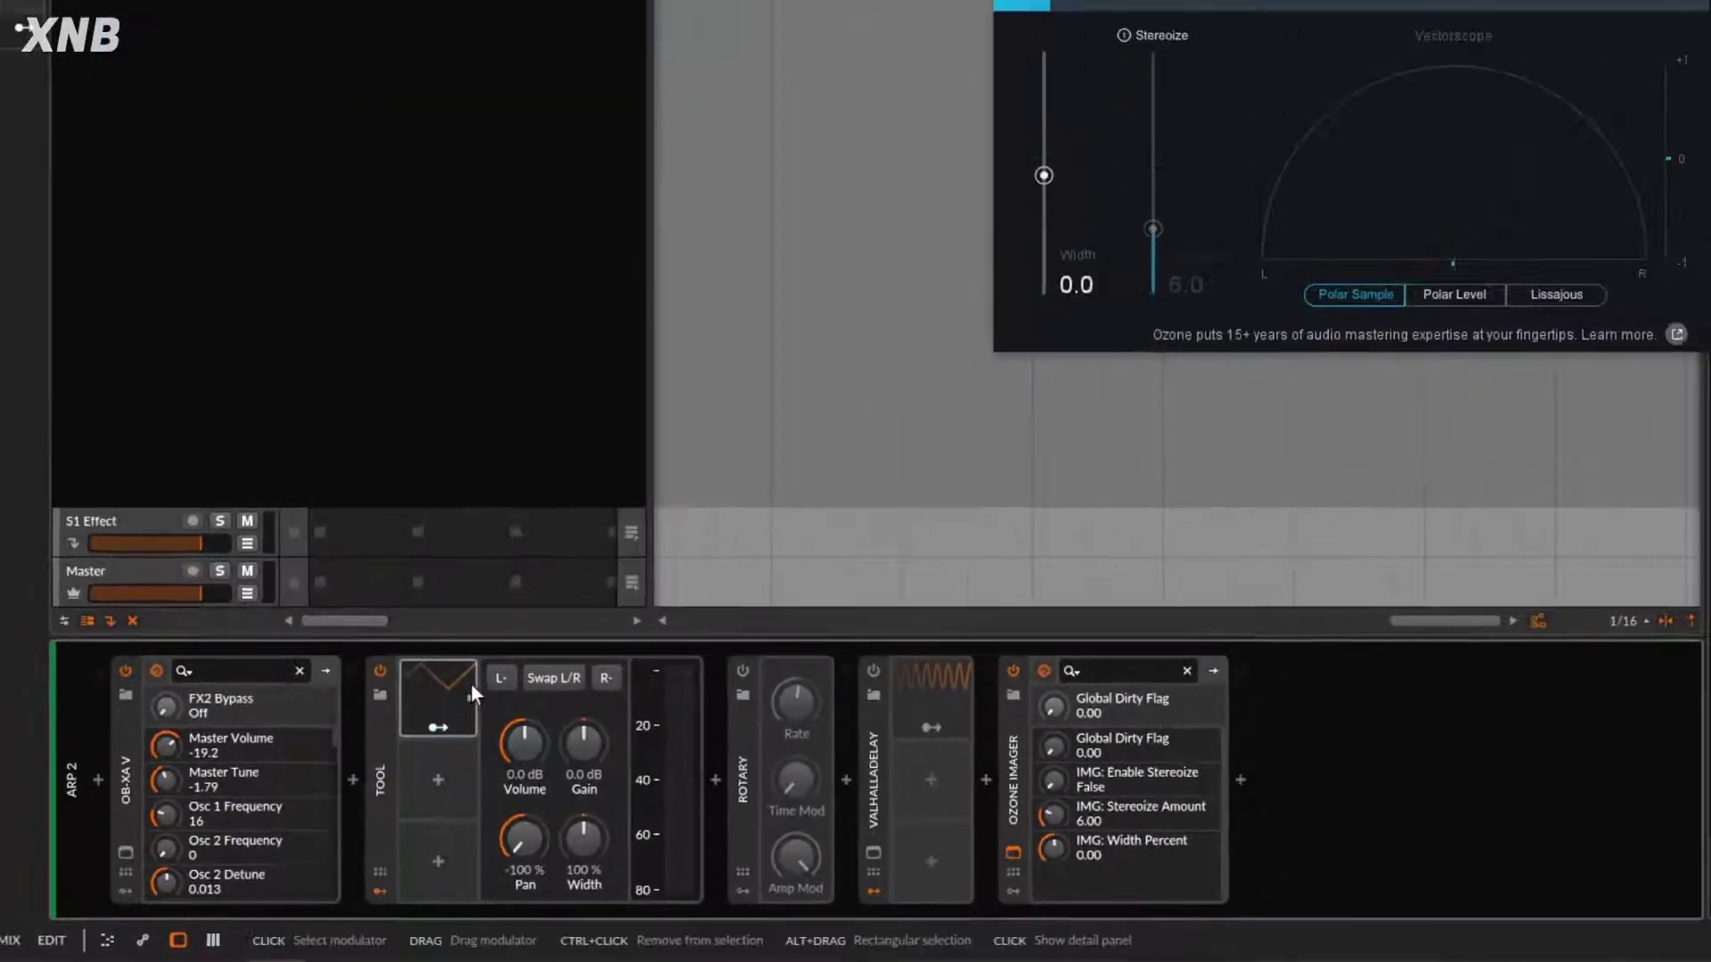
pyautogui.click(436, 708)
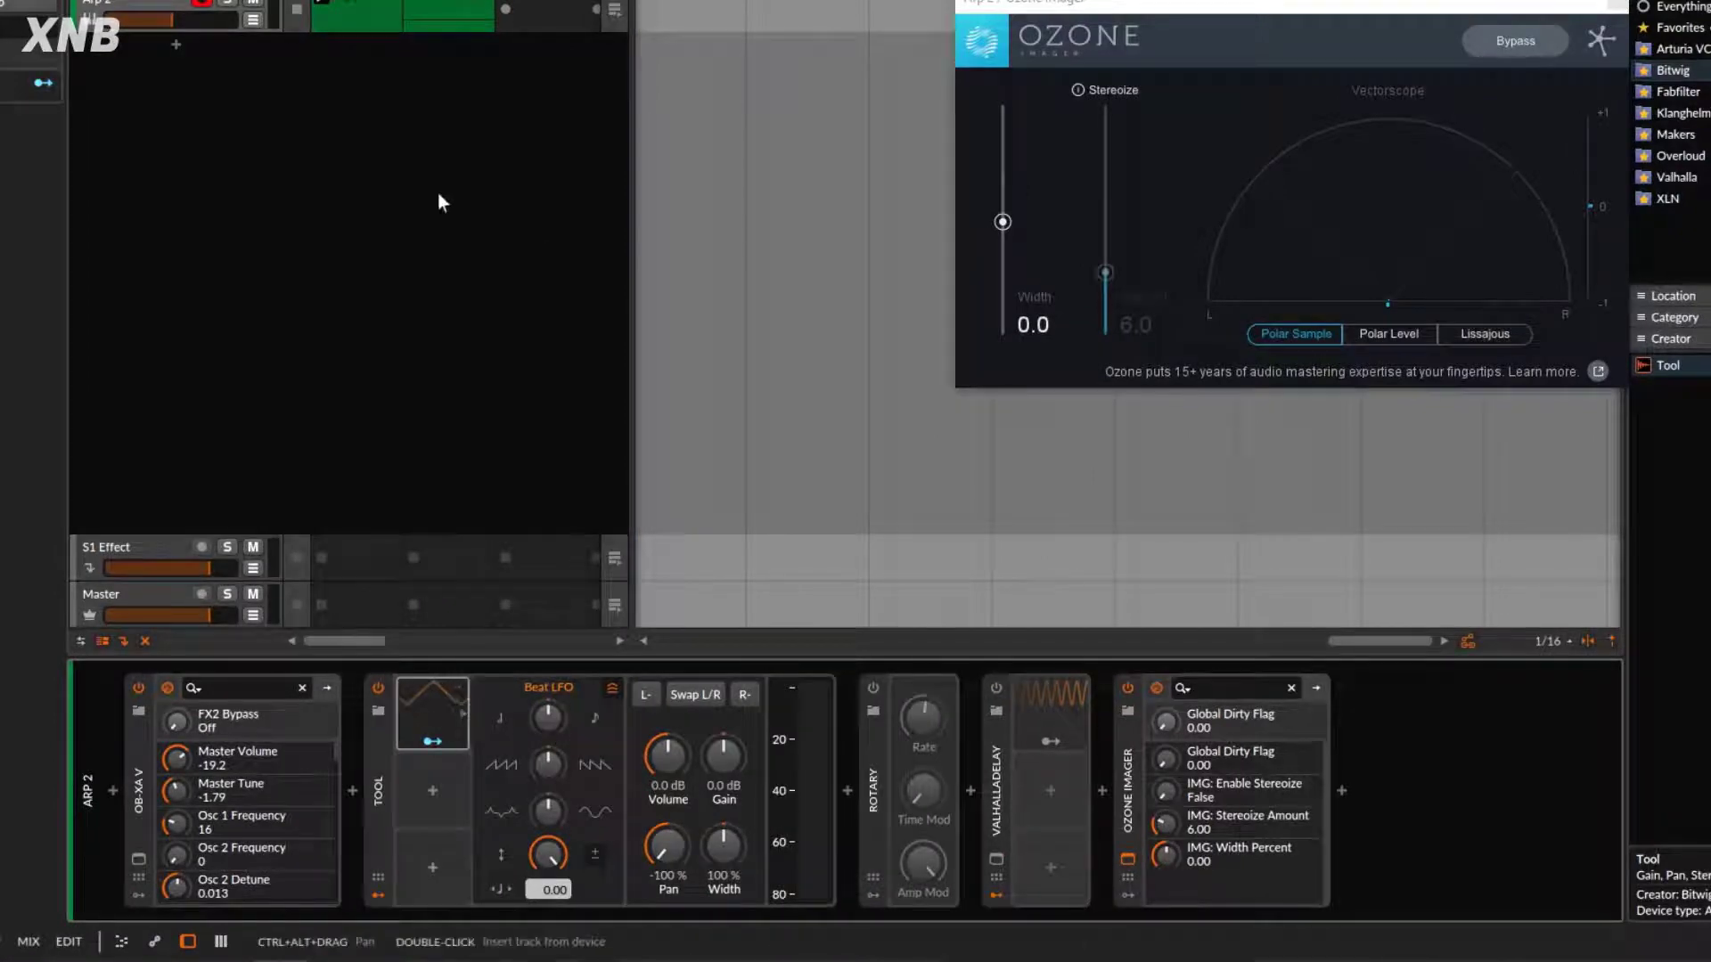
# Step: Map the Beat LFO to the Tool's Pan with a modulation amount of +2.000 and audition the auto-pan
pyautogui.click(433, 742)
pyautogui.moveTo(670, 853); pyautogui.dragTo(670, 758)
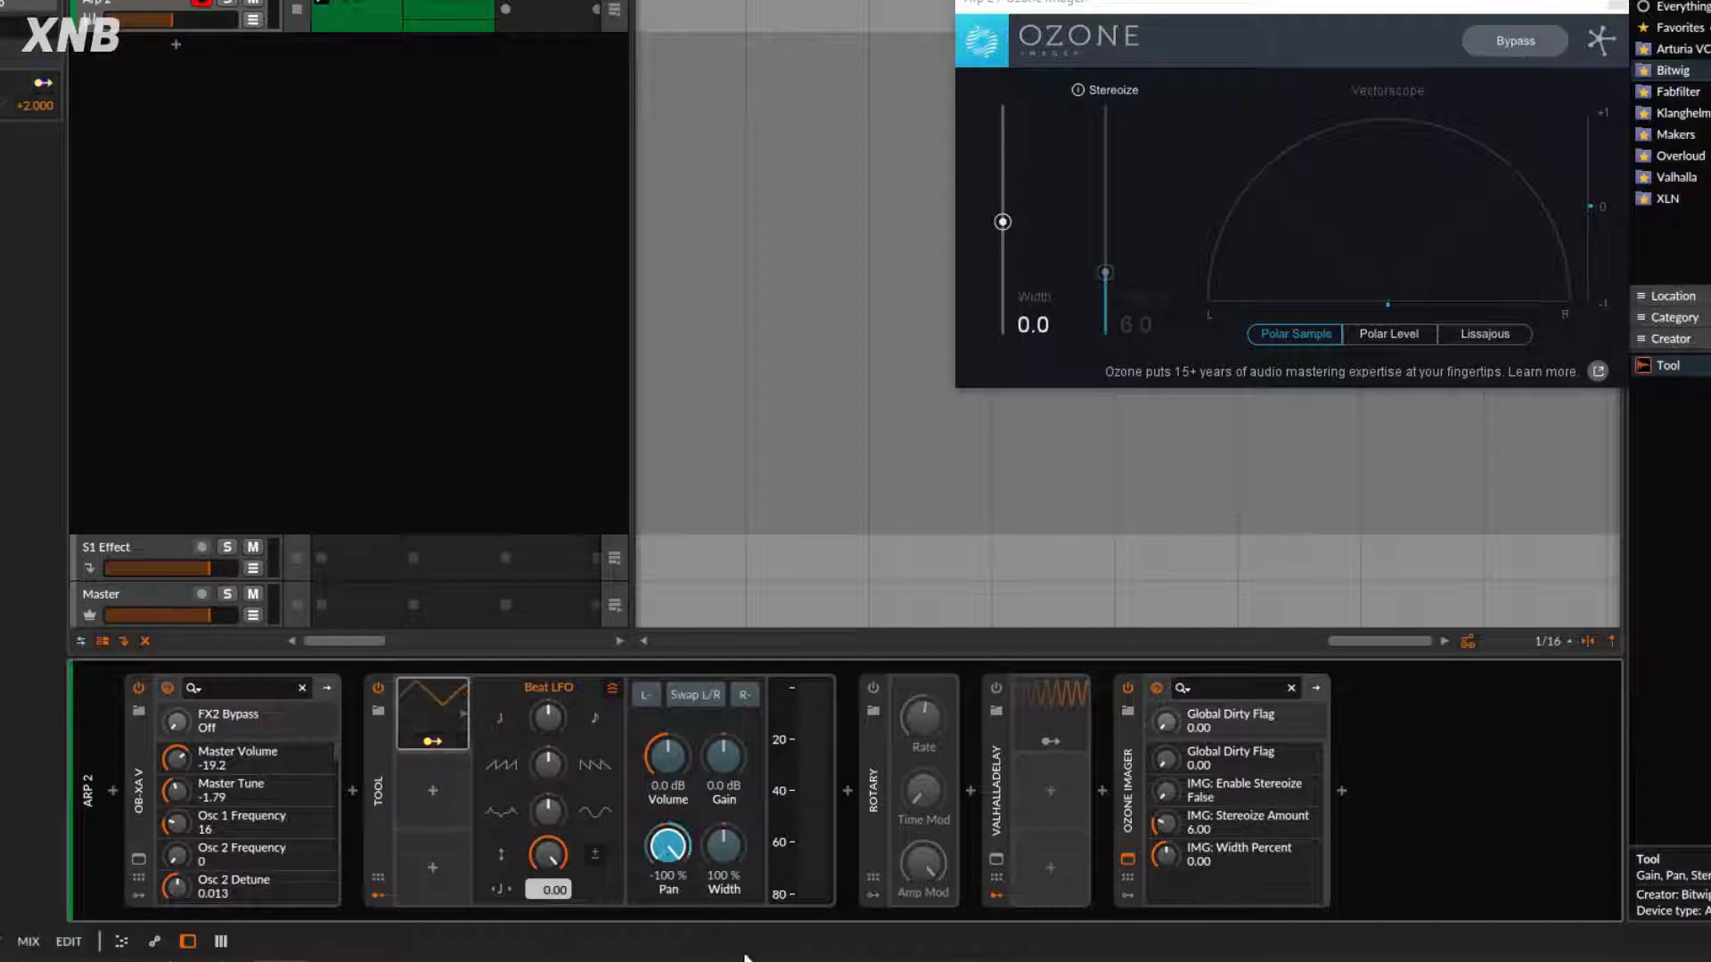
pyautogui.moveTo(729, 961)
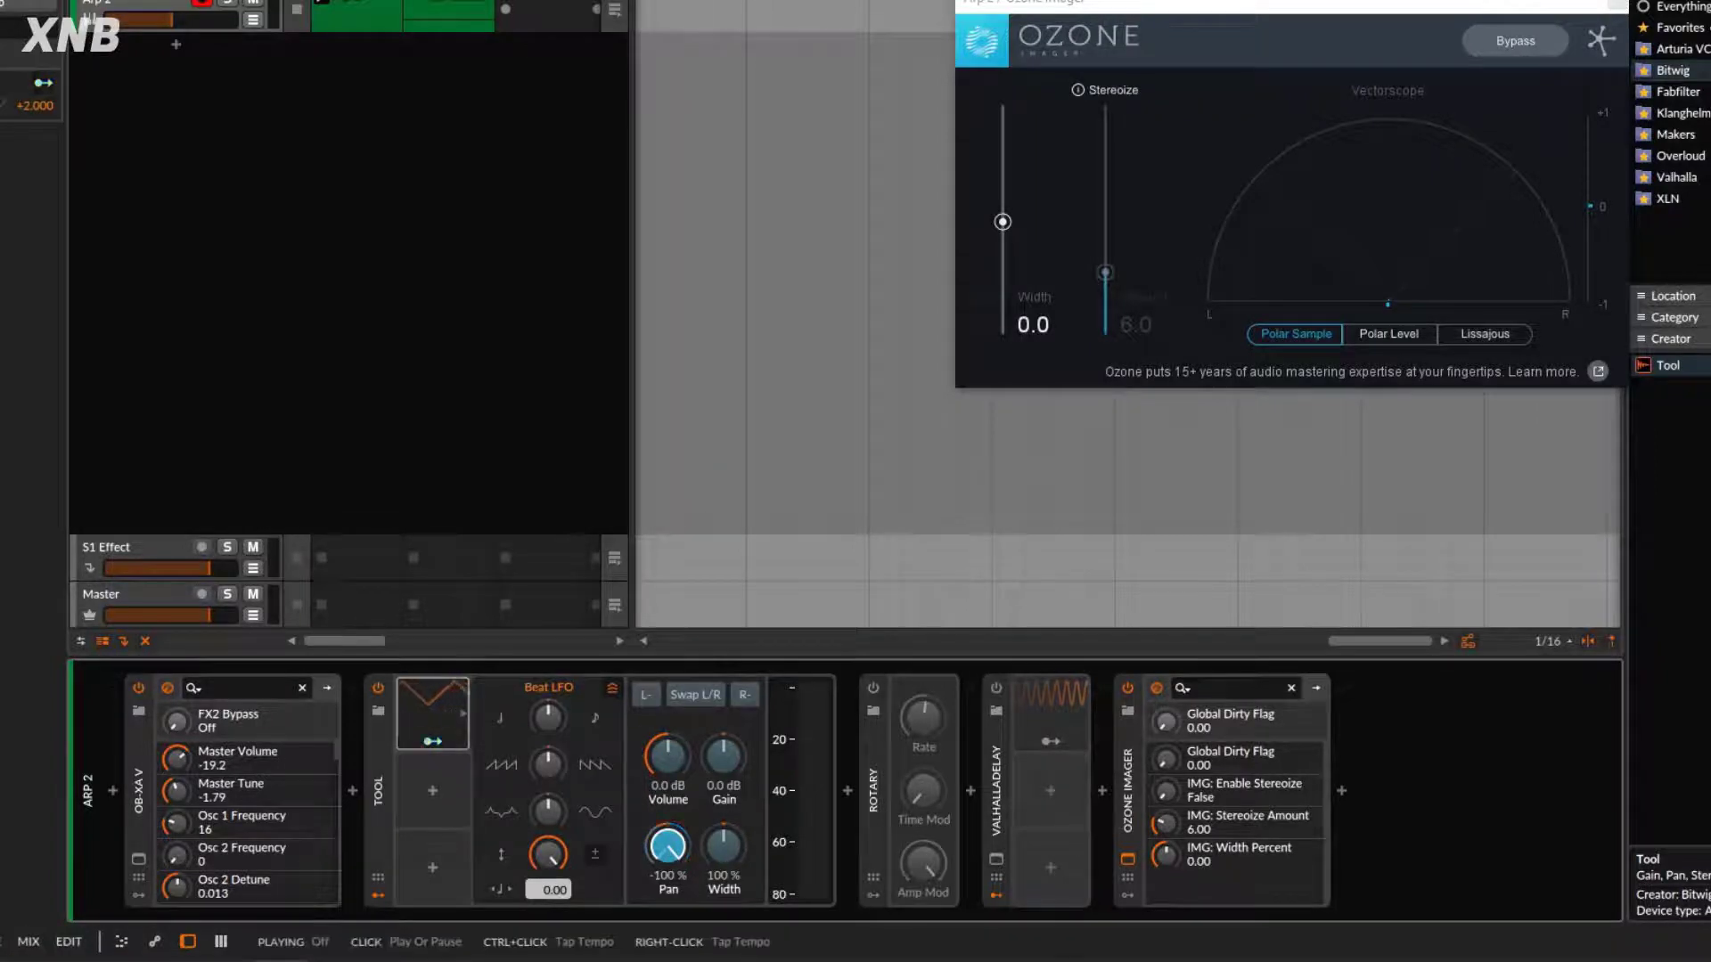
pyautogui.press('space')
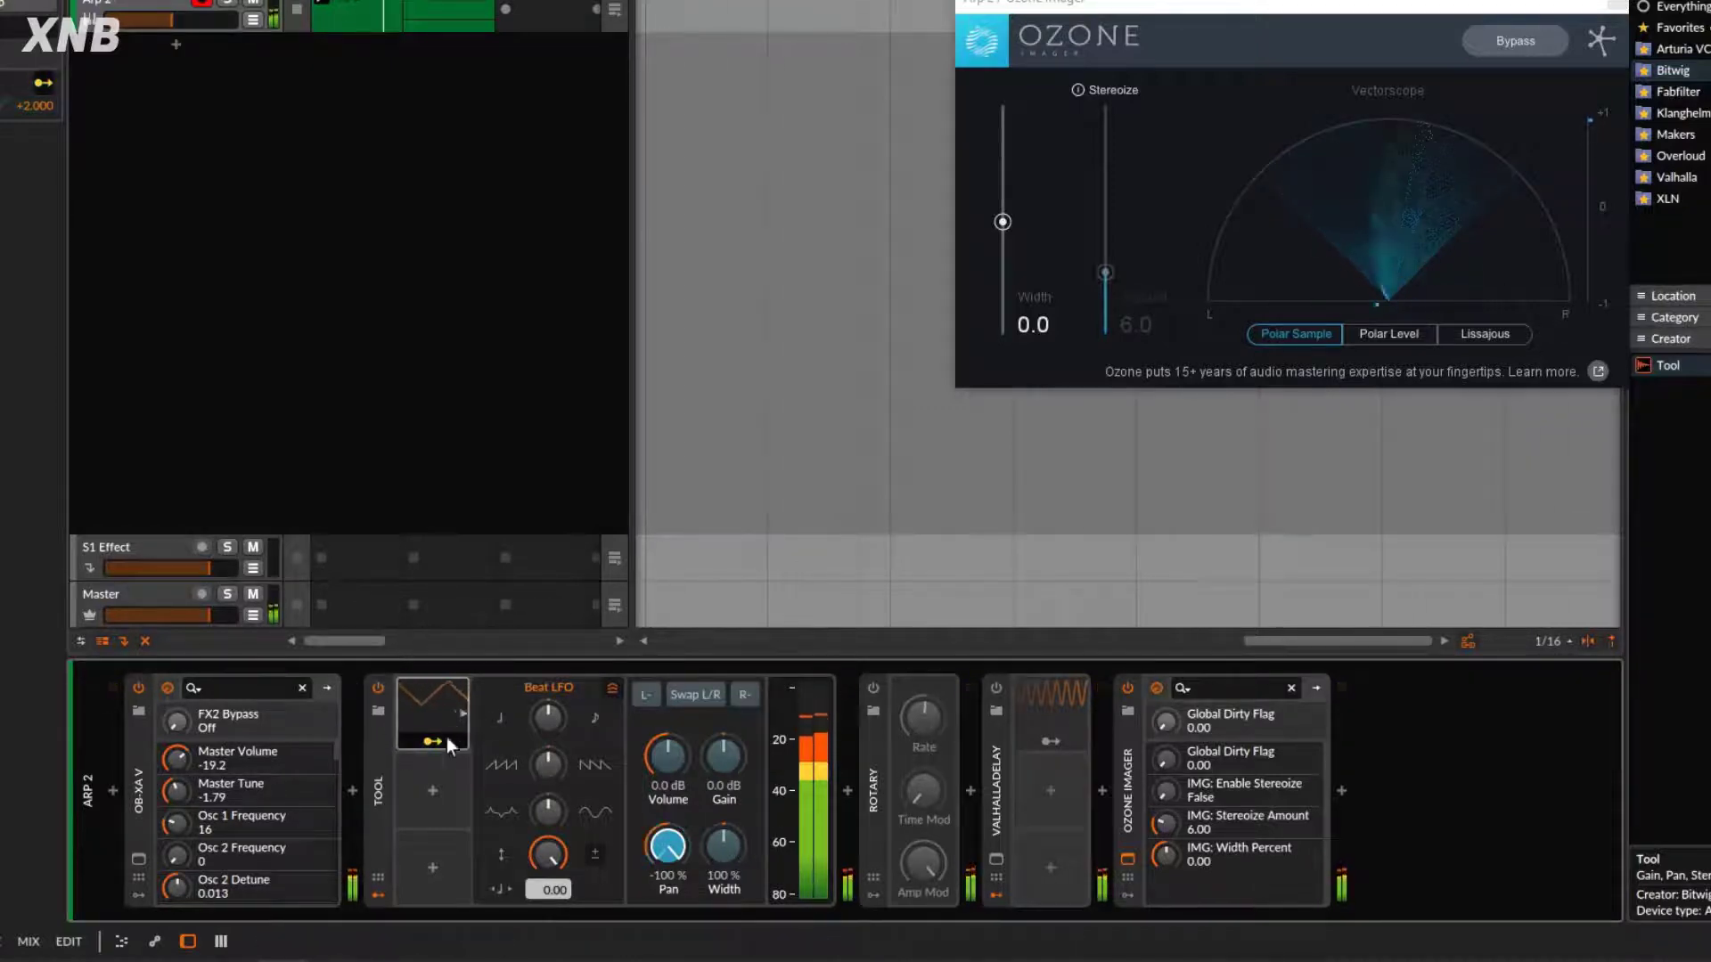
pyautogui.press('space')
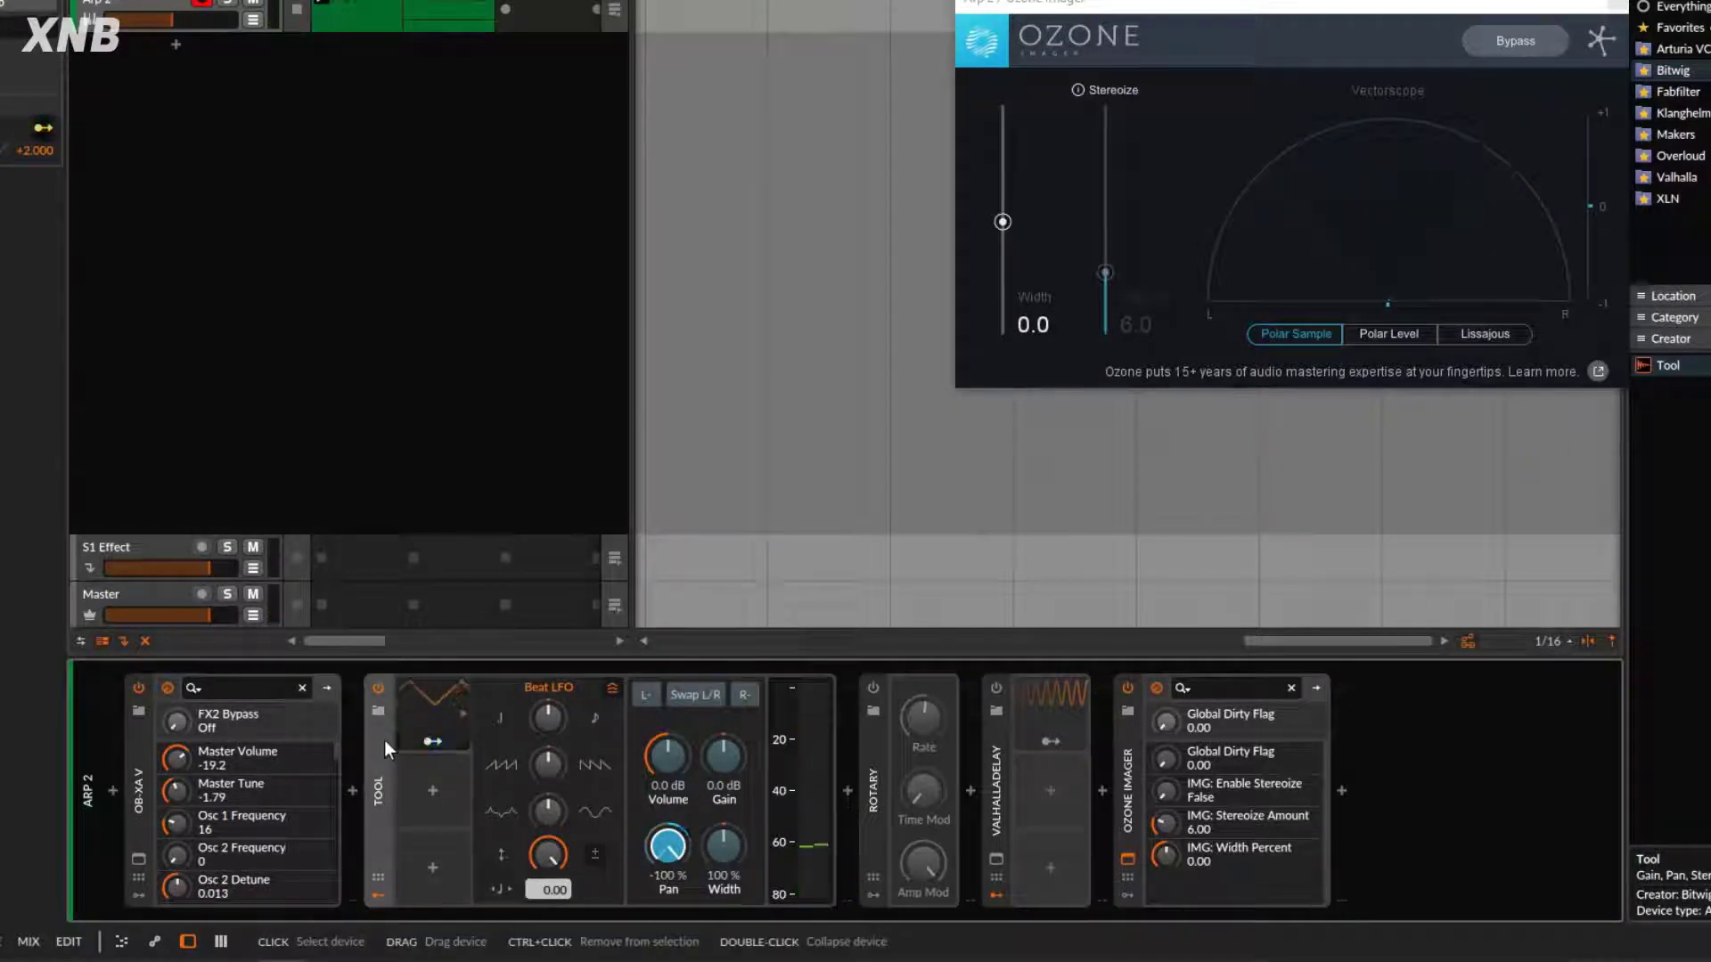
# Step: Delete the Tool device from the Arp 2 chain and re-enable the Rotary
pyautogui.press('Delete')
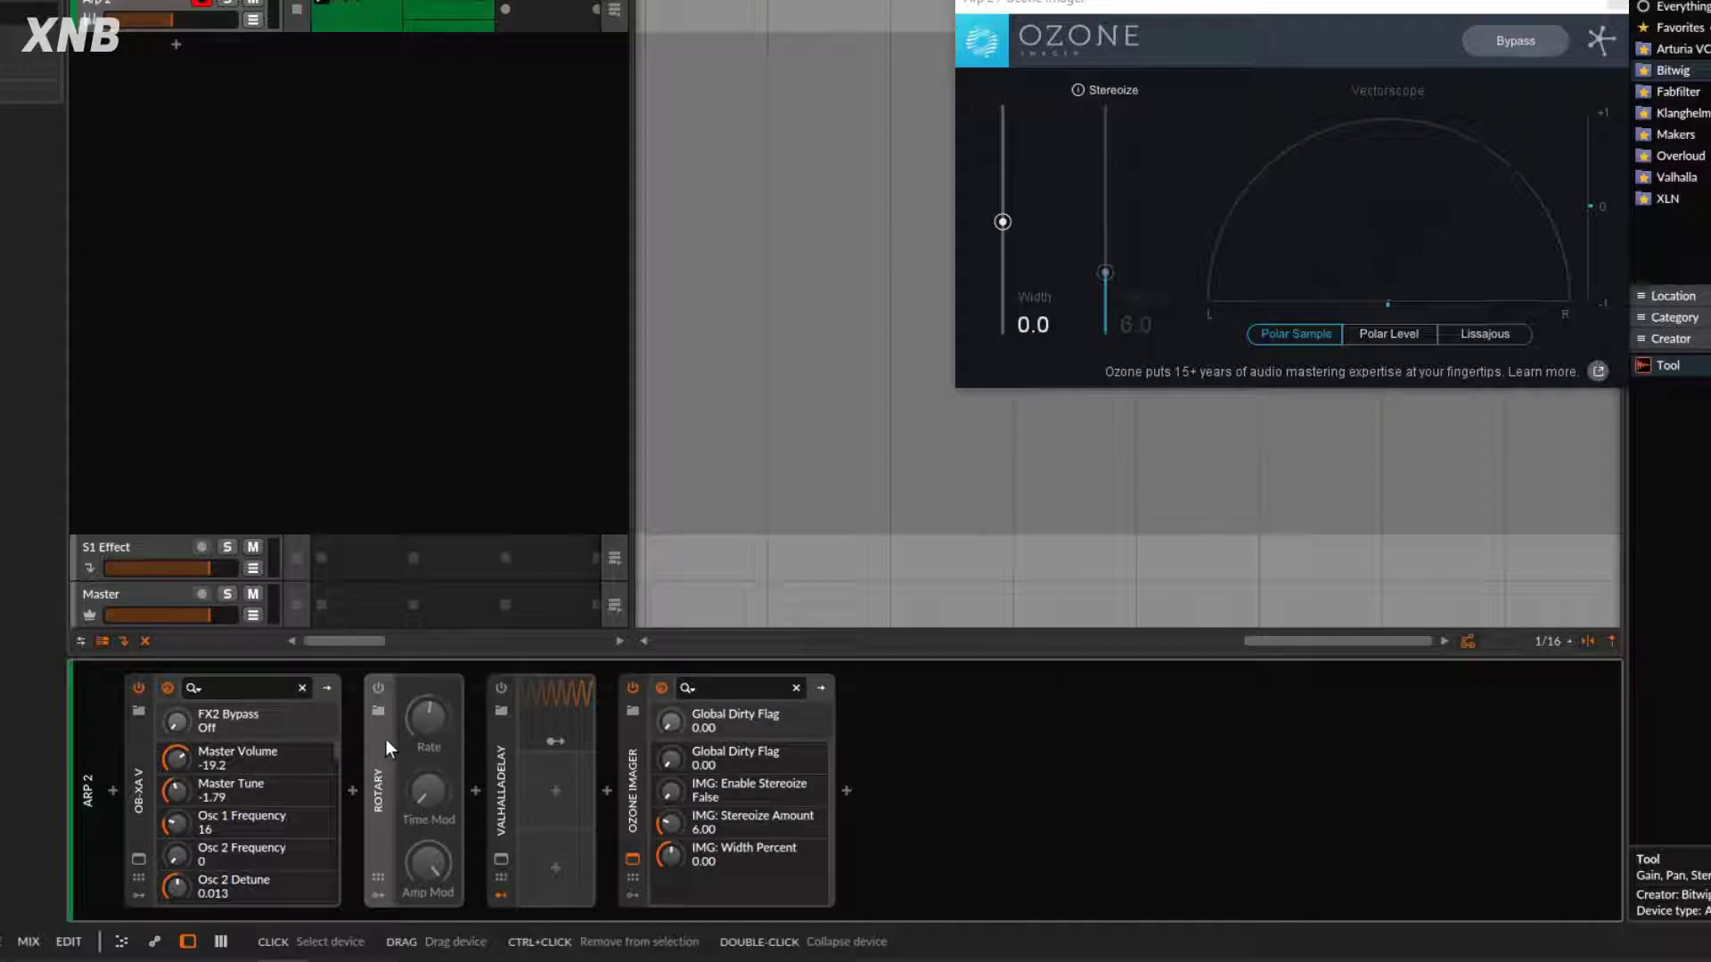
pyautogui.click(378, 688)
# Step: Lower the Rotary's LFO rate to 0.10 Hz and its Amp Mod to minimum during playback
pyautogui.press('space')
pyautogui.moveTo(421, 725)
pyautogui.mouseDown()
pyautogui.moveTo(421, 759)
pyautogui.moveTo(421, 713)
pyautogui.moveTo(426, 730)
pyautogui.mouseUp()
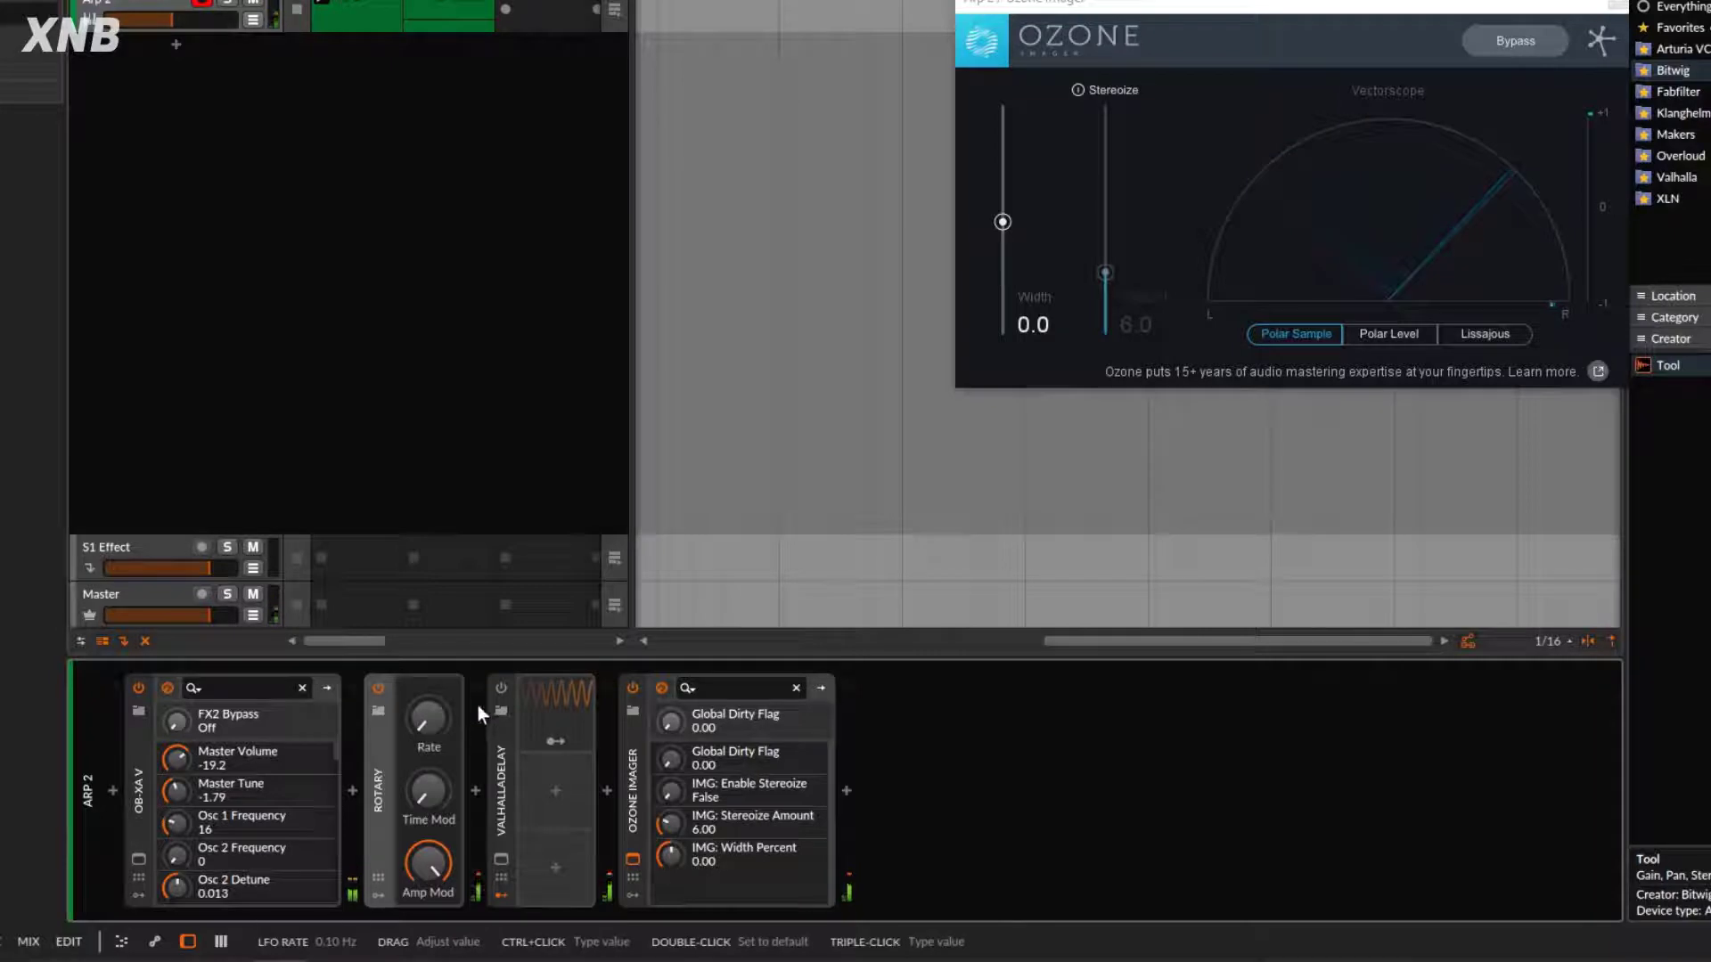
pyautogui.moveTo(444, 845); pyautogui.dragTo(444, 934)
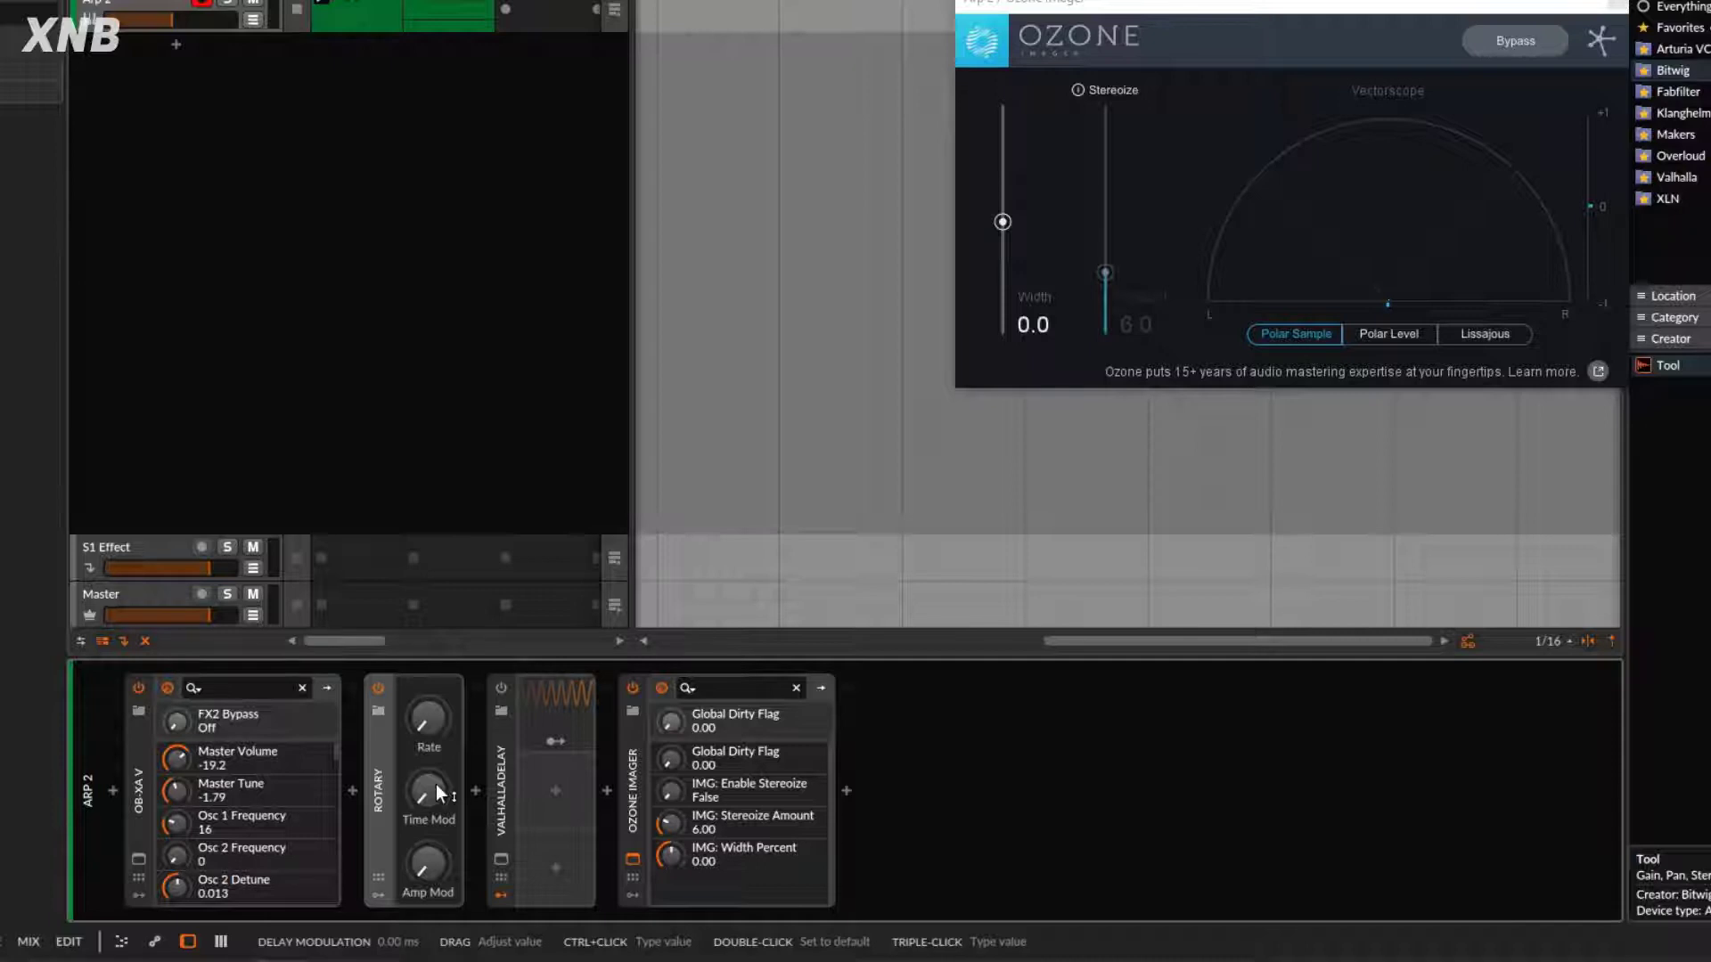
# Step: Compare the sound with the Rotary bypassed and enabled during playback, leaving it enabled
pyautogui.press('space')
pyautogui.press('space')
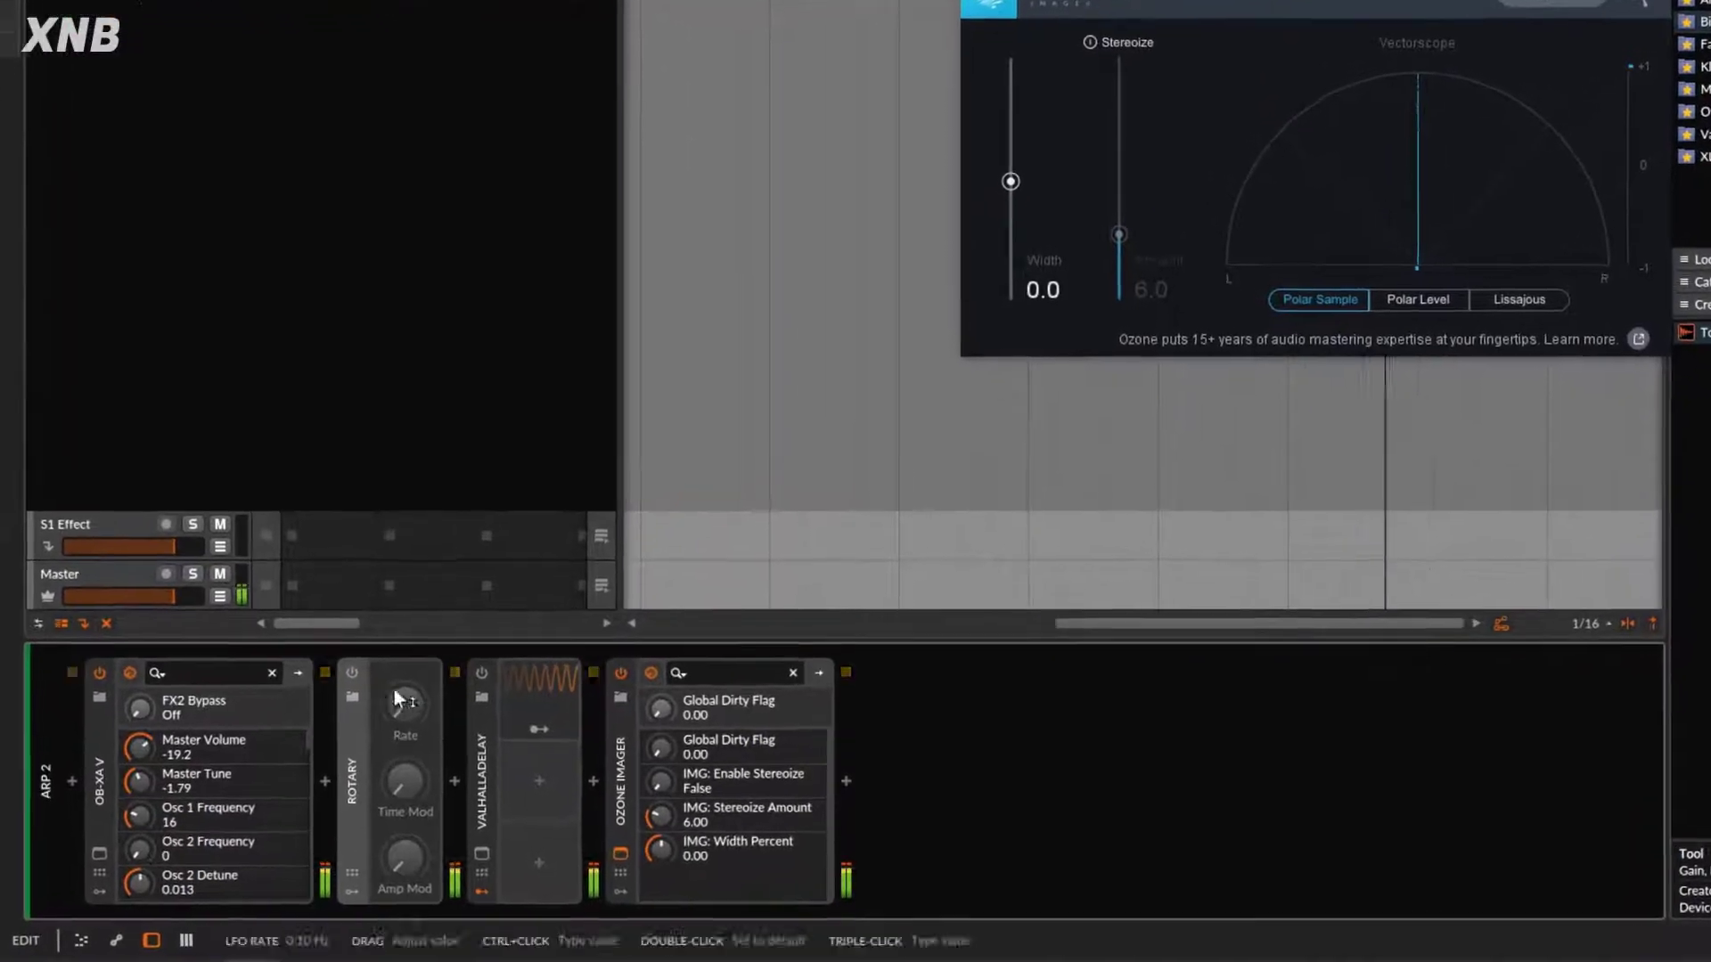
pyautogui.click(346, 670)
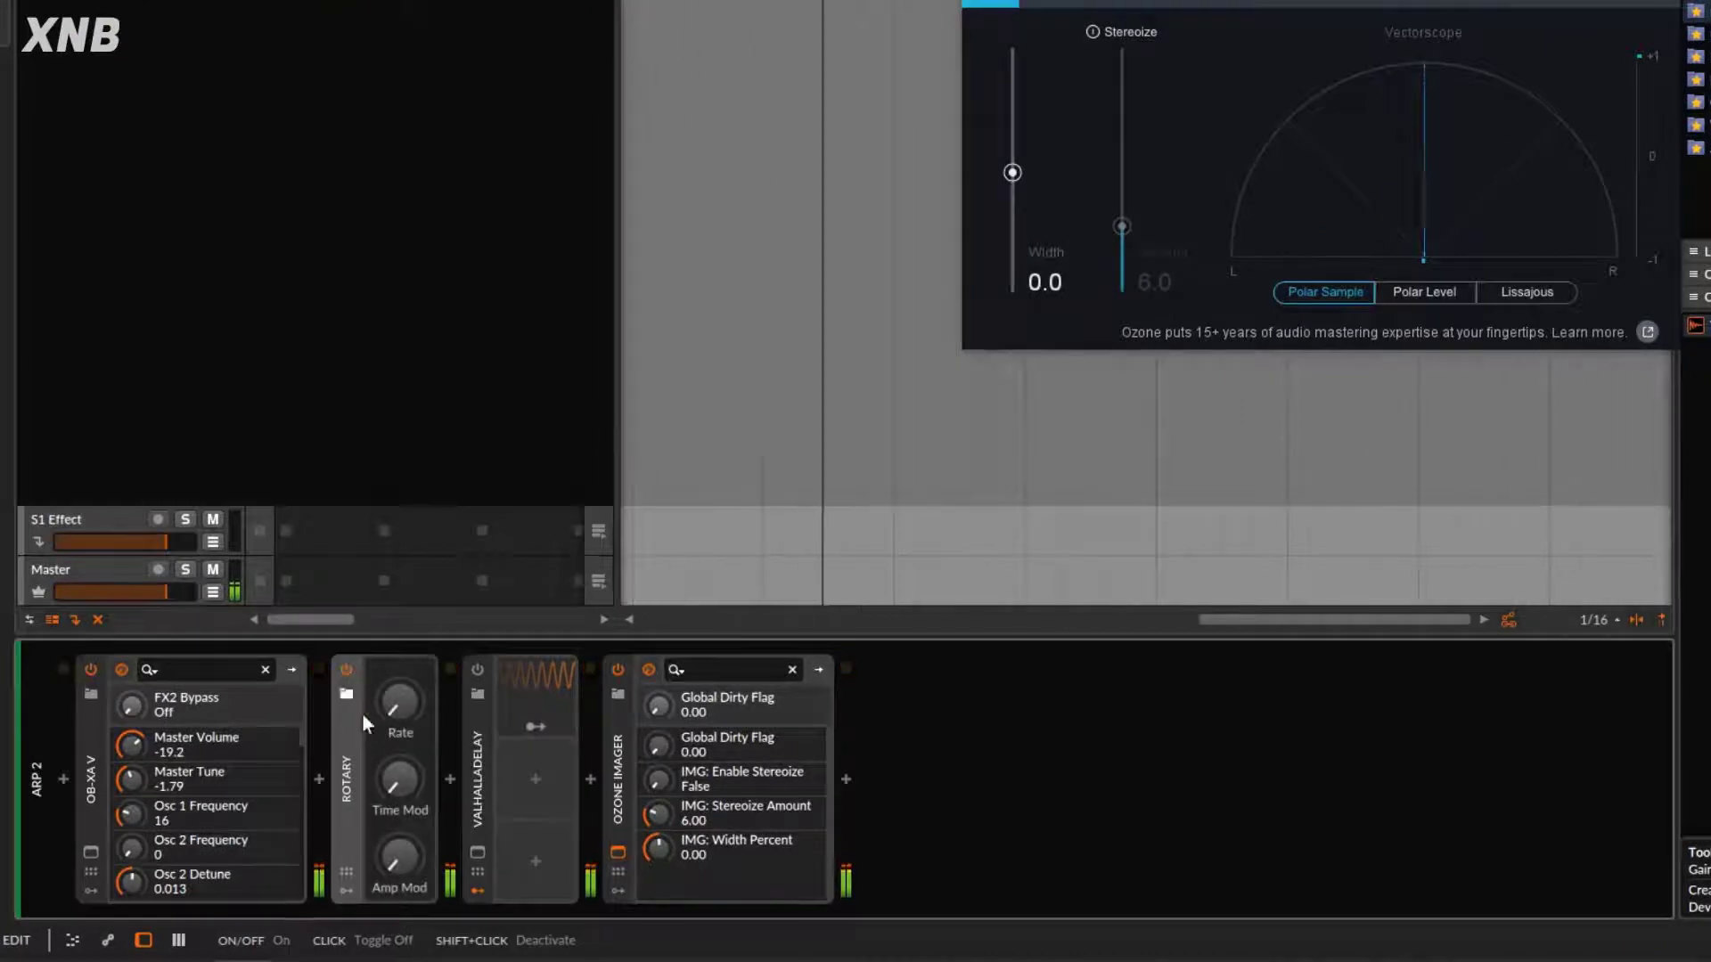
# Step: Raise the Rotary's Time Mod to maximum and consult the device's help for its modulation ranges, closing the help again
pyautogui.moveTo(403, 791); pyautogui.dragTo(403, 740)
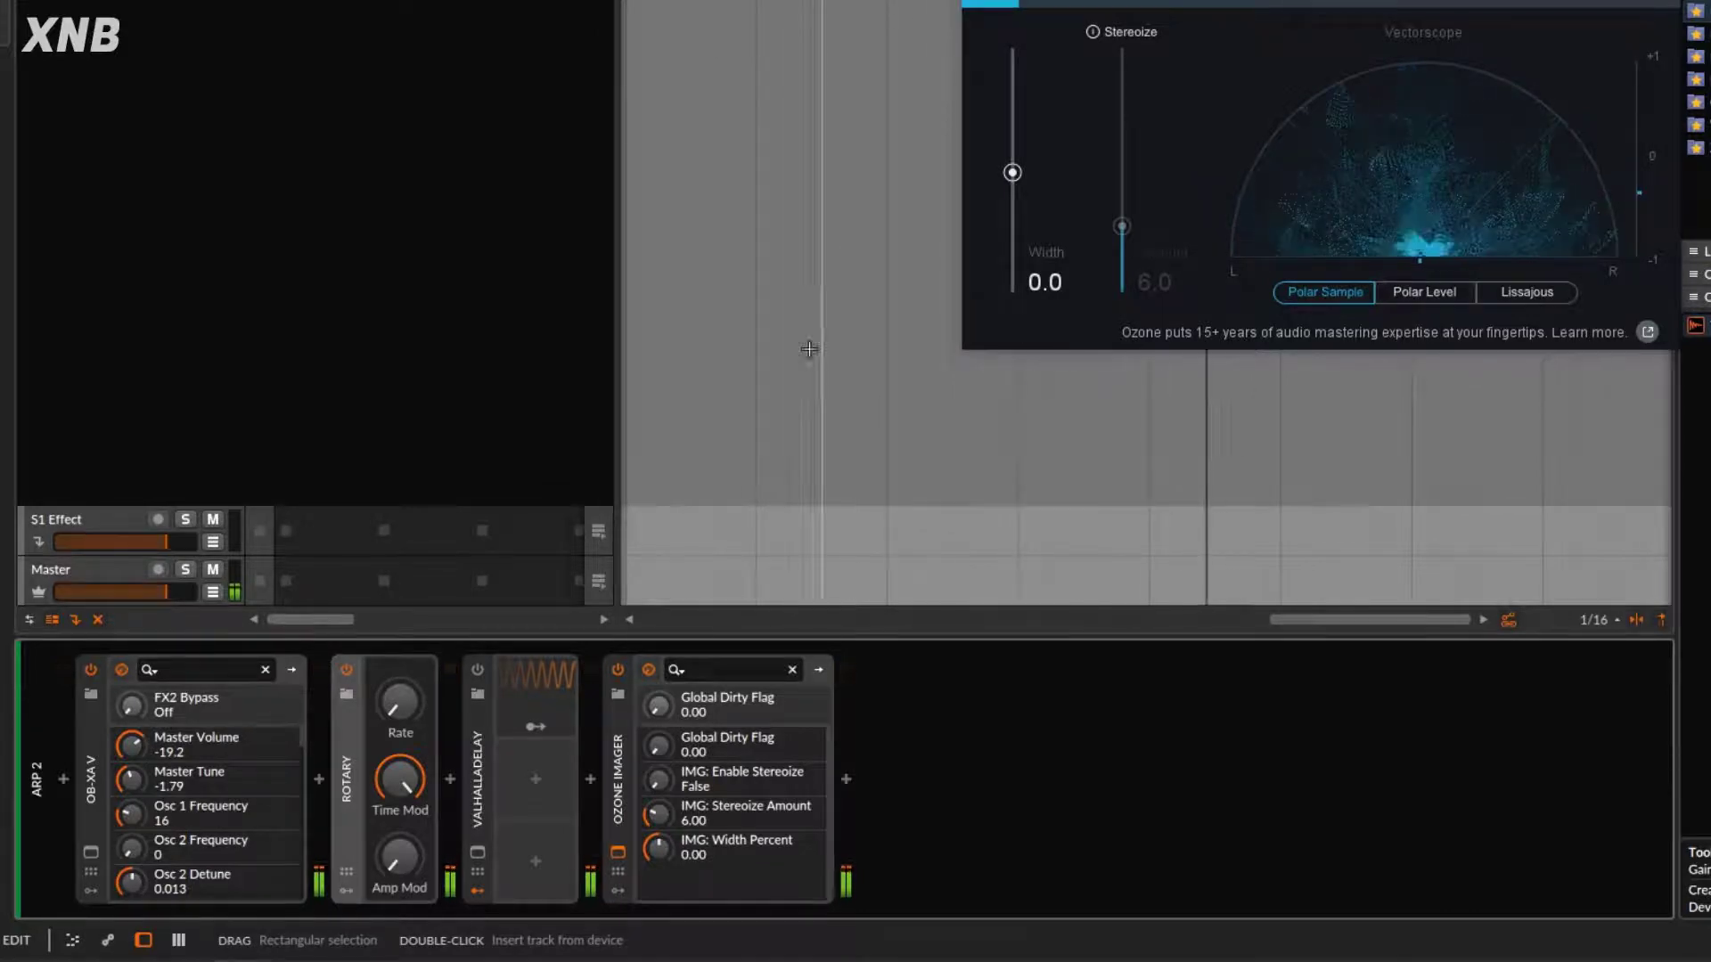
pyautogui.rightClick(356, 732)
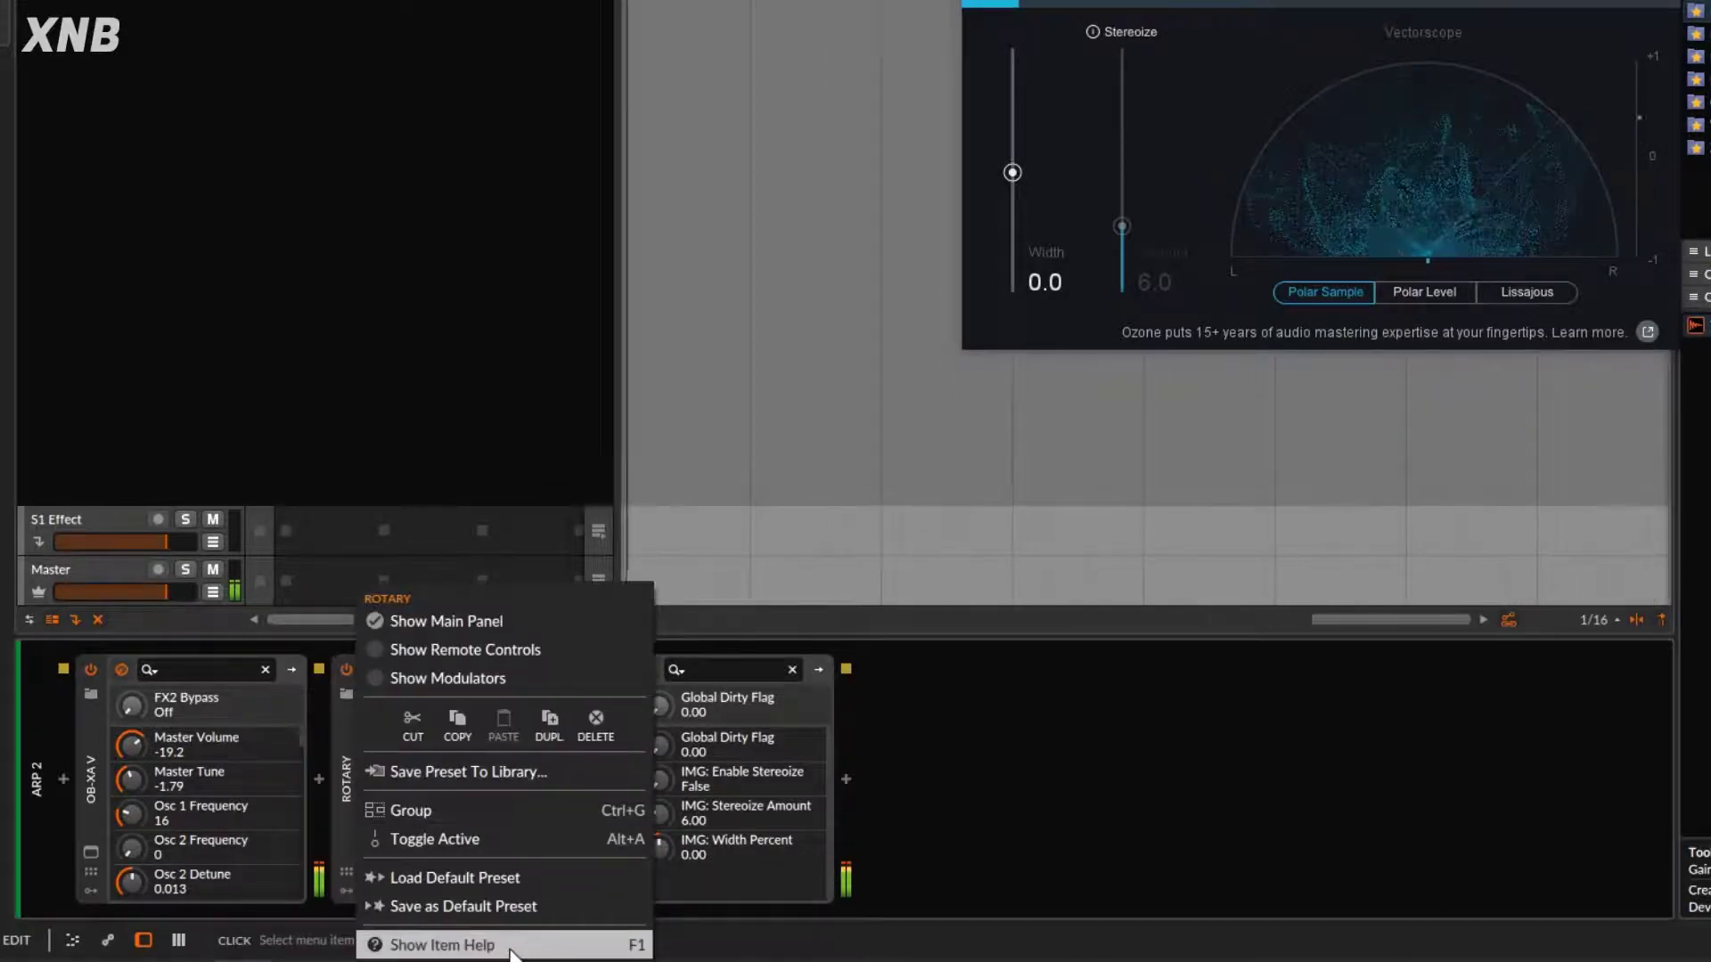
pyautogui.click(428, 935)
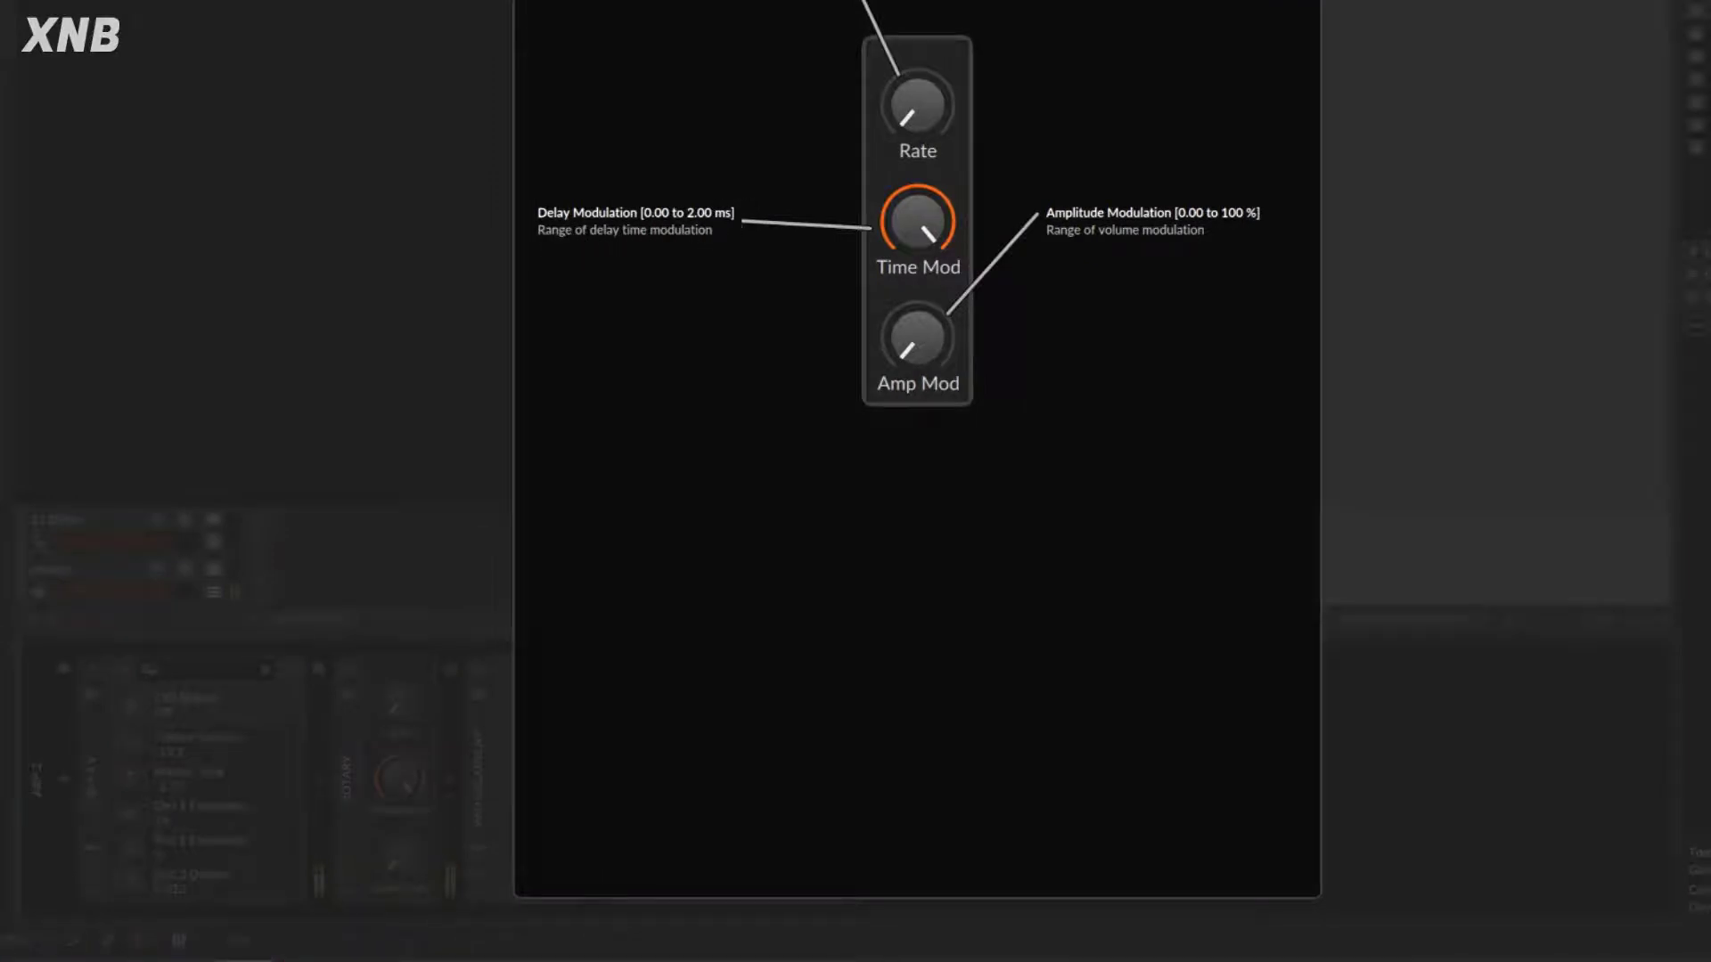
pyautogui.click(538, 526)
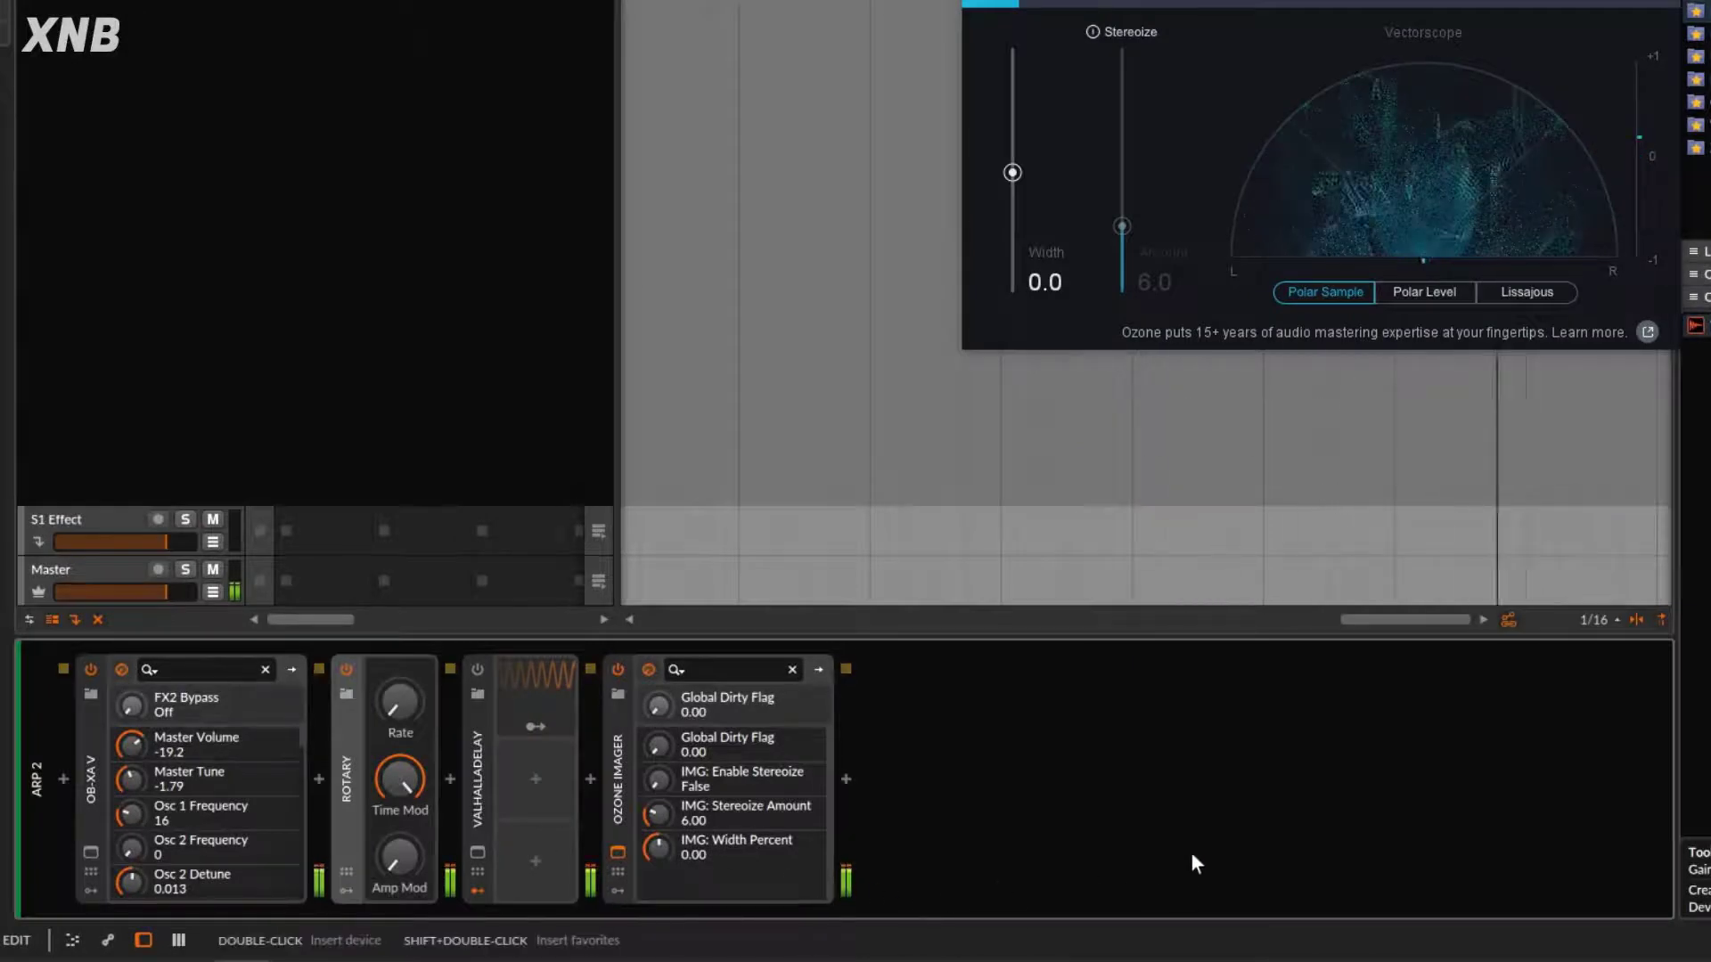
# Step: Reset the Rotary's Time Mod to its default, raise it back to maximum, and audition the effect before stopping playback
pyautogui.doubleClick(399, 781)
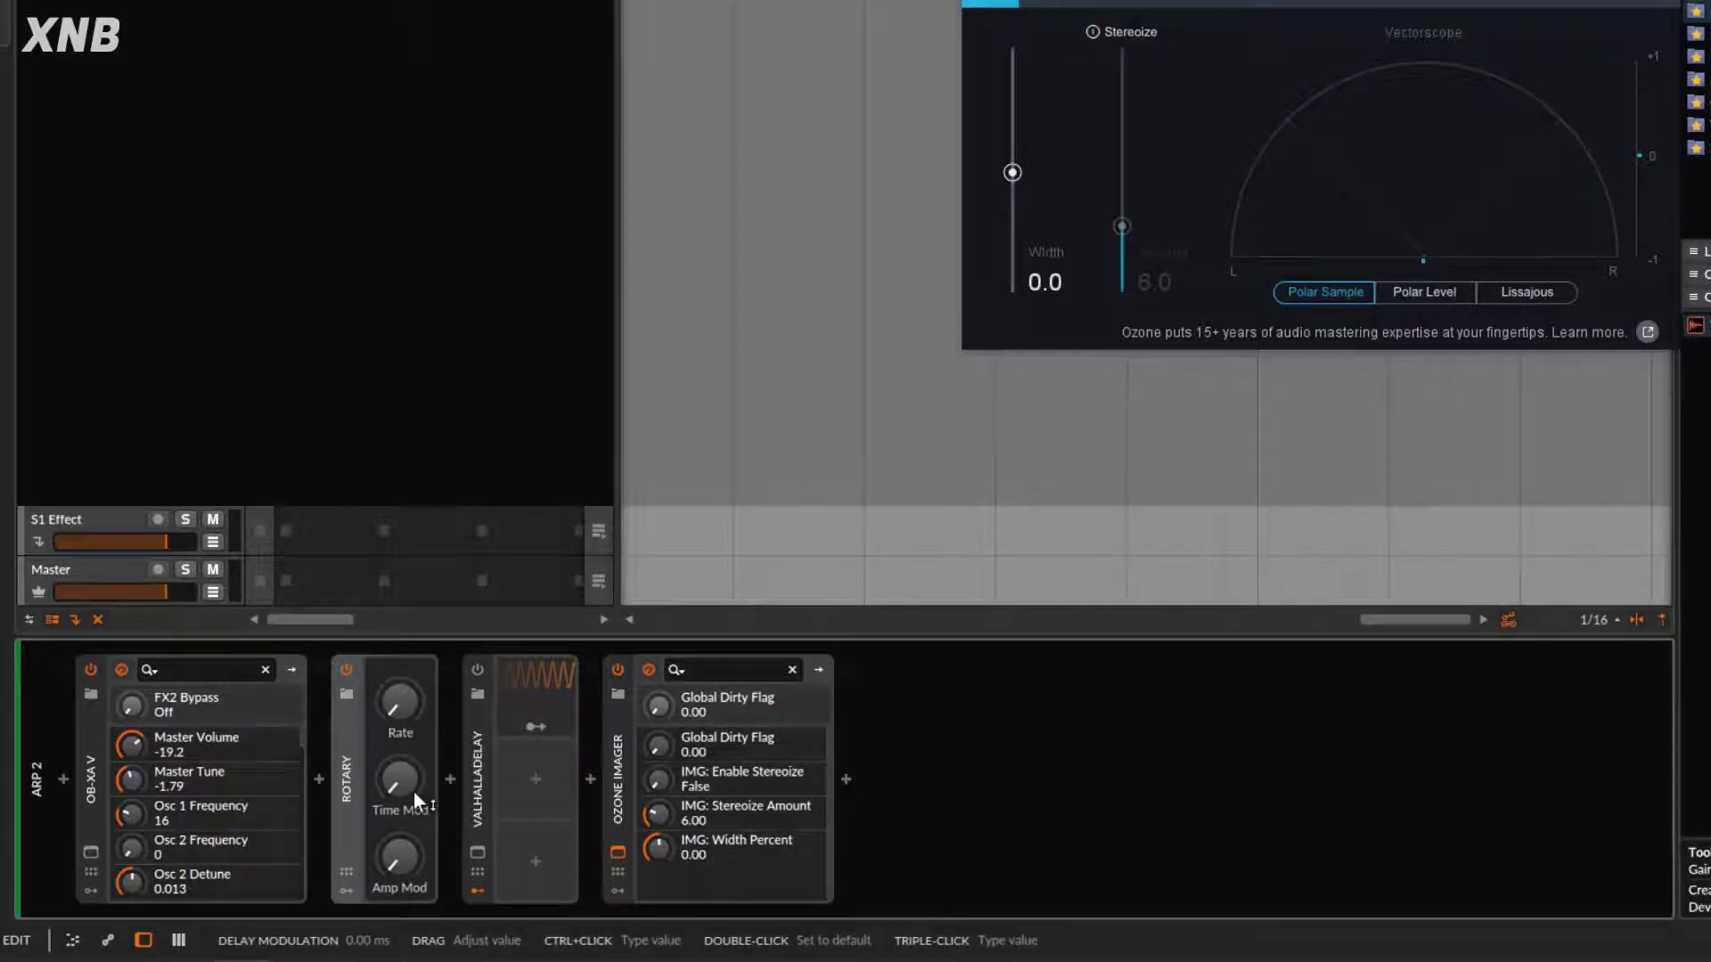
pyautogui.moveTo(413, 793); pyautogui.dragTo(393, 754)
pyautogui.press('space')
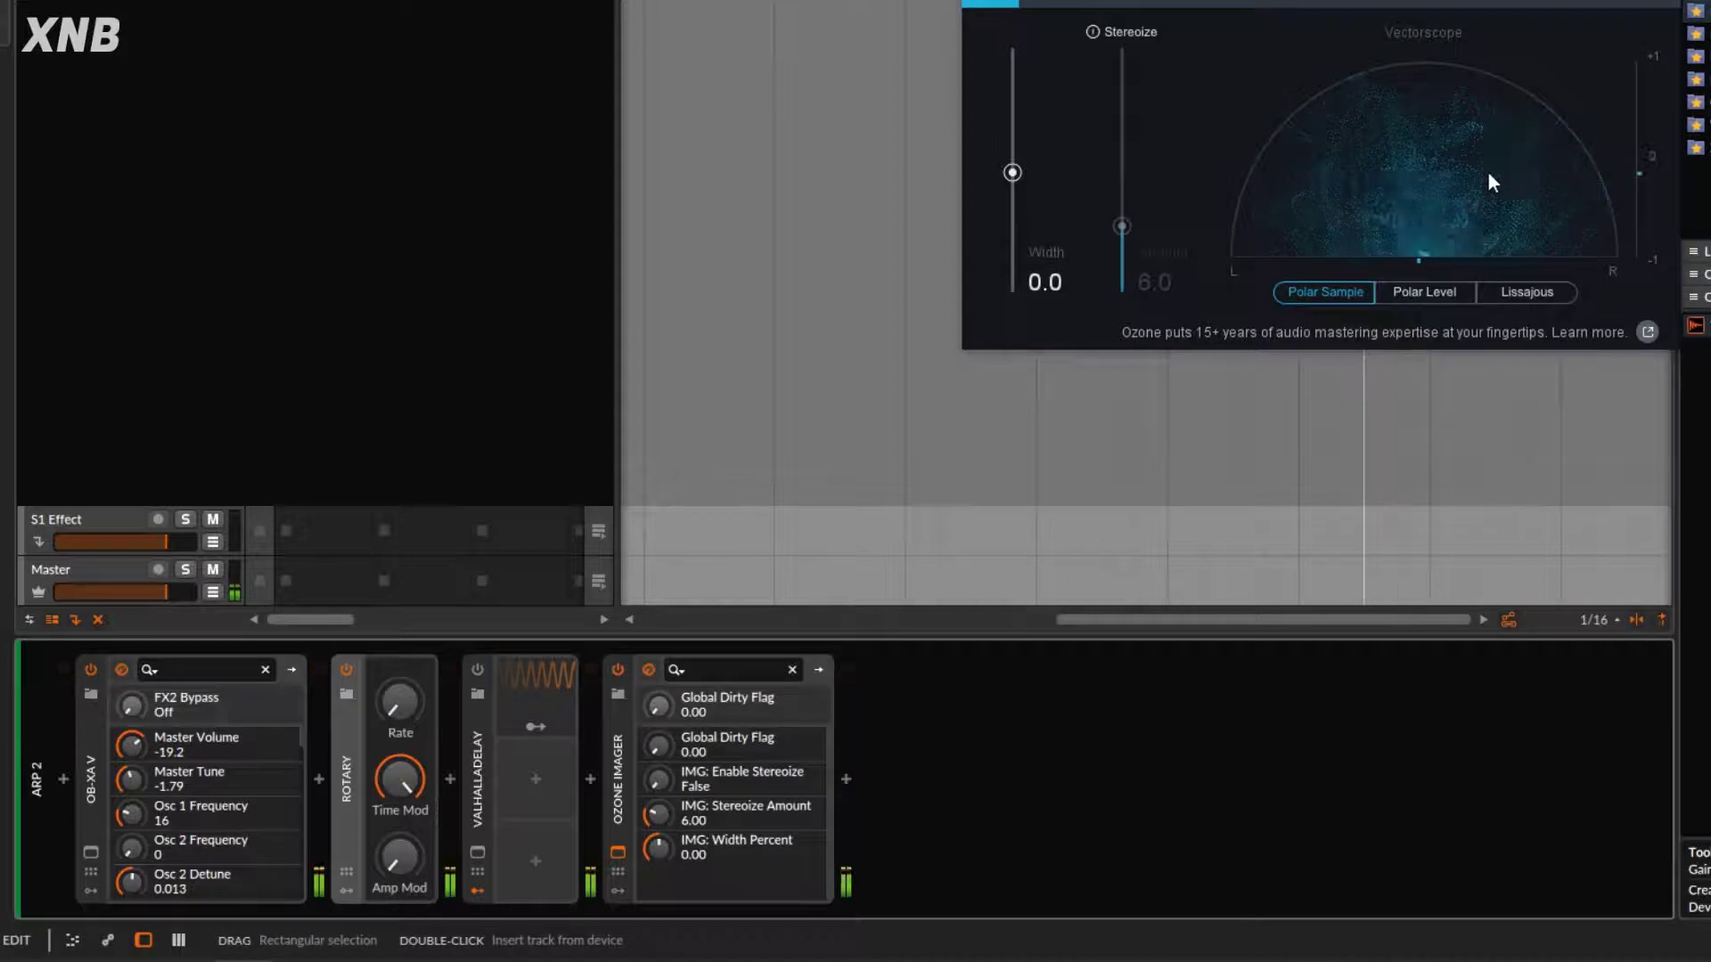
pyautogui.press('space')
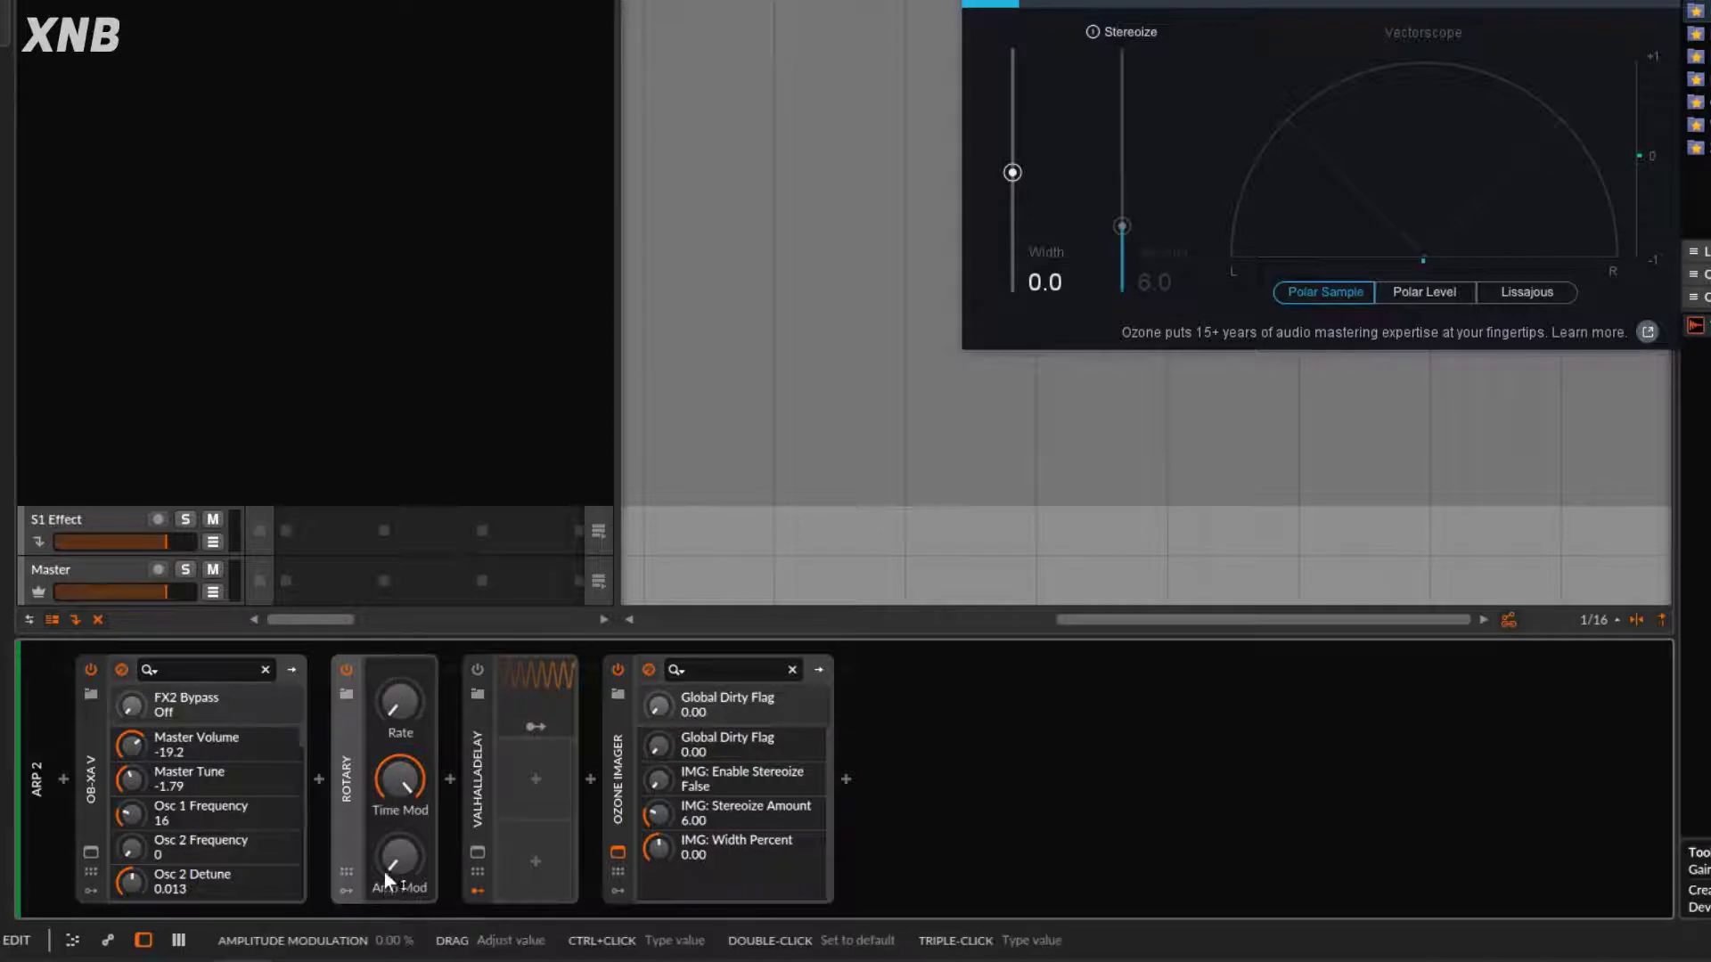
# Step: Enable ValhallaDelay, open its plug-in window, and reposition it and the Ozone Imager window so the vectorscope is visible
pyautogui.click(479, 670)
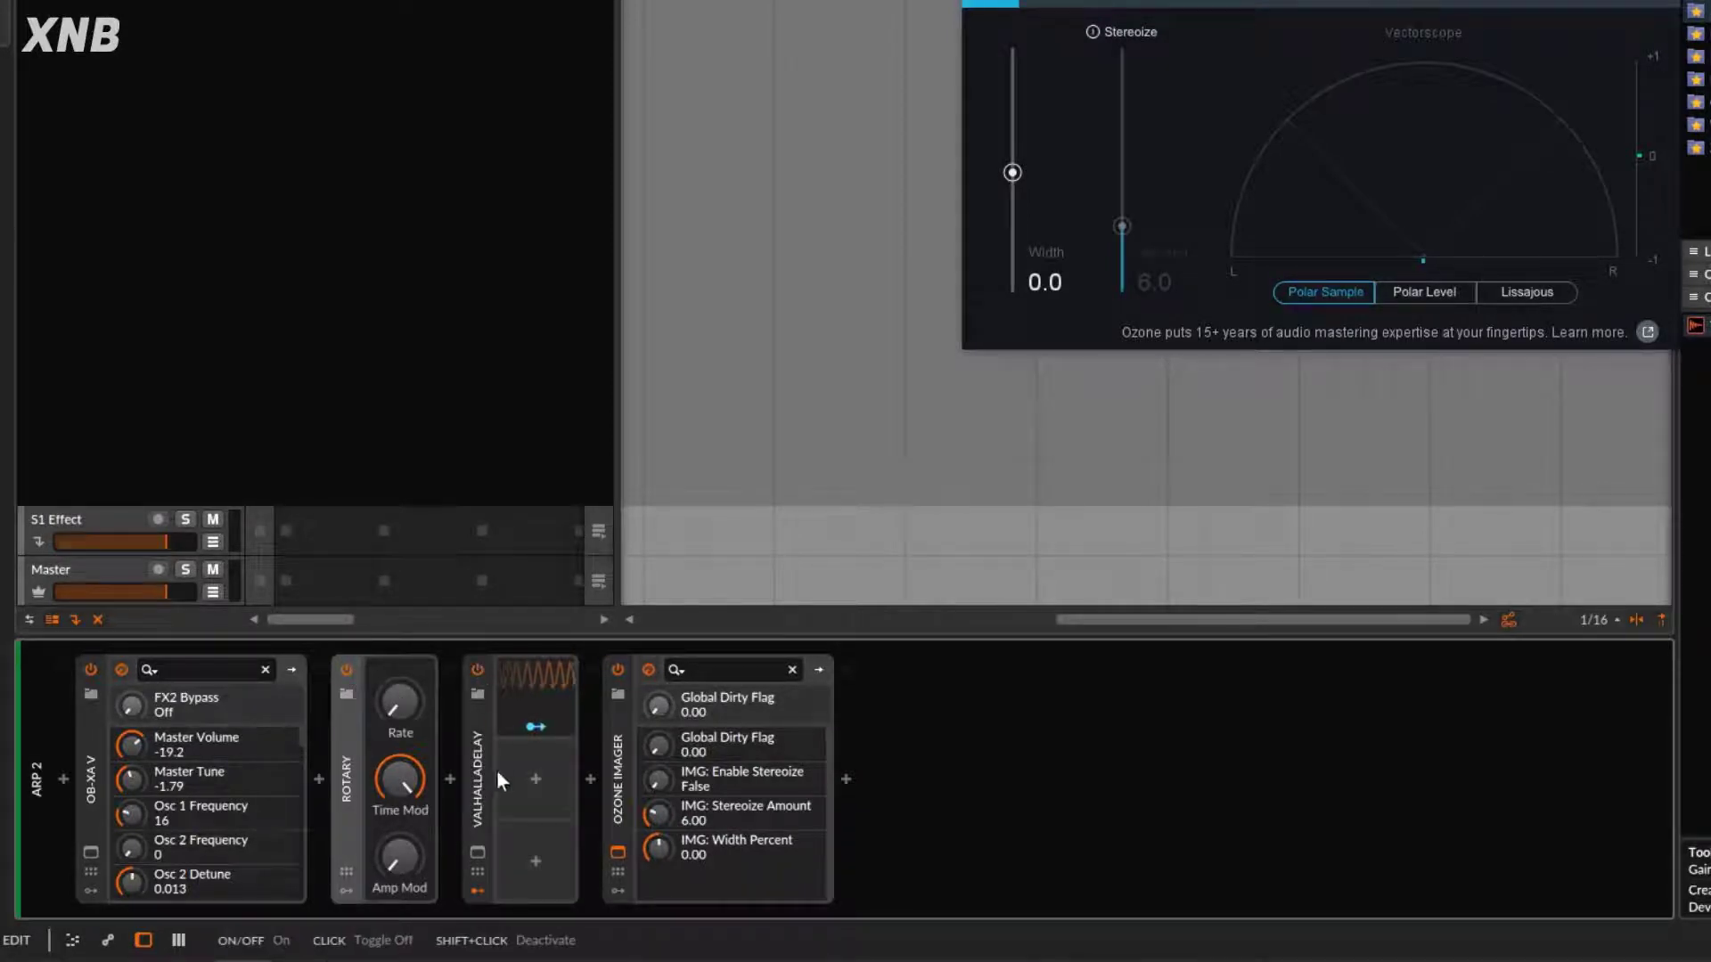
pyautogui.click(477, 852)
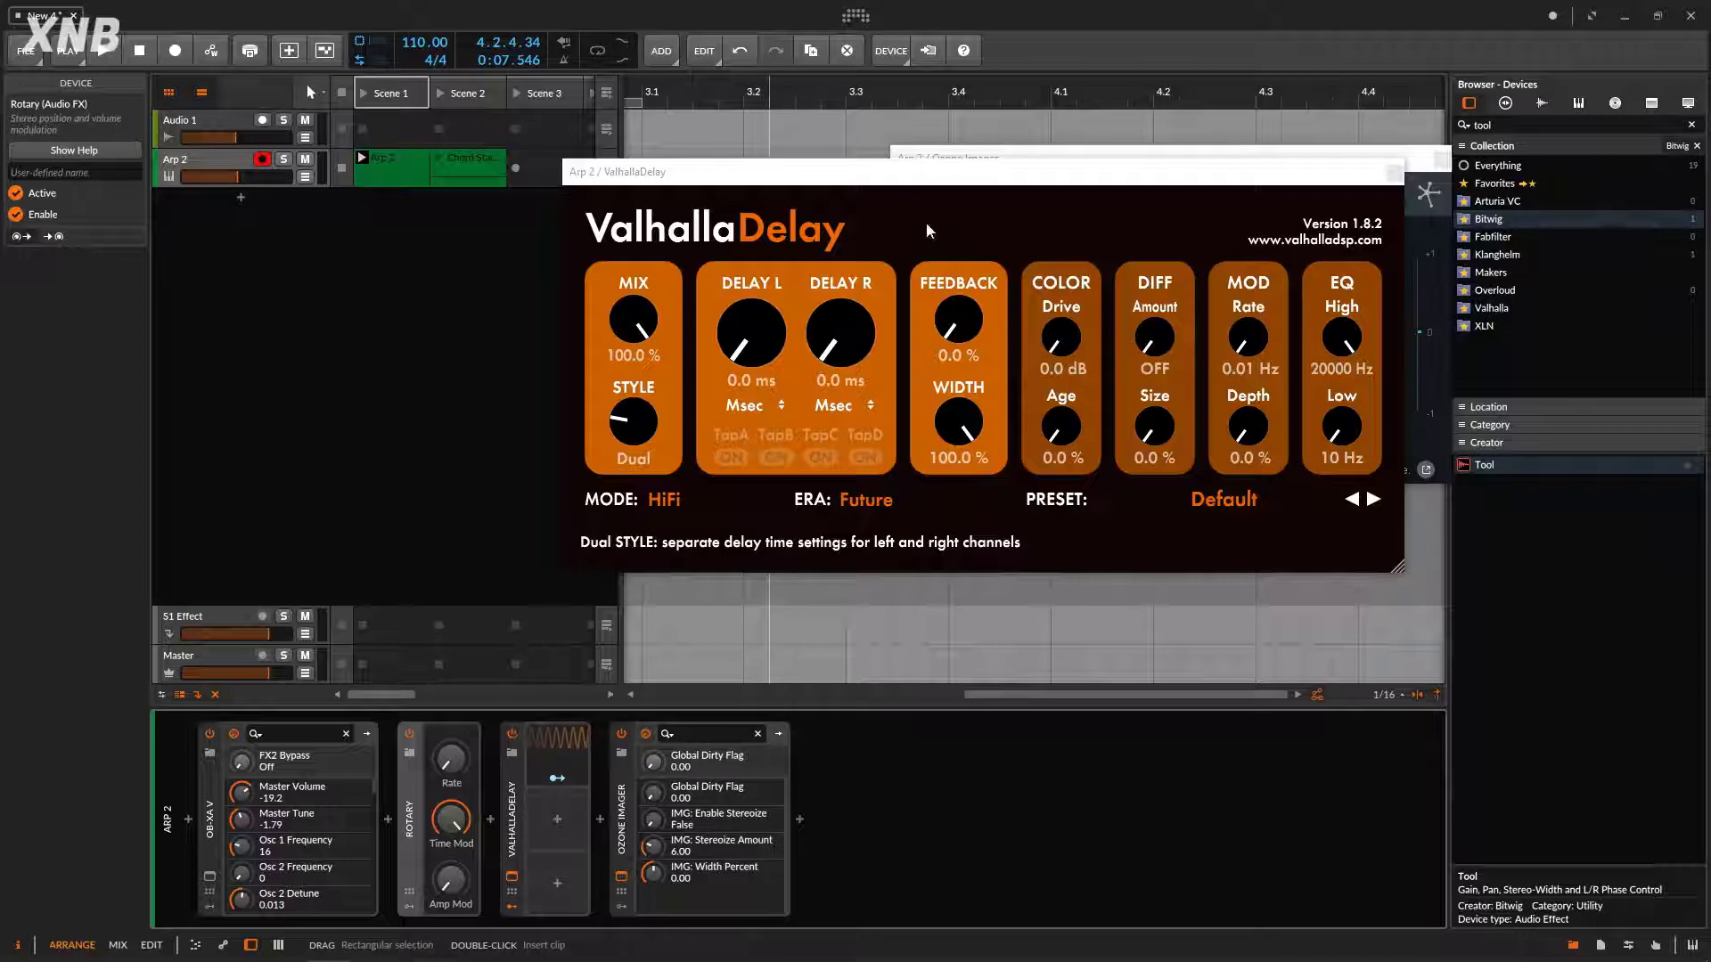
pyautogui.moveTo(813, 194); pyautogui.dragTo(349, 213)
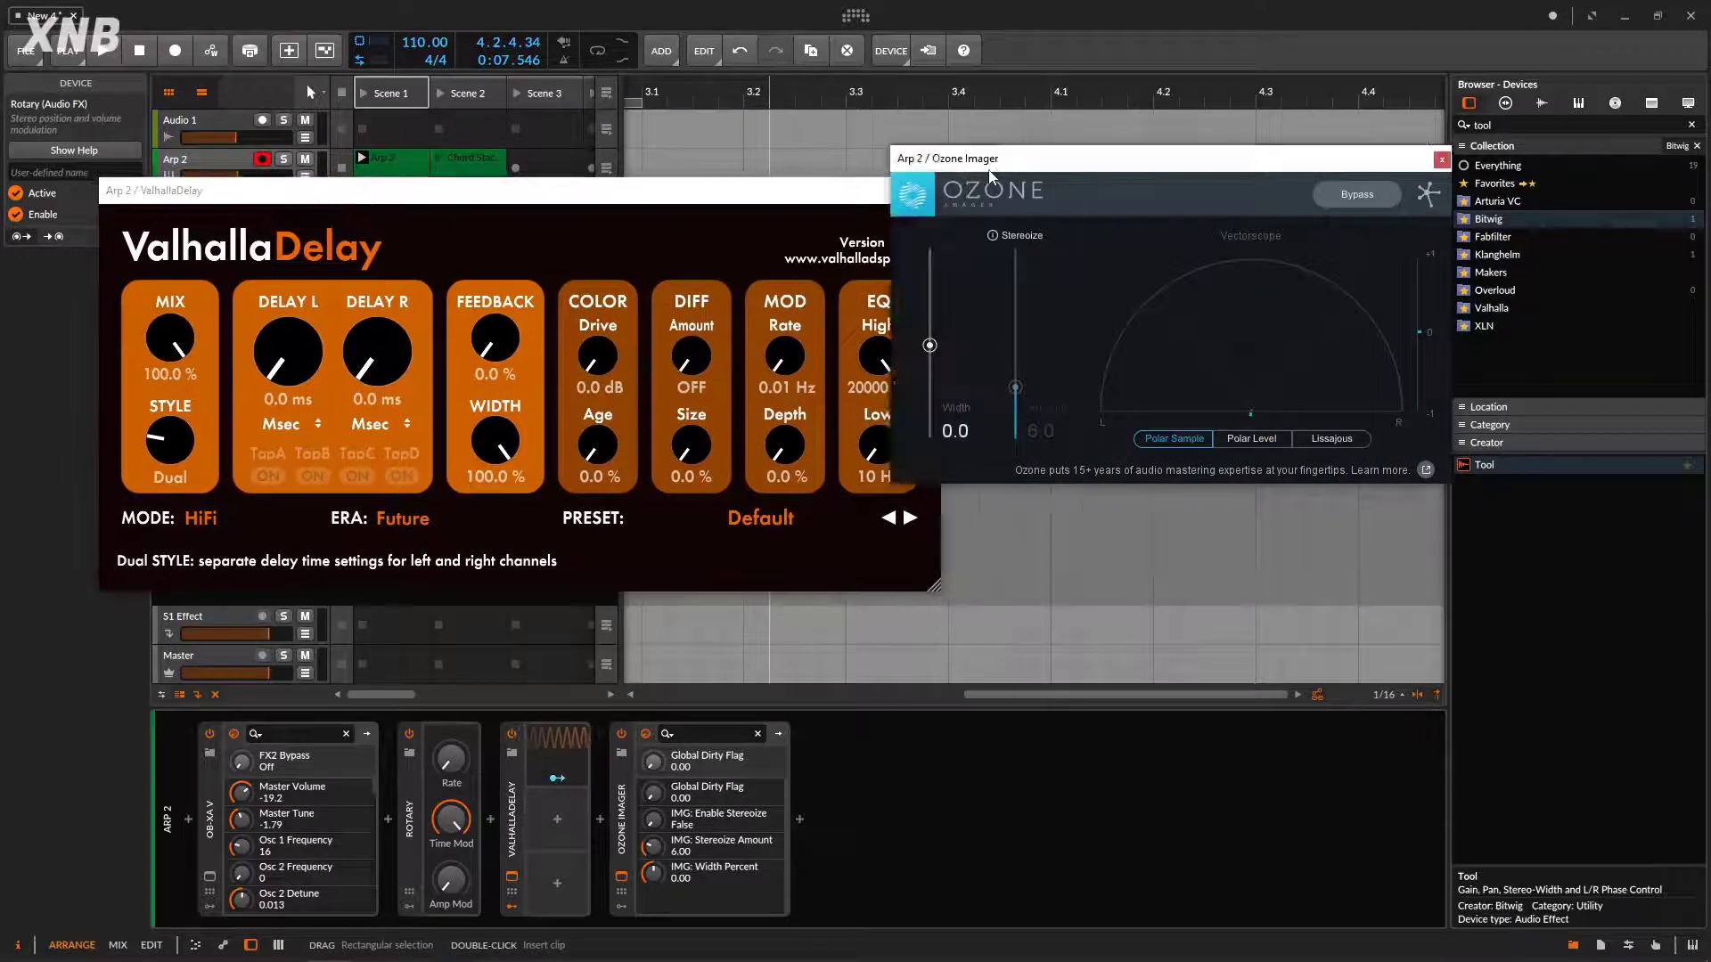
pyautogui.moveTo(994, 170); pyautogui.dragTo(1073, 254)
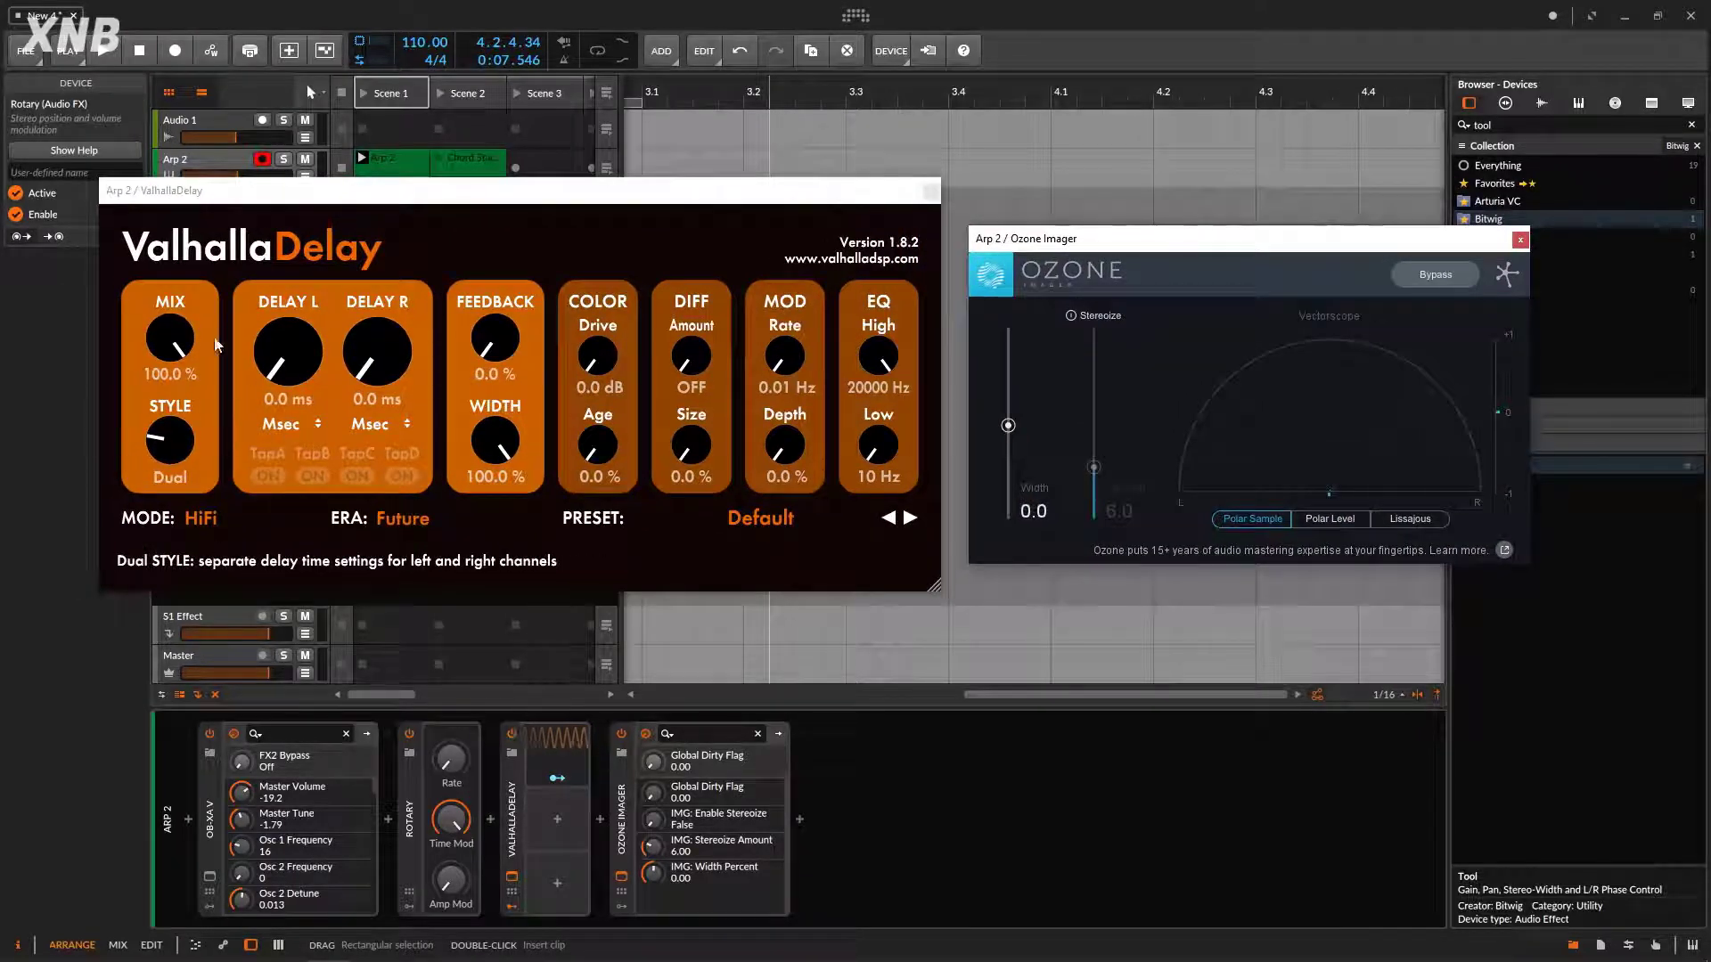
pyautogui.click(174, 343)
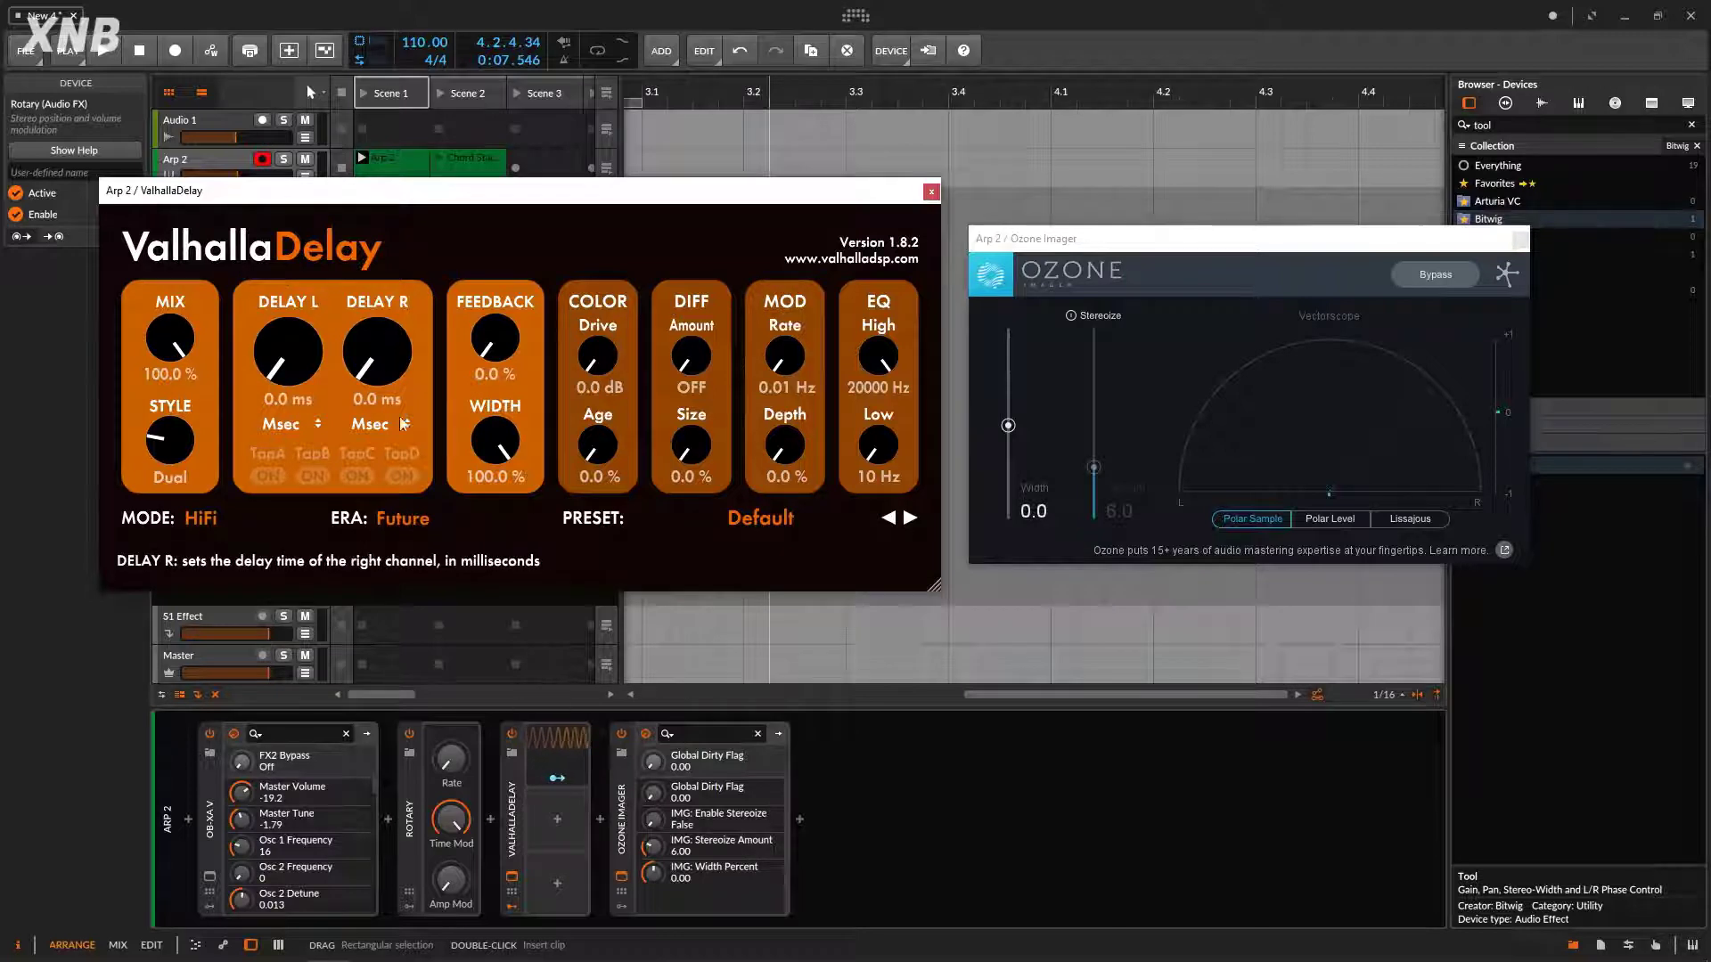
pyautogui.moveTo(507, 196); pyautogui.dragTo(623, 165)
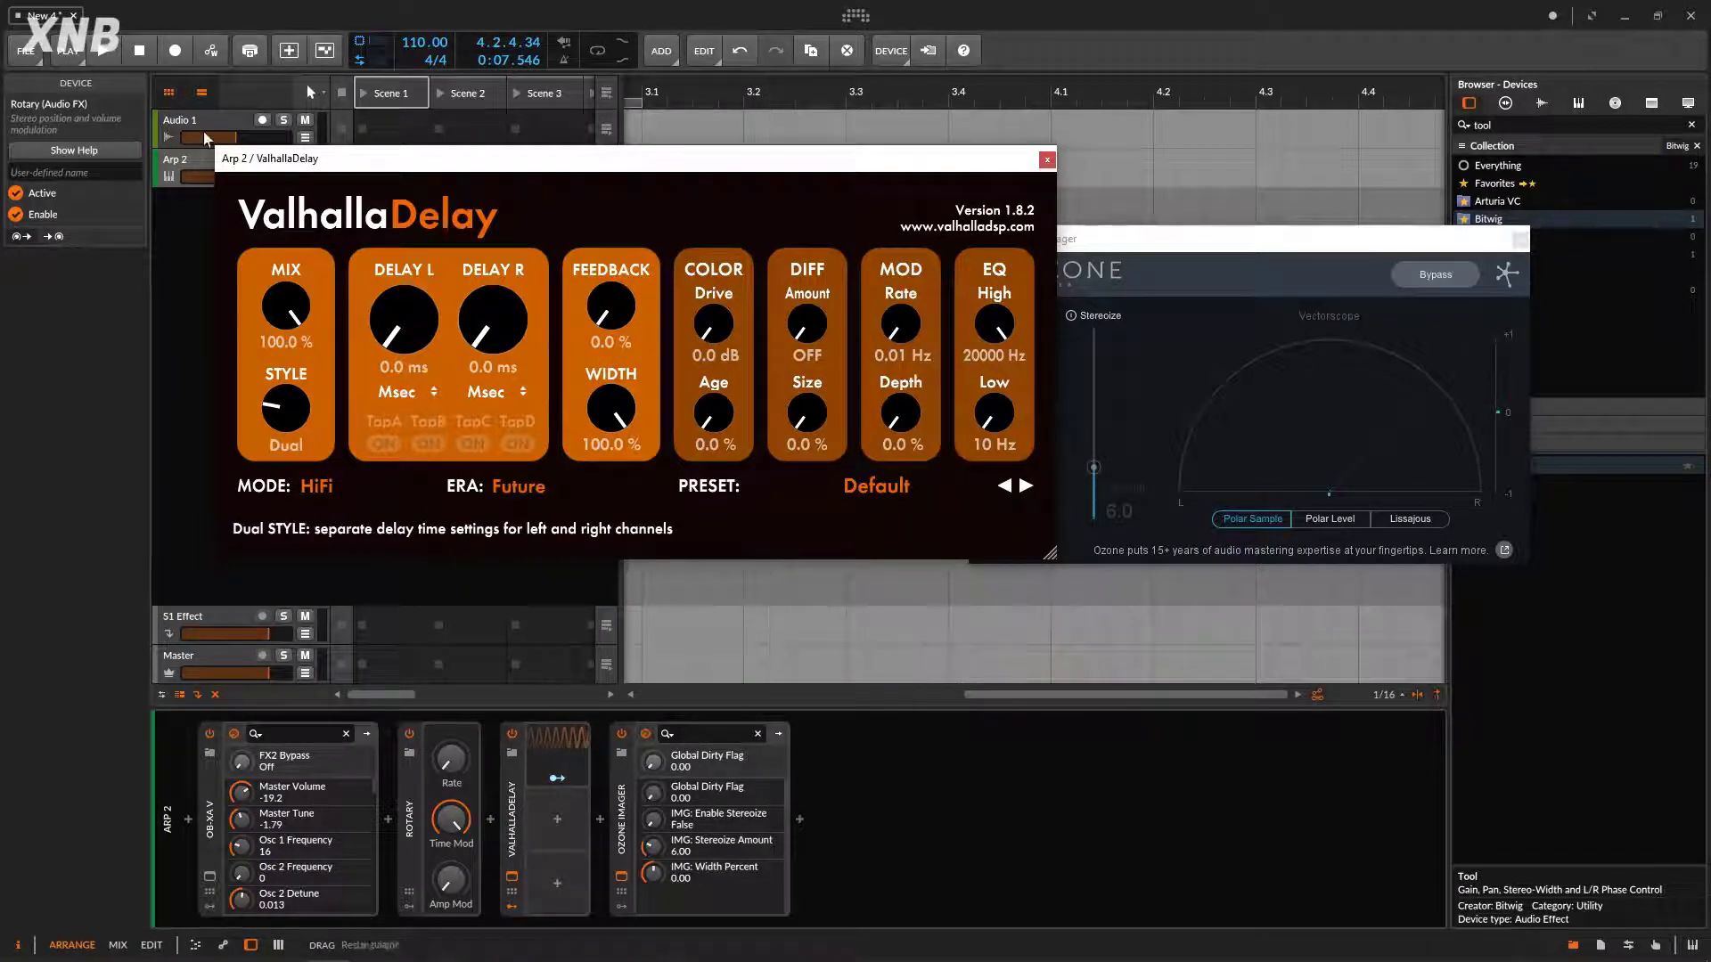
# Step: Launch Scene 1, bypass the Rotary, and set ValhallaDelay's right channel delay to 2 ms
pyautogui.click(365, 92)
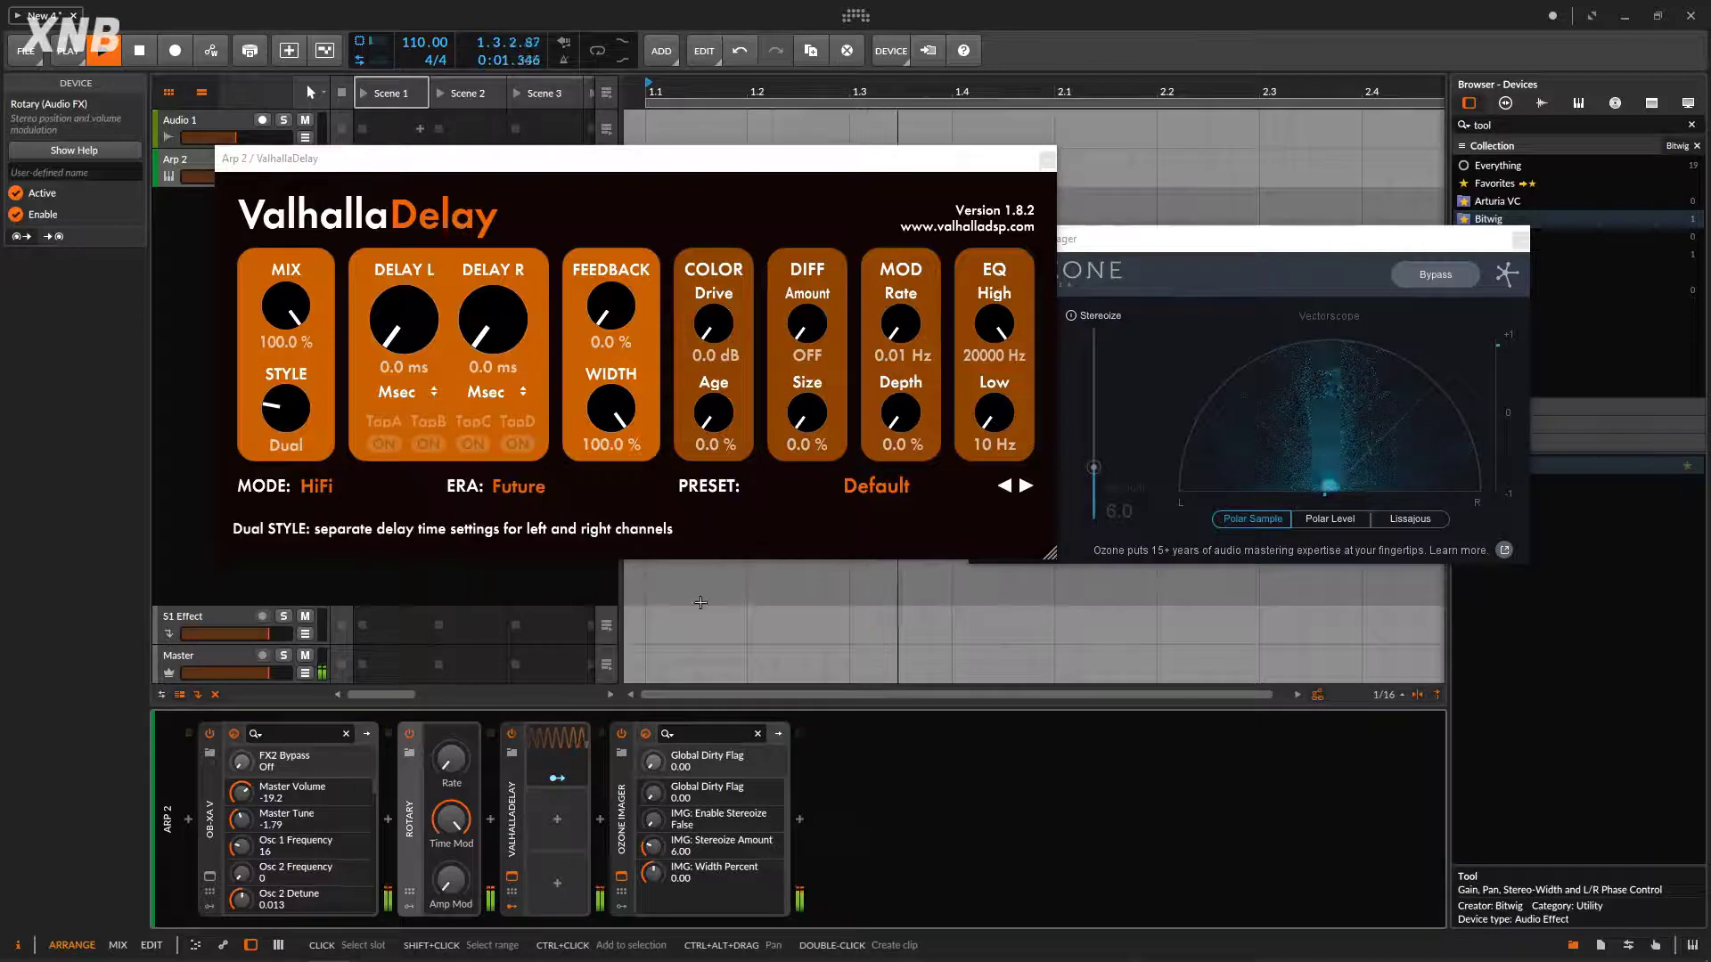
pyautogui.click(409, 733)
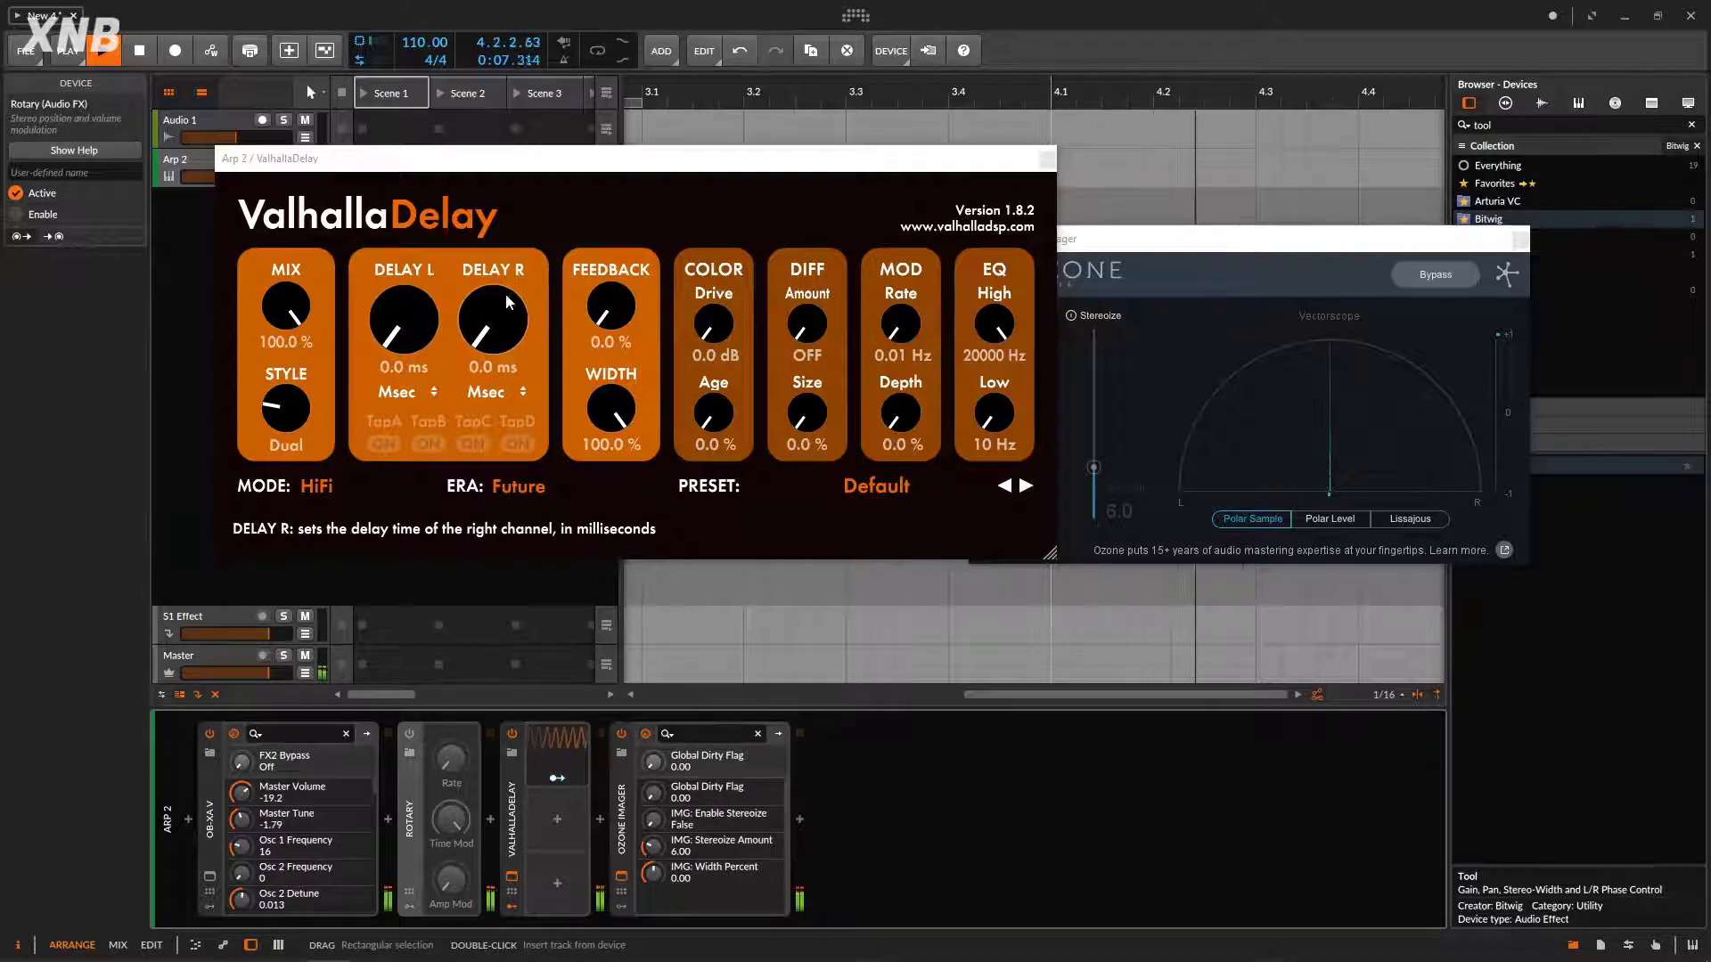
pyautogui.click(490, 332)
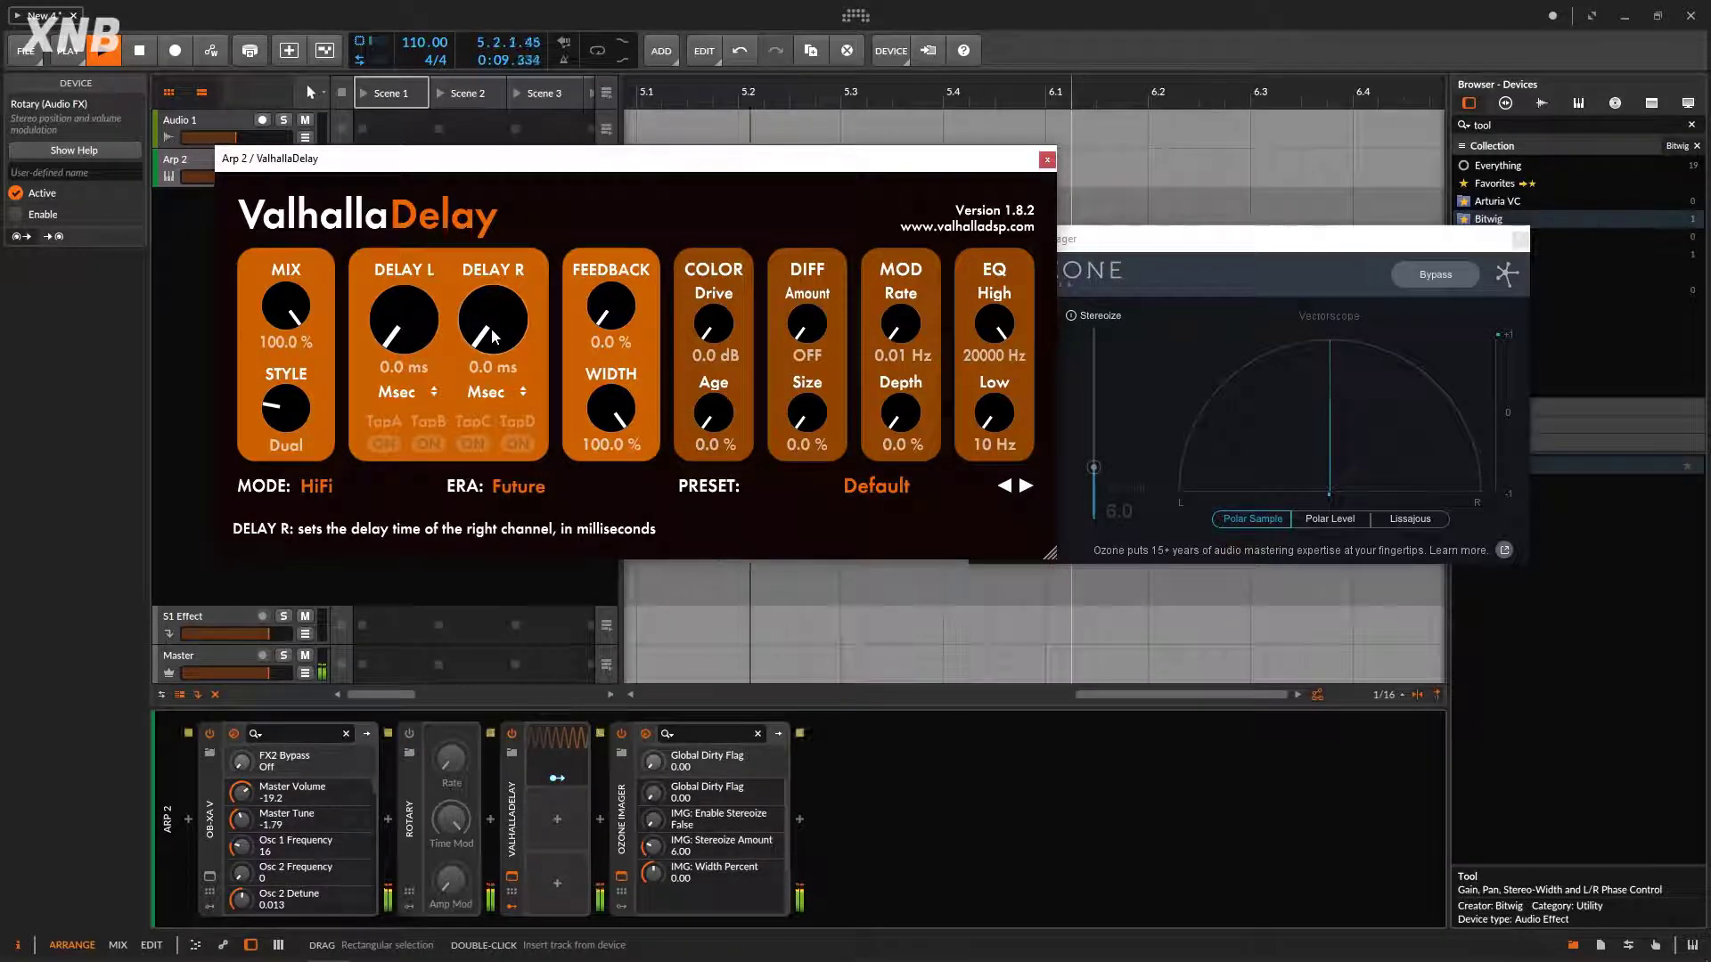
pyautogui.write('2')
pyautogui.press('Return')
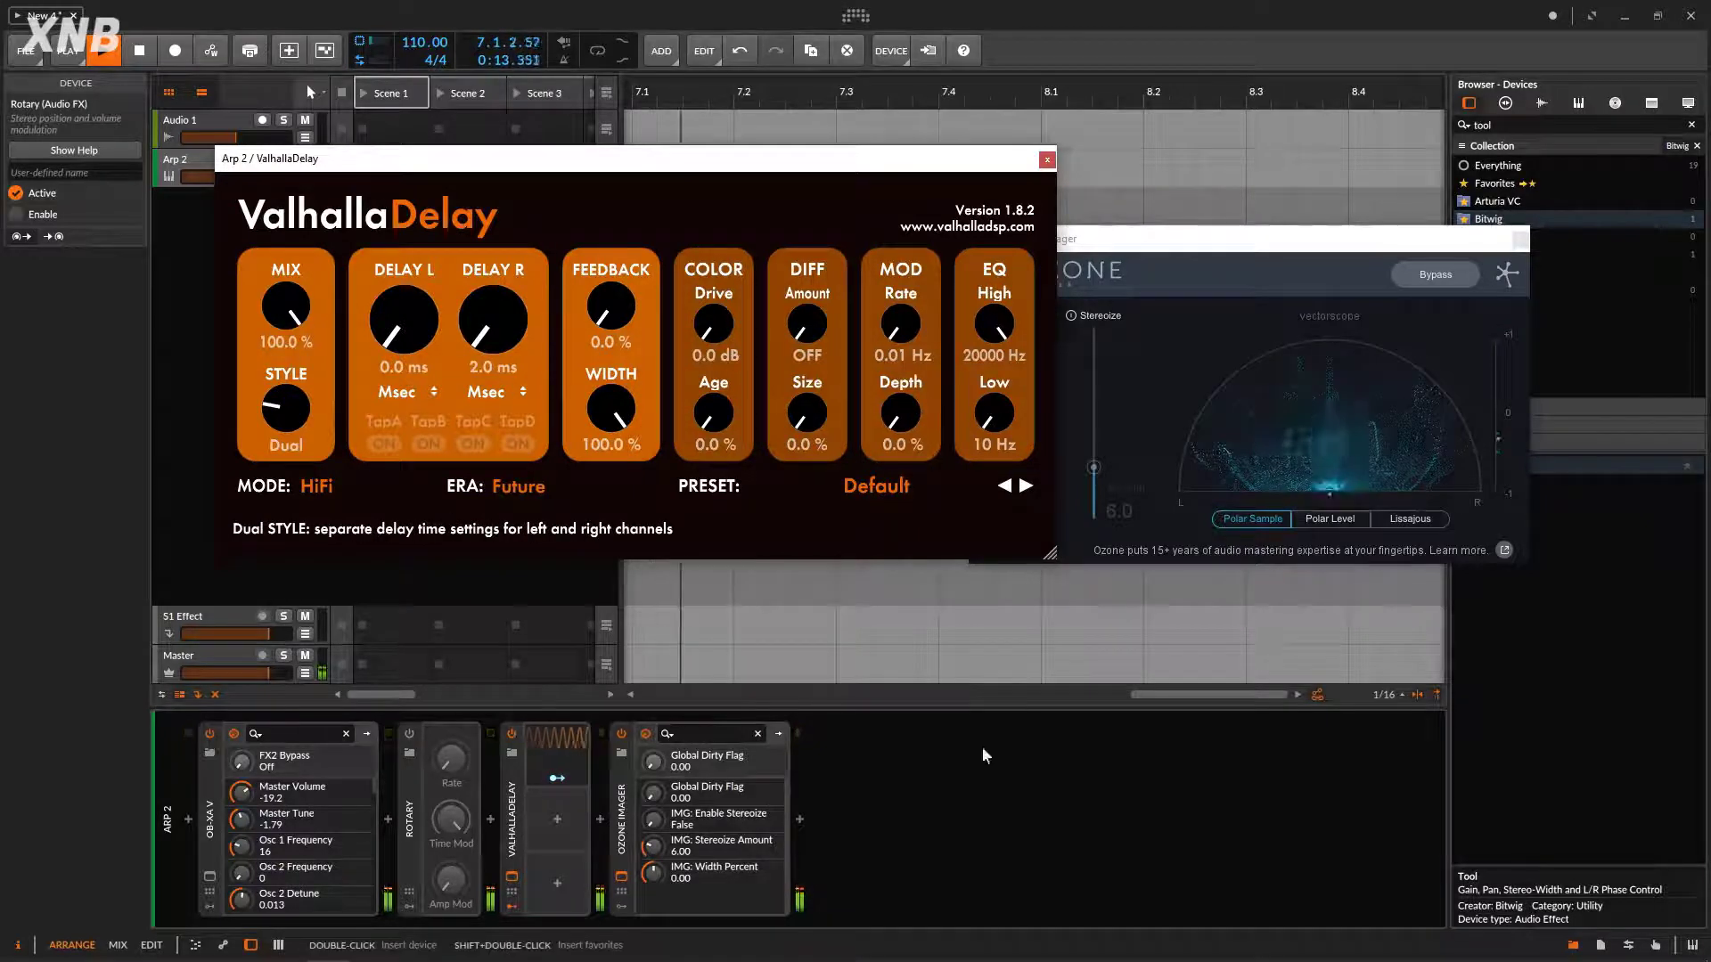
# Step: Compare the Rotary alone with ValhallaDelay alone during playback, leave ValhallaDelay active, and stop playback
pyautogui.click(513, 734)
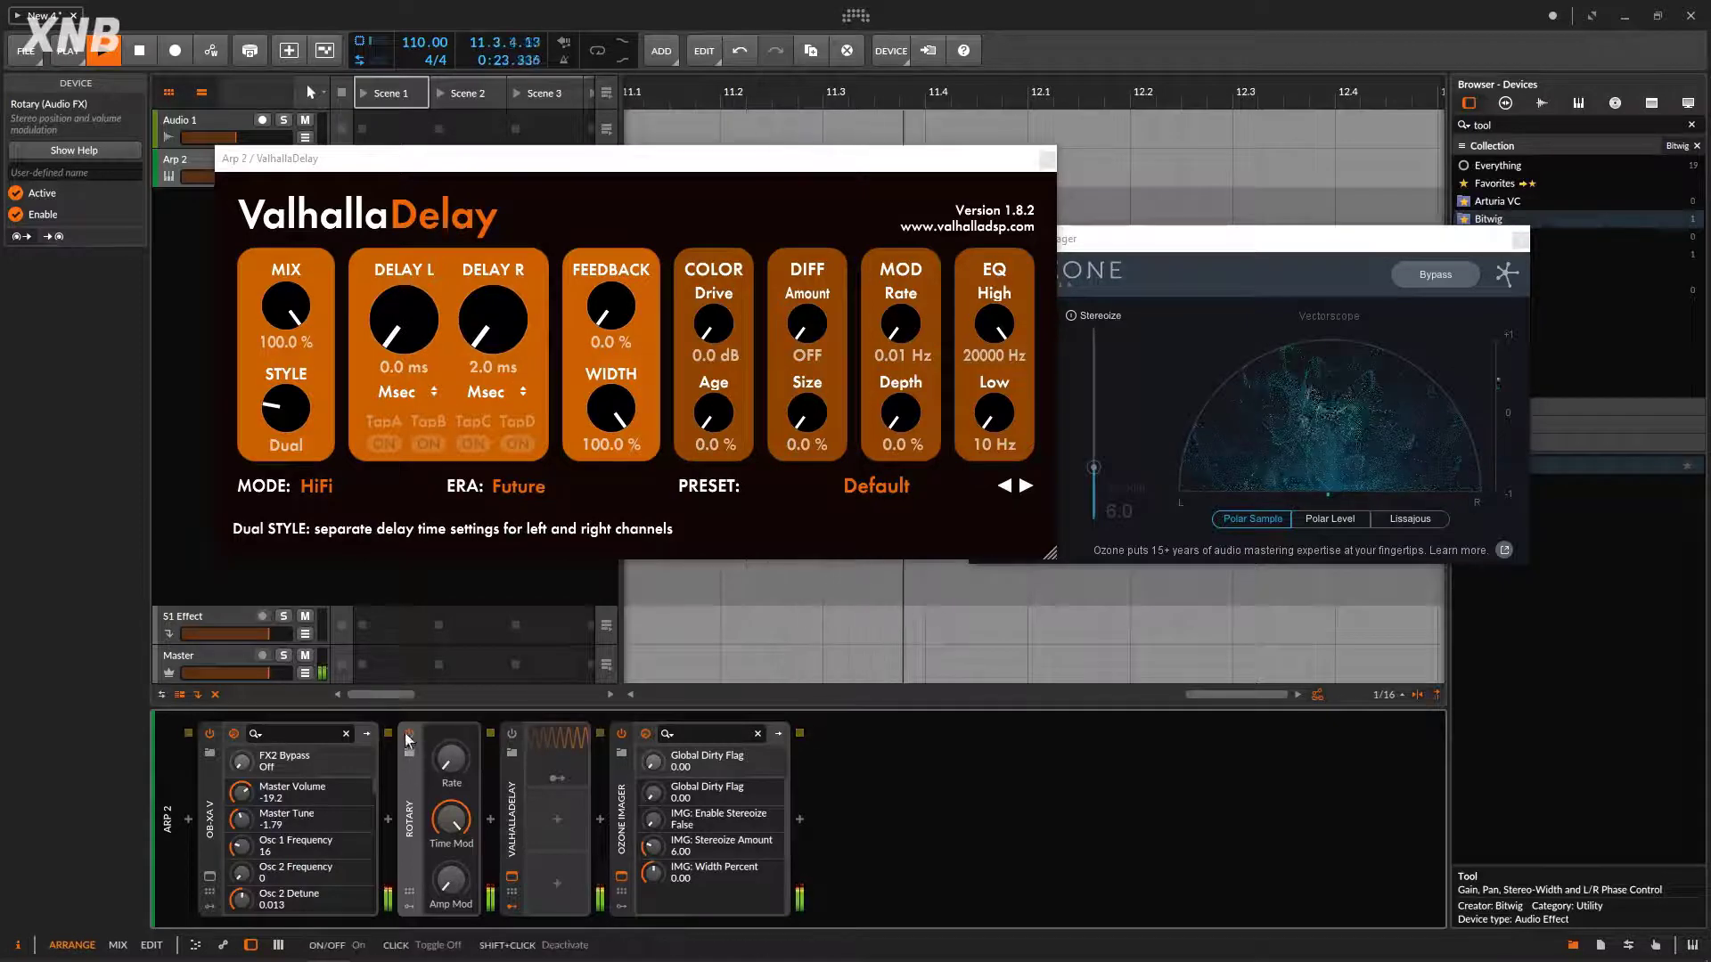
pyautogui.click(513, 736)
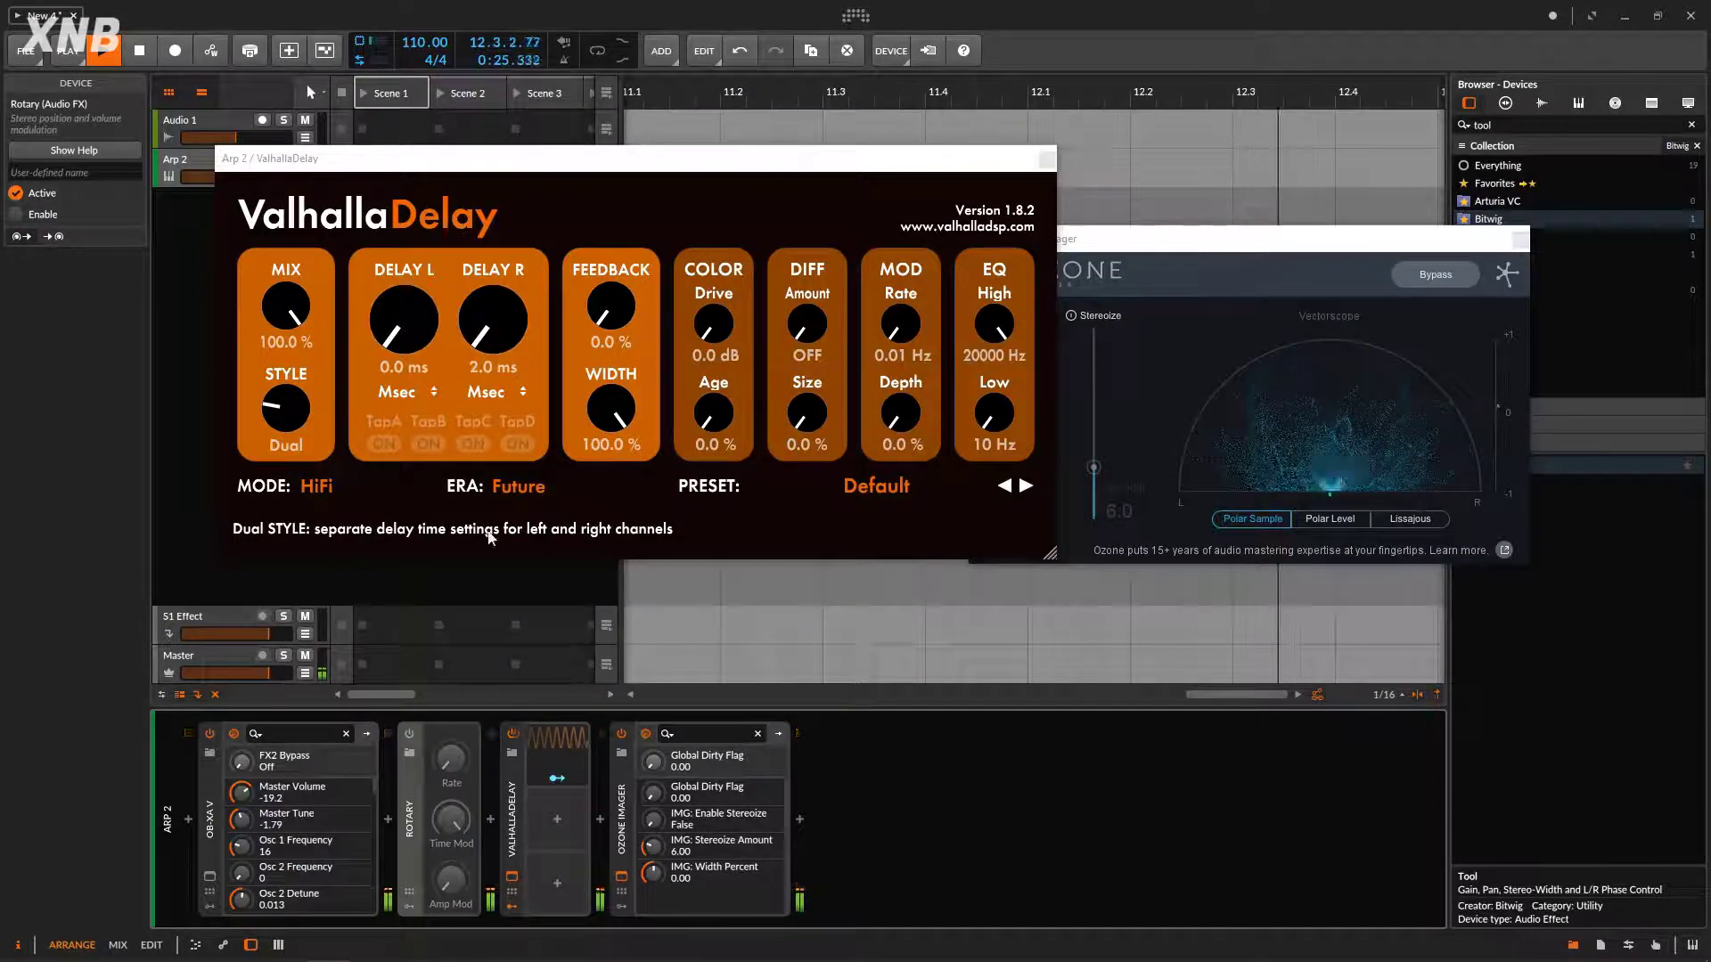
pyautogui.click(139, 50)
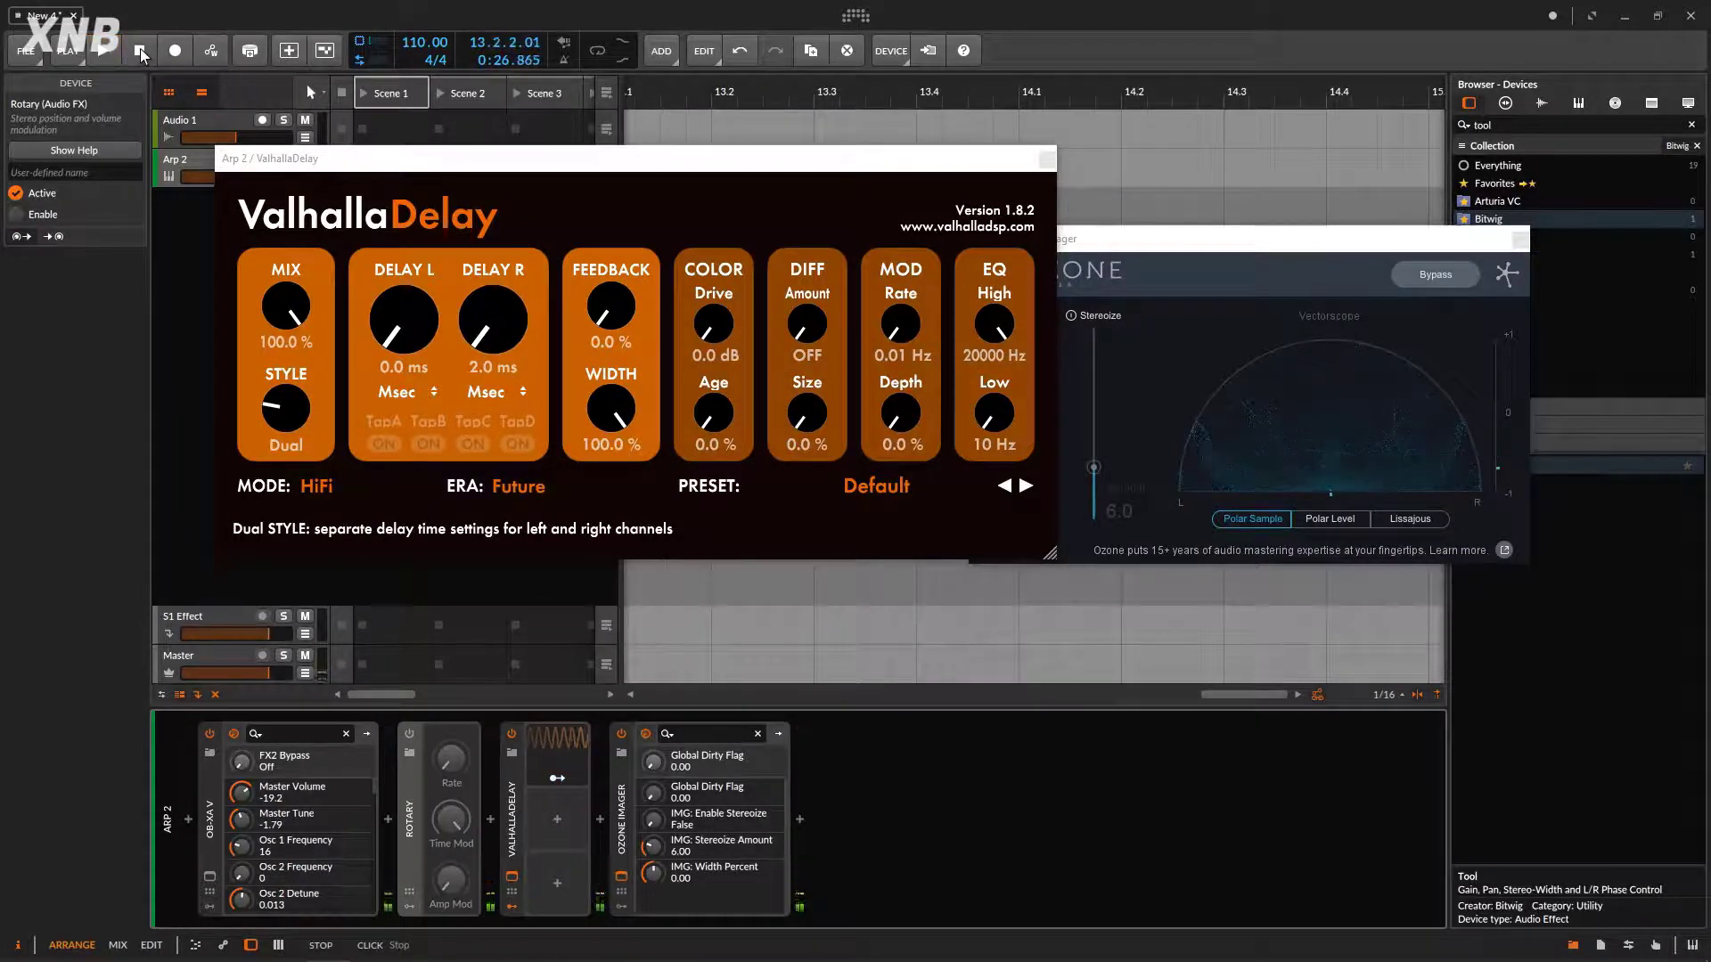
# Step: Re-enable the Rotary, bypass ValhallaDelay, and close the ValhallaDelay window
pyautogui.click(410, 736)
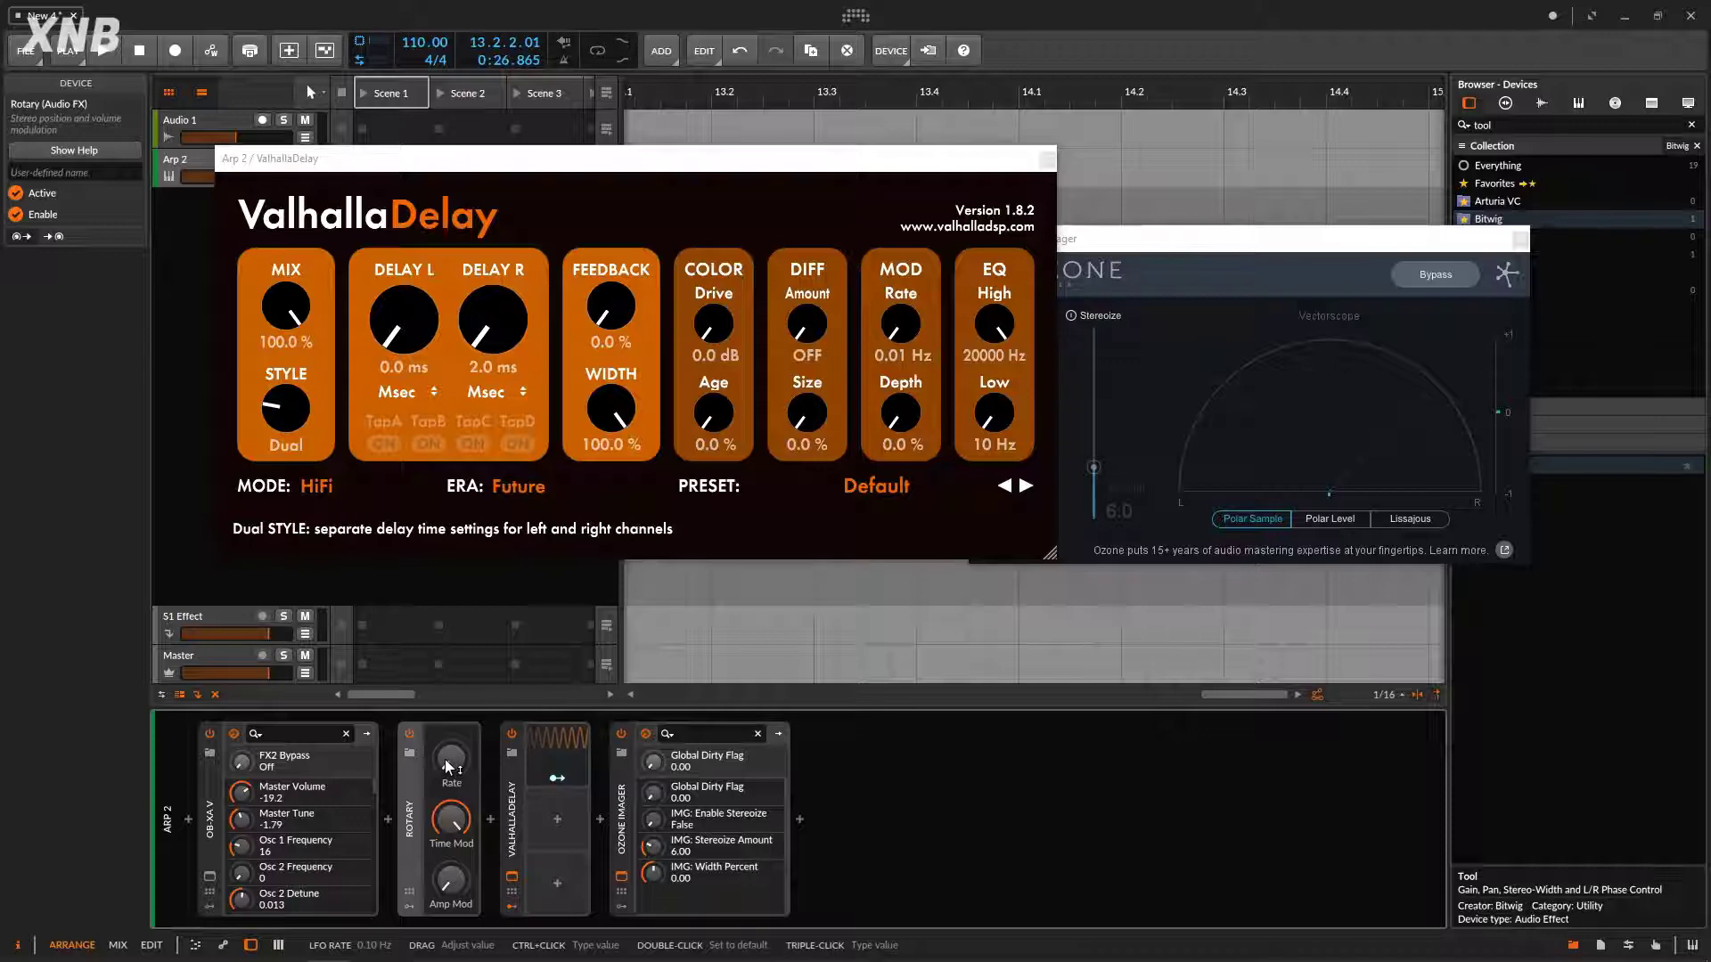
pyautogui.click(512, 738)
pyautogui.click(1046, 159)
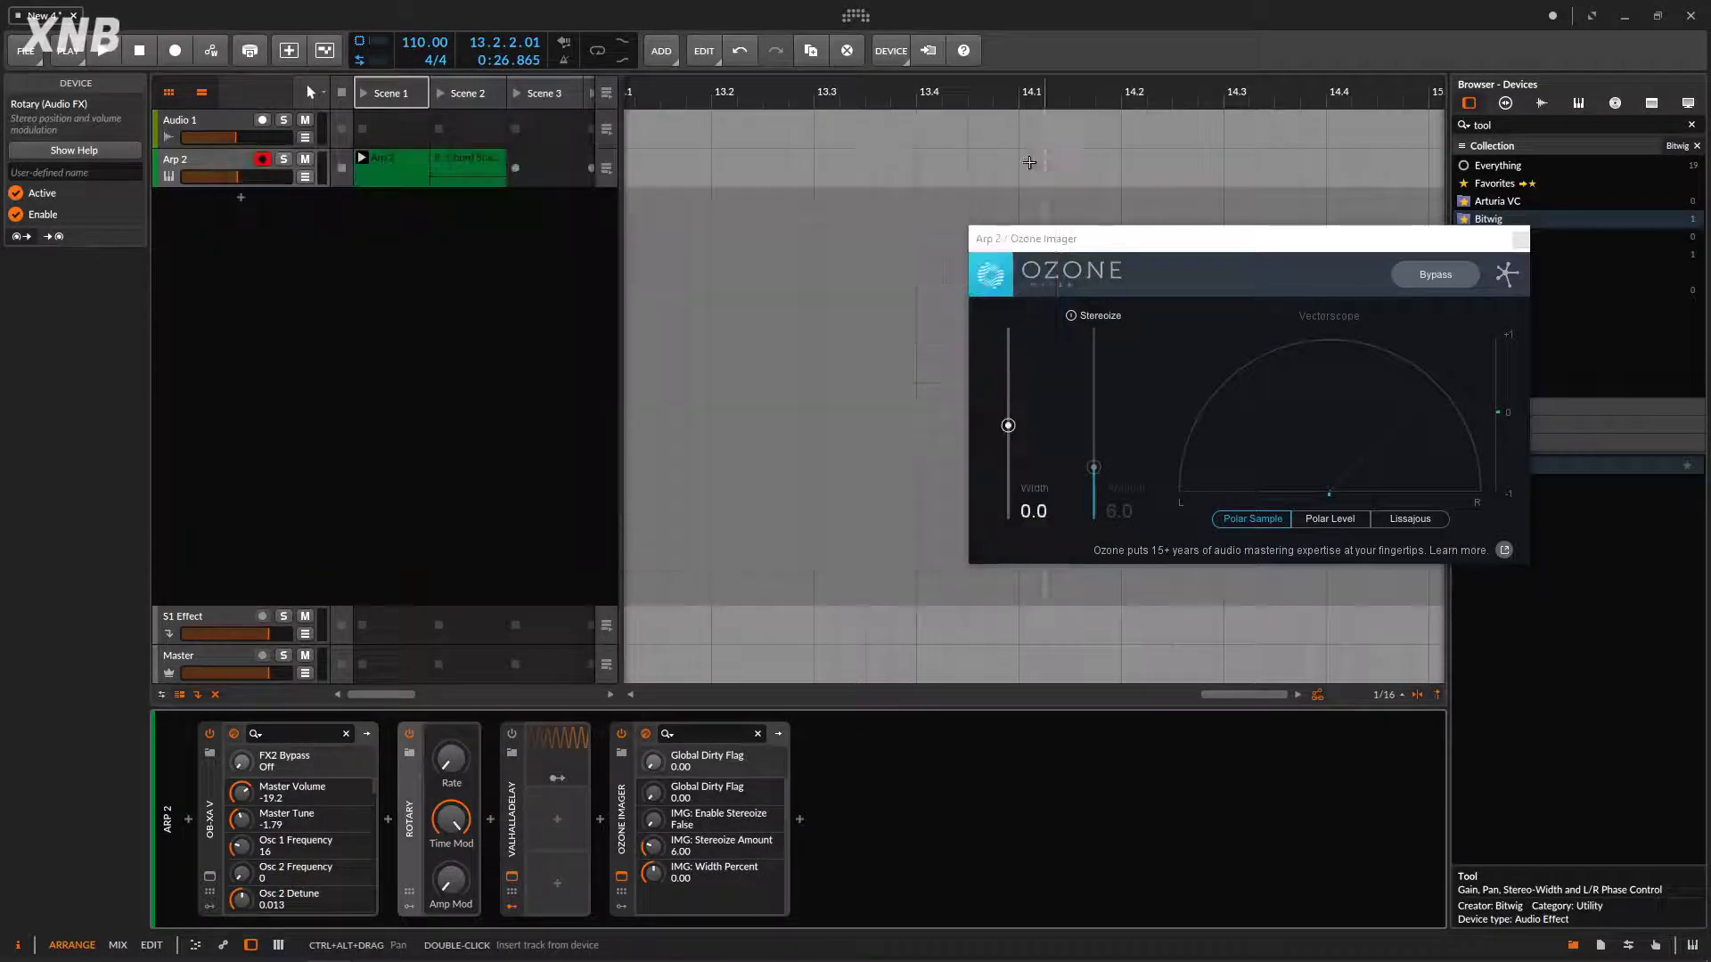
# Step: Launch Scene 1, raise the Rotary's rate to 8.32 Hz and its Amp Mod, and reduce the rate to 1.00 Hz
pyautogui.click(364, 93)
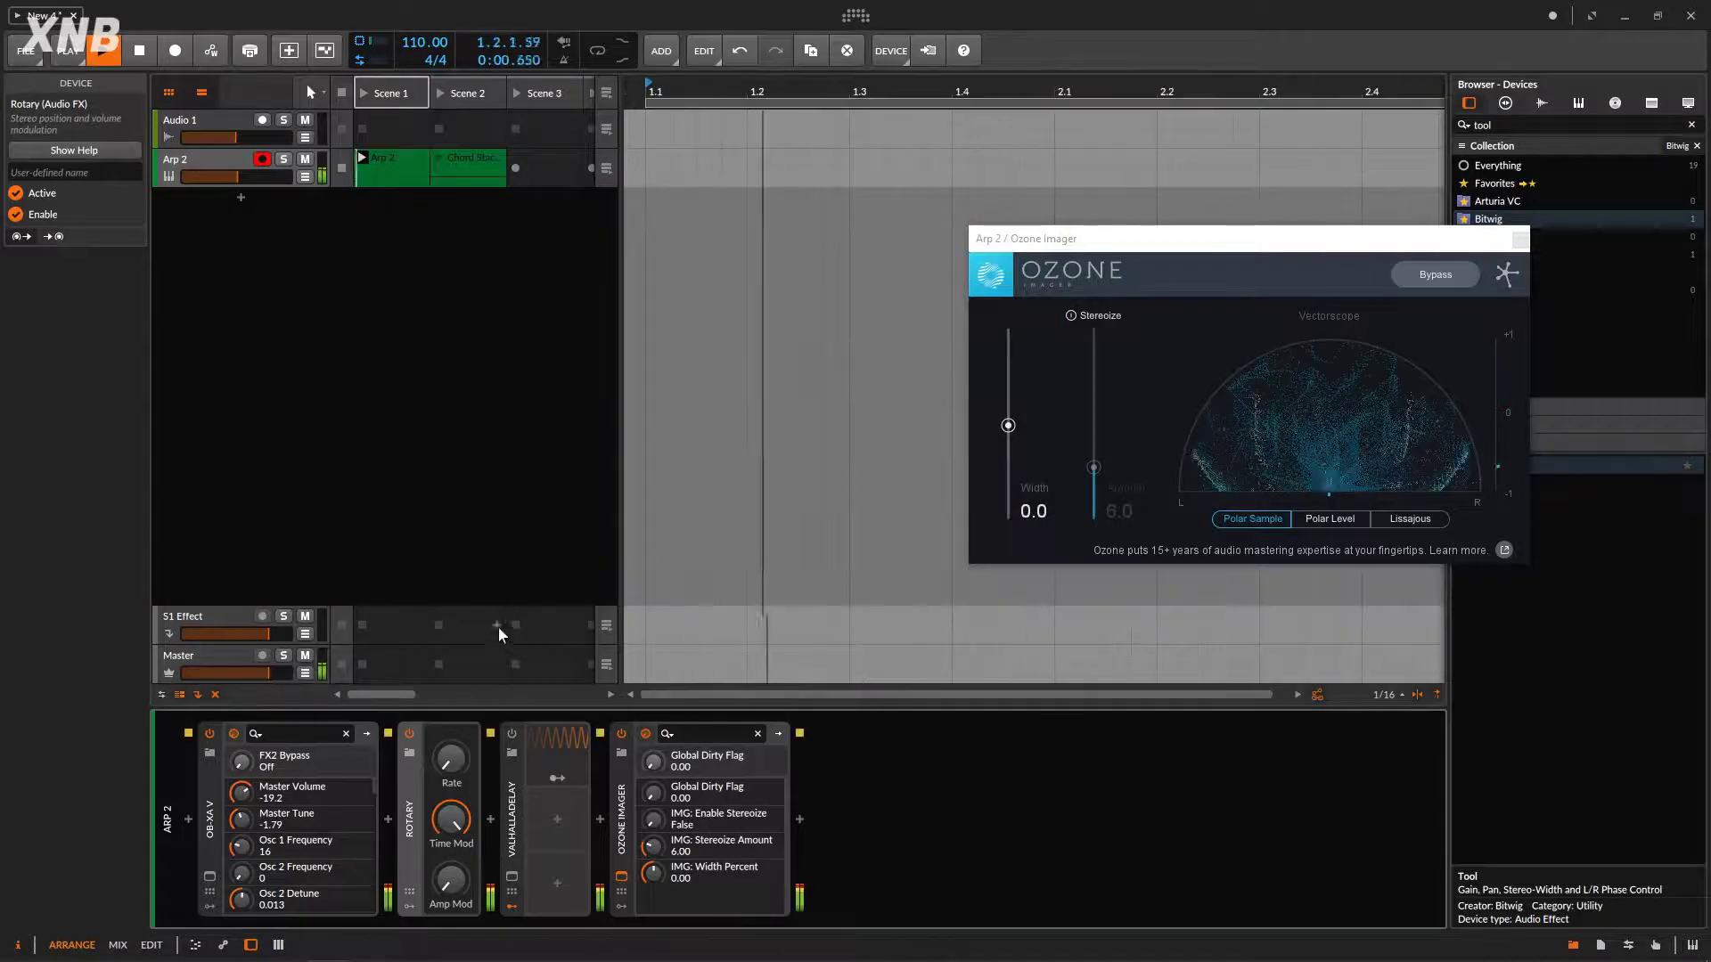
pyautogui.moveTo(451, 758); pyautogui.dragTo(450, 644)
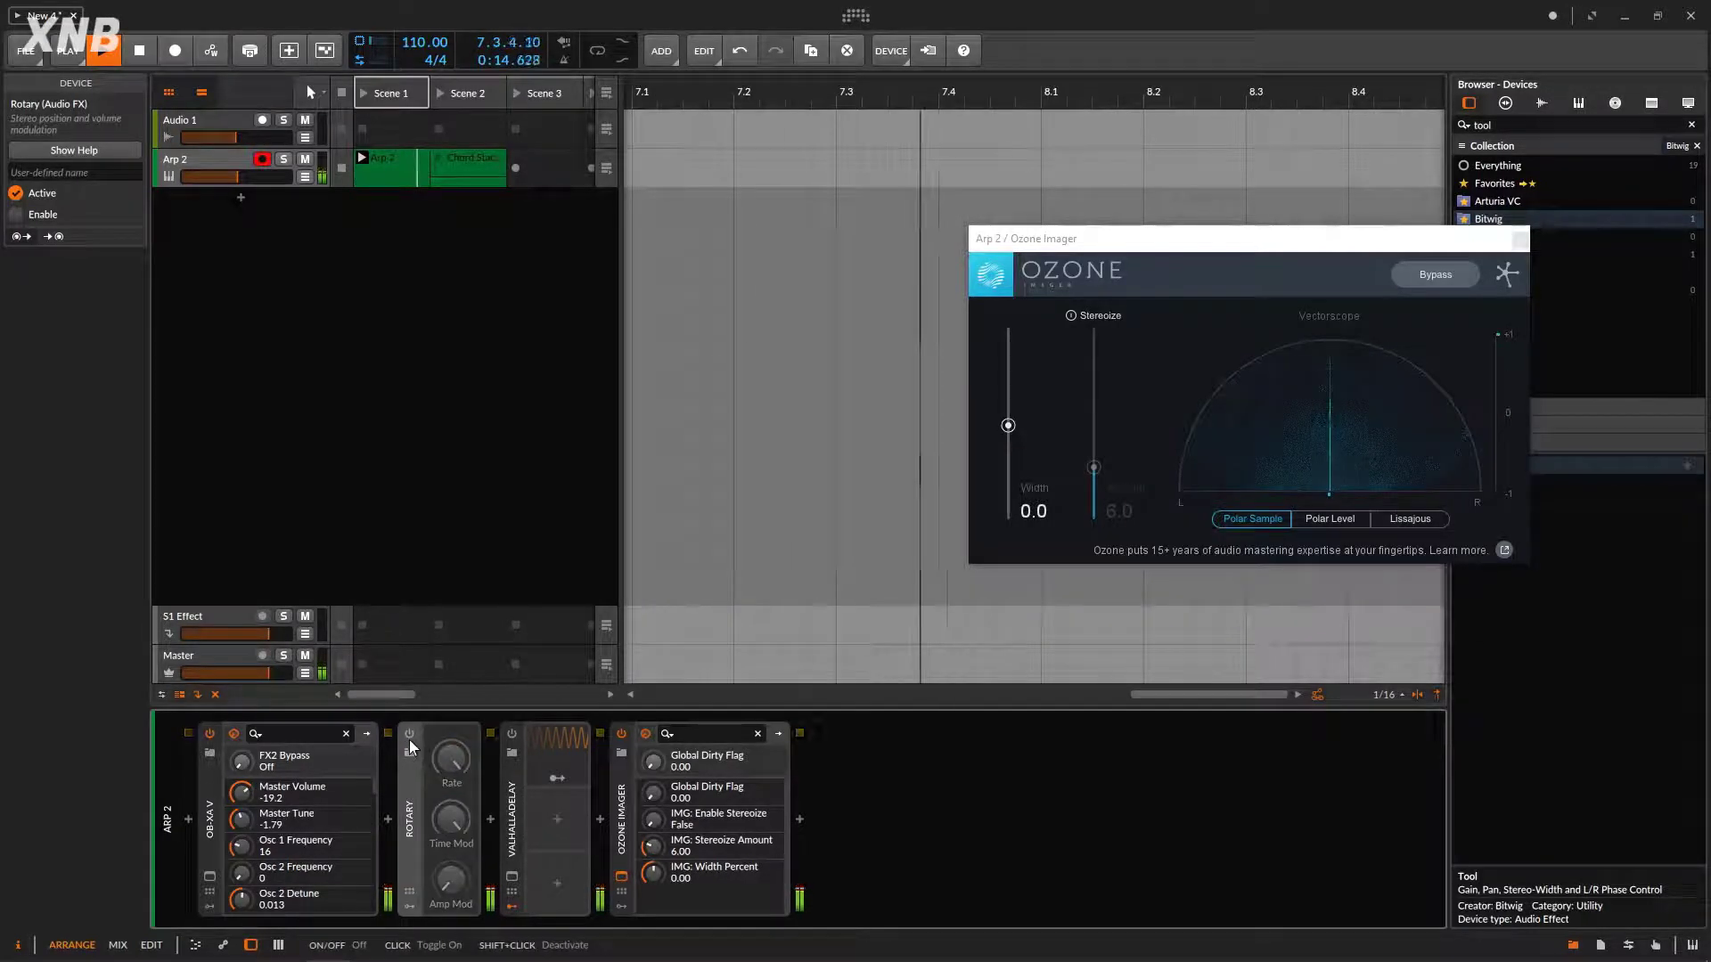
pyautogui.moveTo(451, 881); pyautogui.dragTo(451, 734)
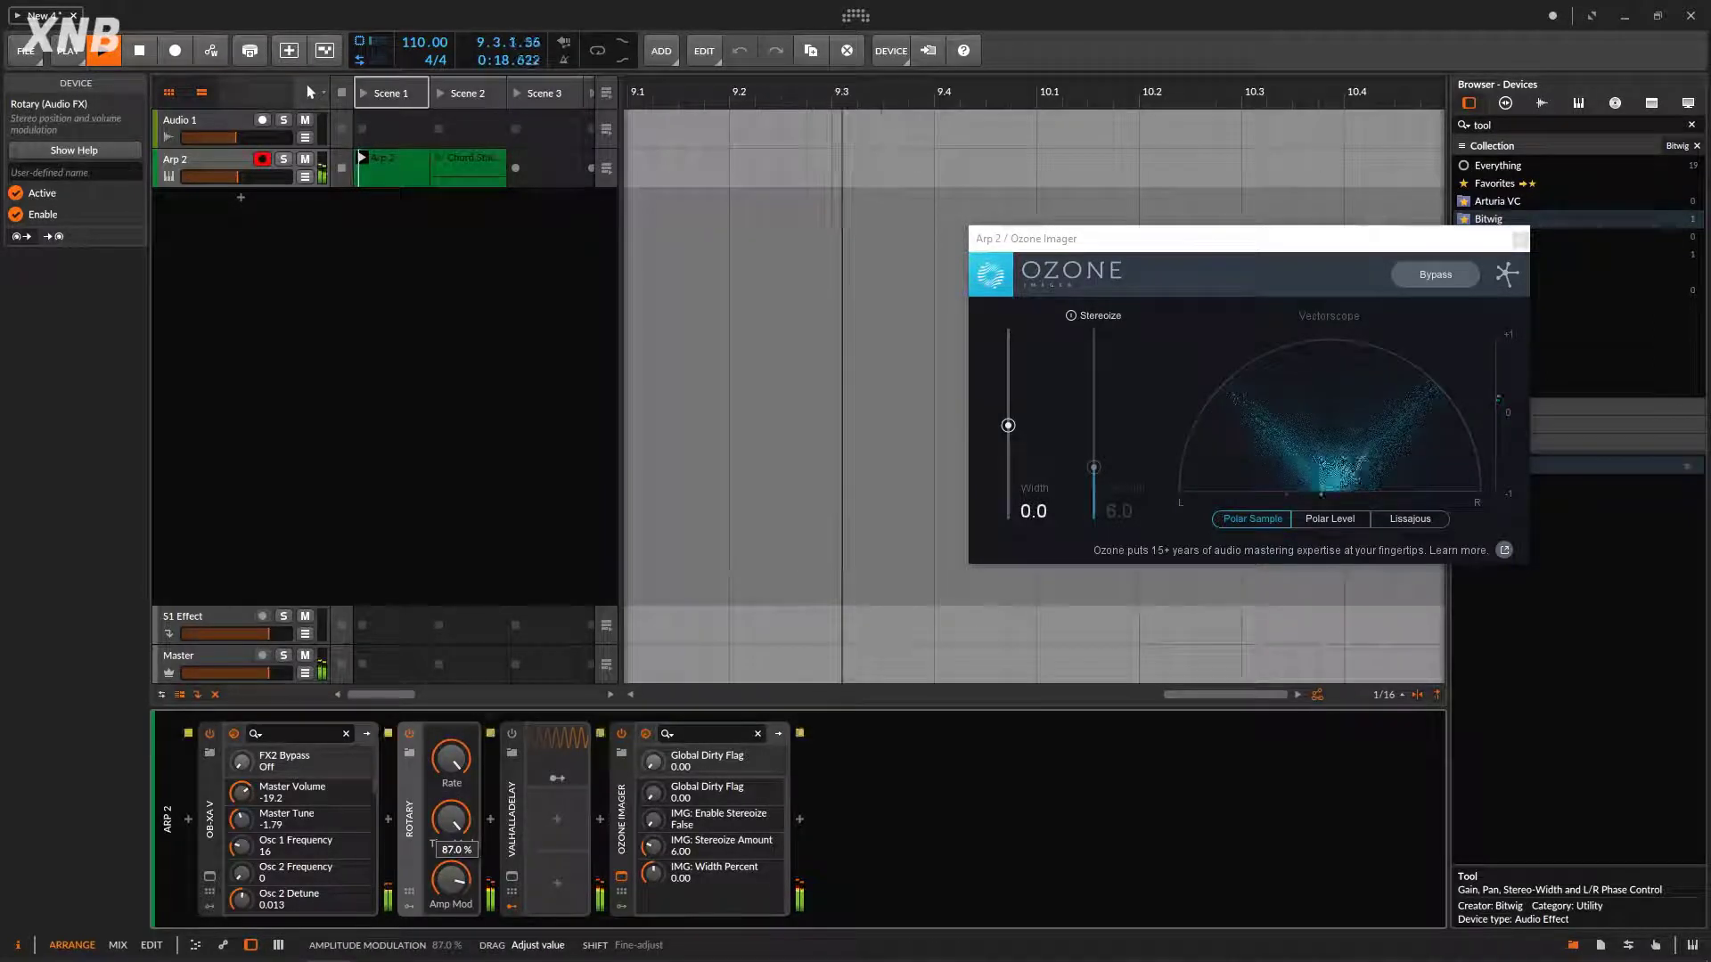
pyautogui.moveTo(450, 861)
pyautogui.mouseDown()
pyautogui.moveTo(450, 843)
pyautogui.moveTo(450, 879)
pyautogui.mouseUp()
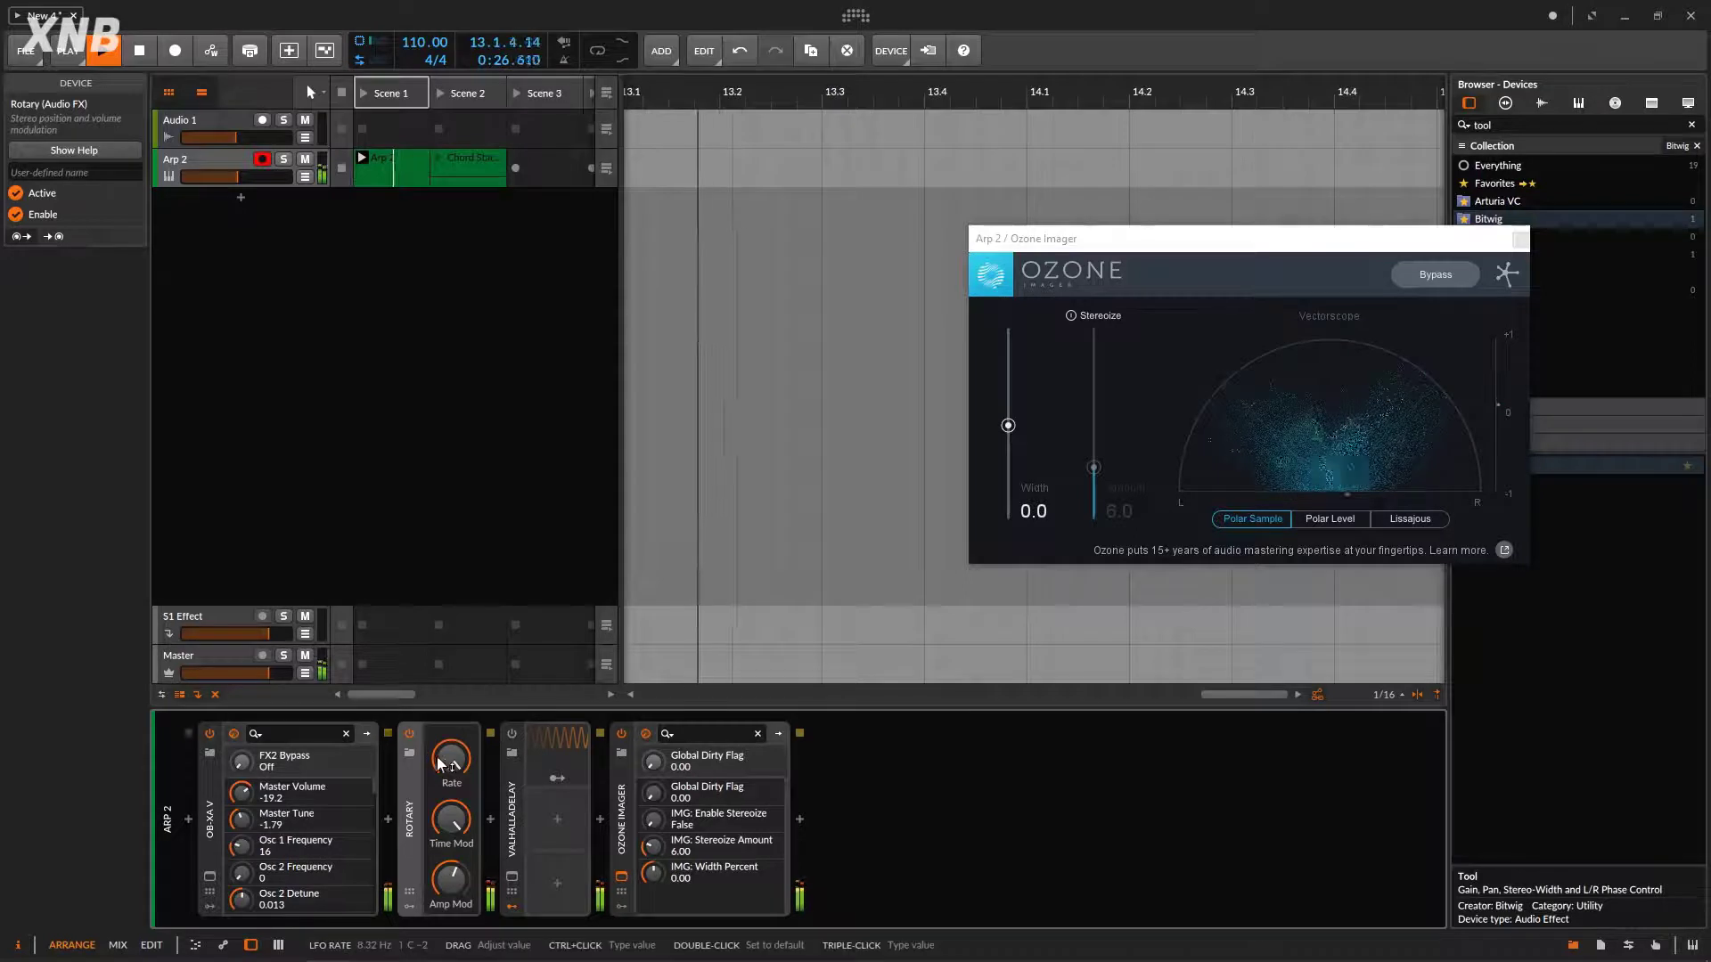
pyautogui.moveTo(451, 762); pyautogui.dragTo(451, 758)
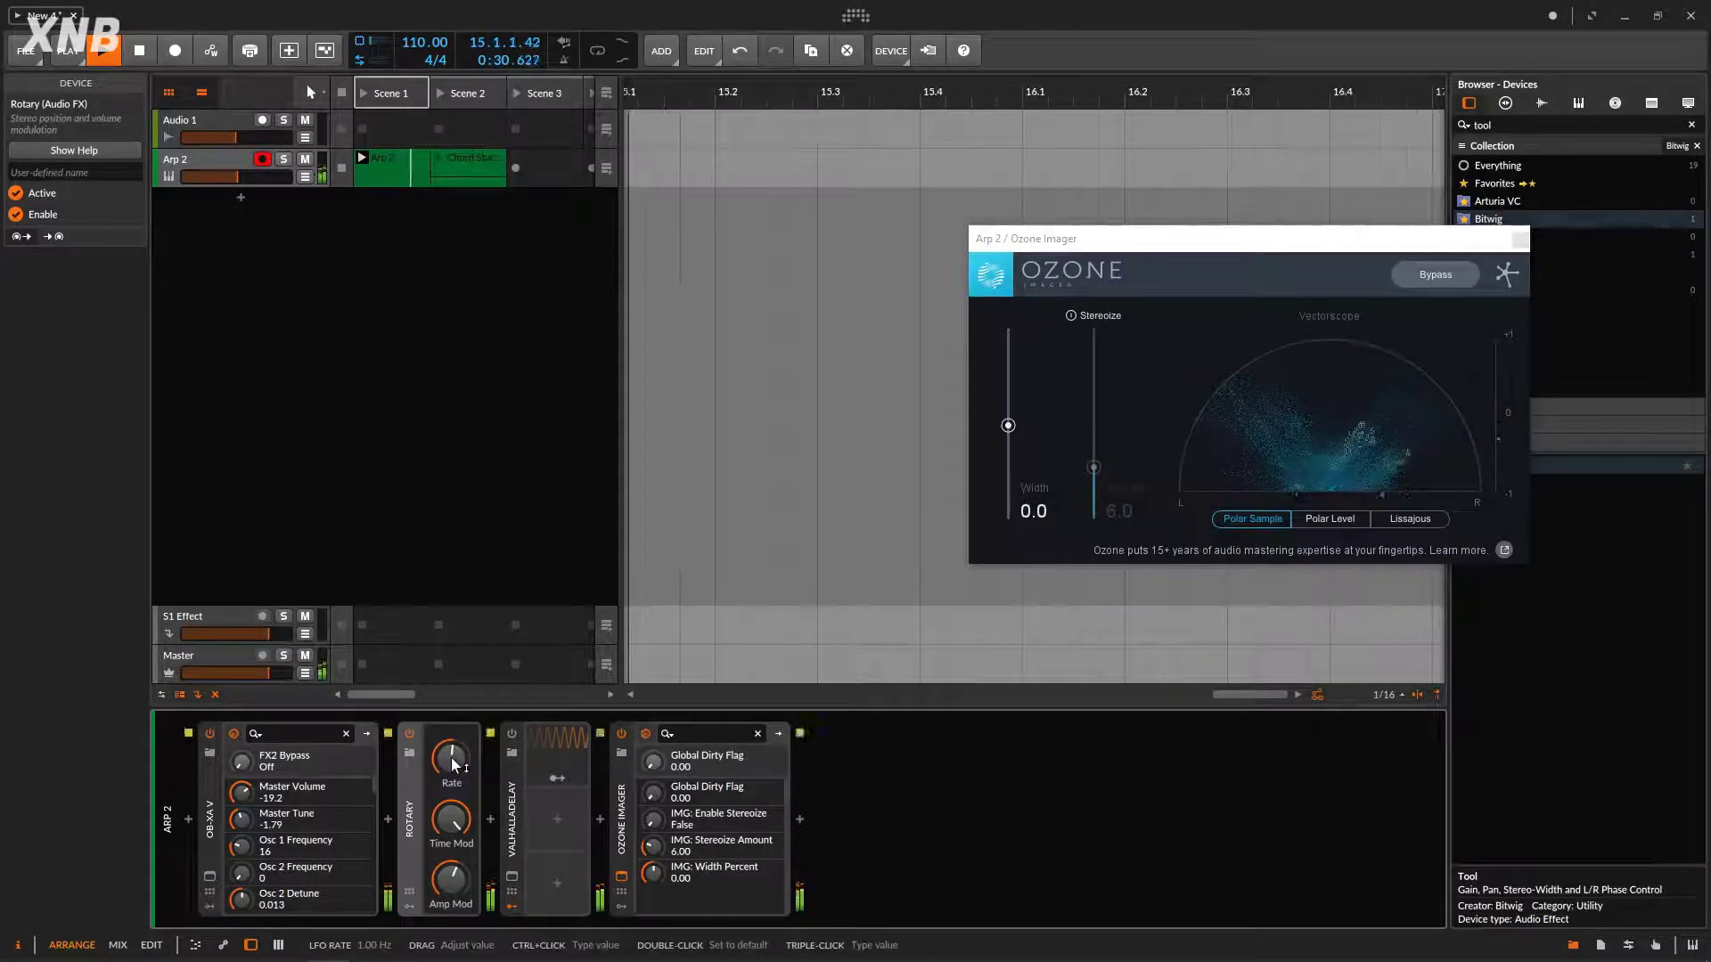
# Step: Compare the sound with the Rotary bypassed and enabled, and replay it with Rate at maximum and Amp Mod at minimum
pyautogui.click(409, 734)
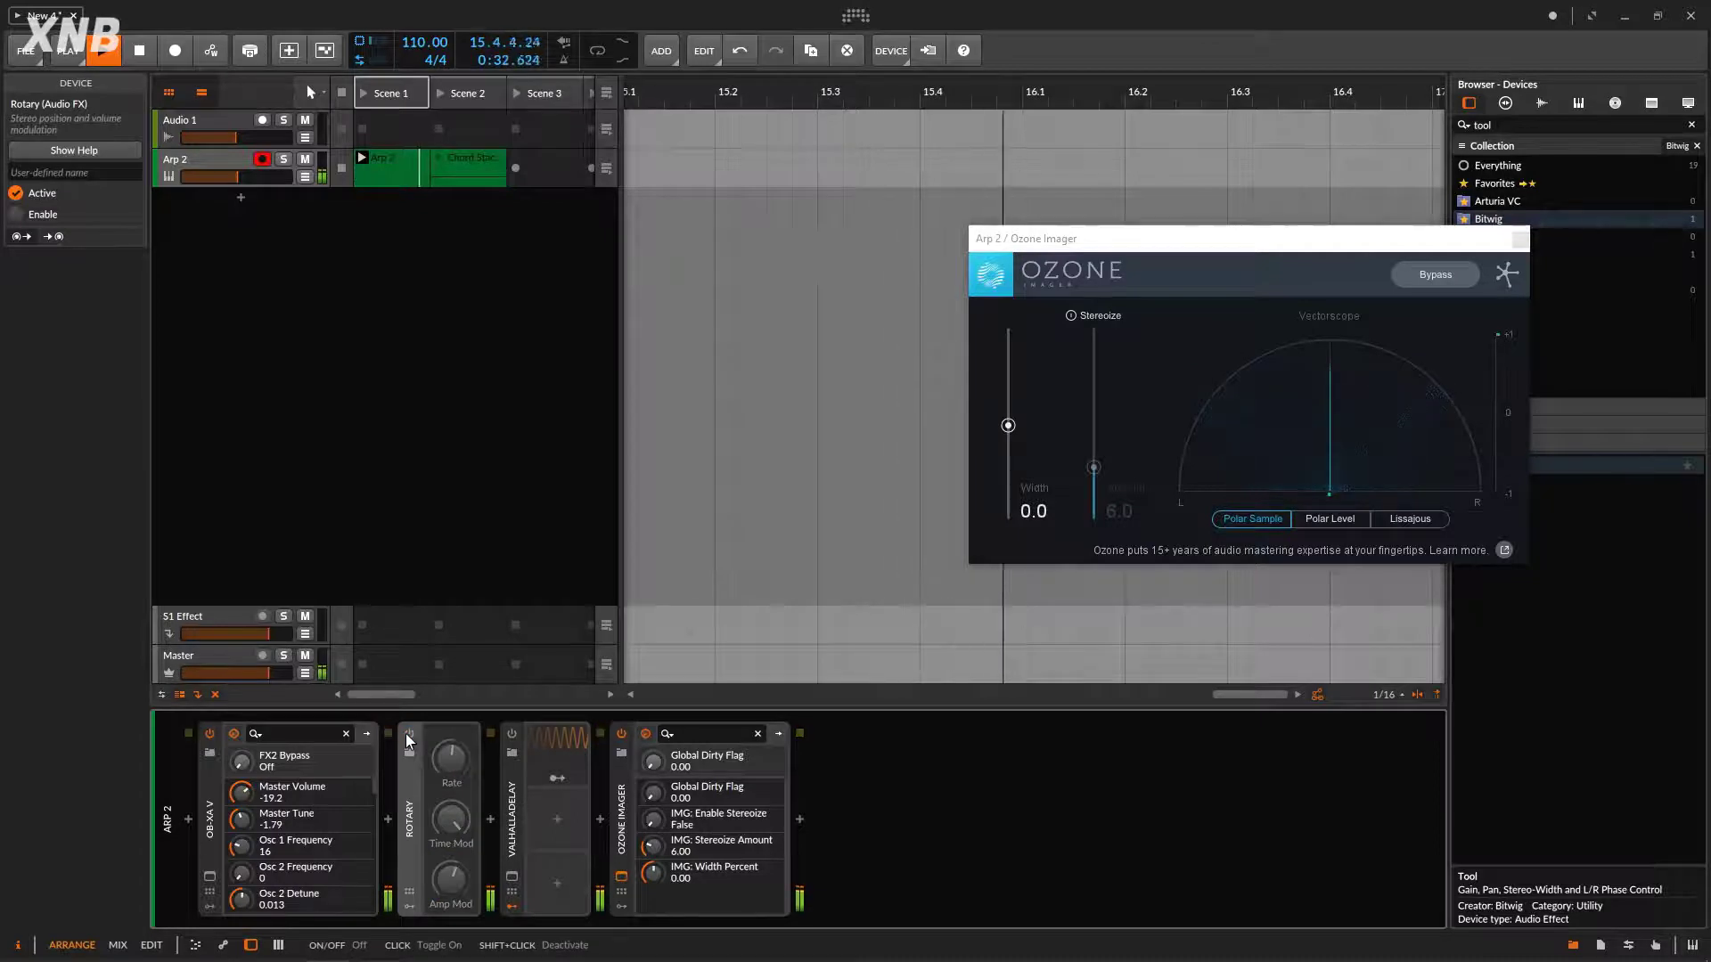
pyautogui.click(409, 733)
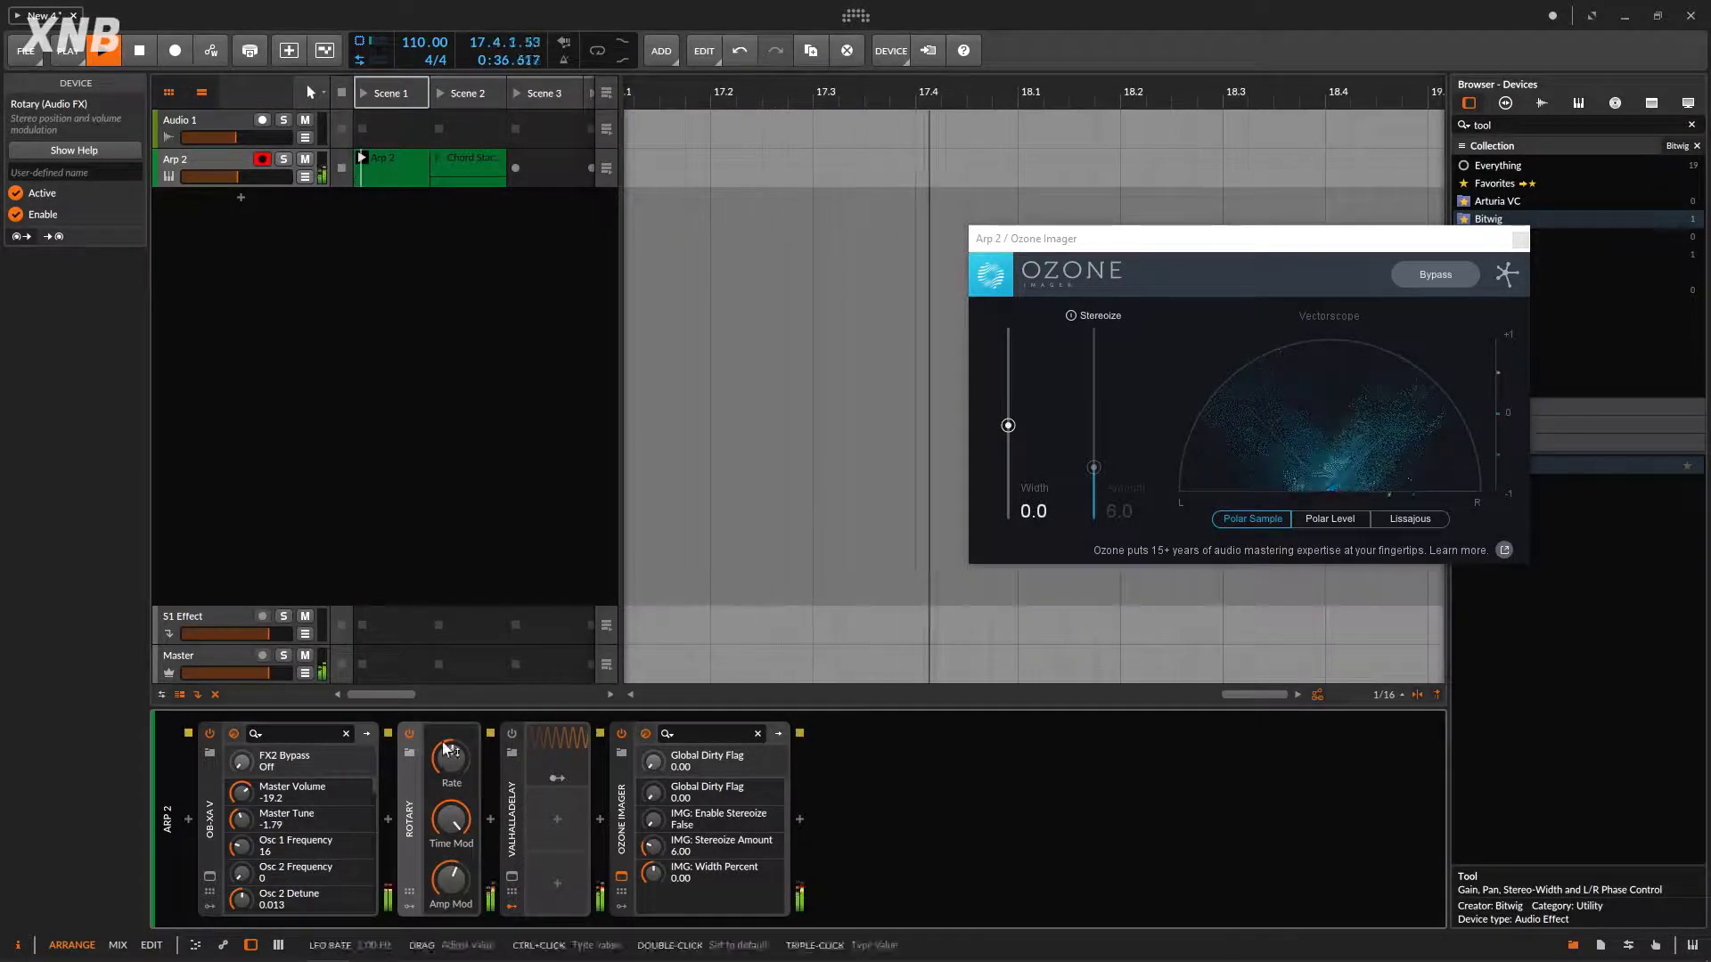
pyautogui.press('space')
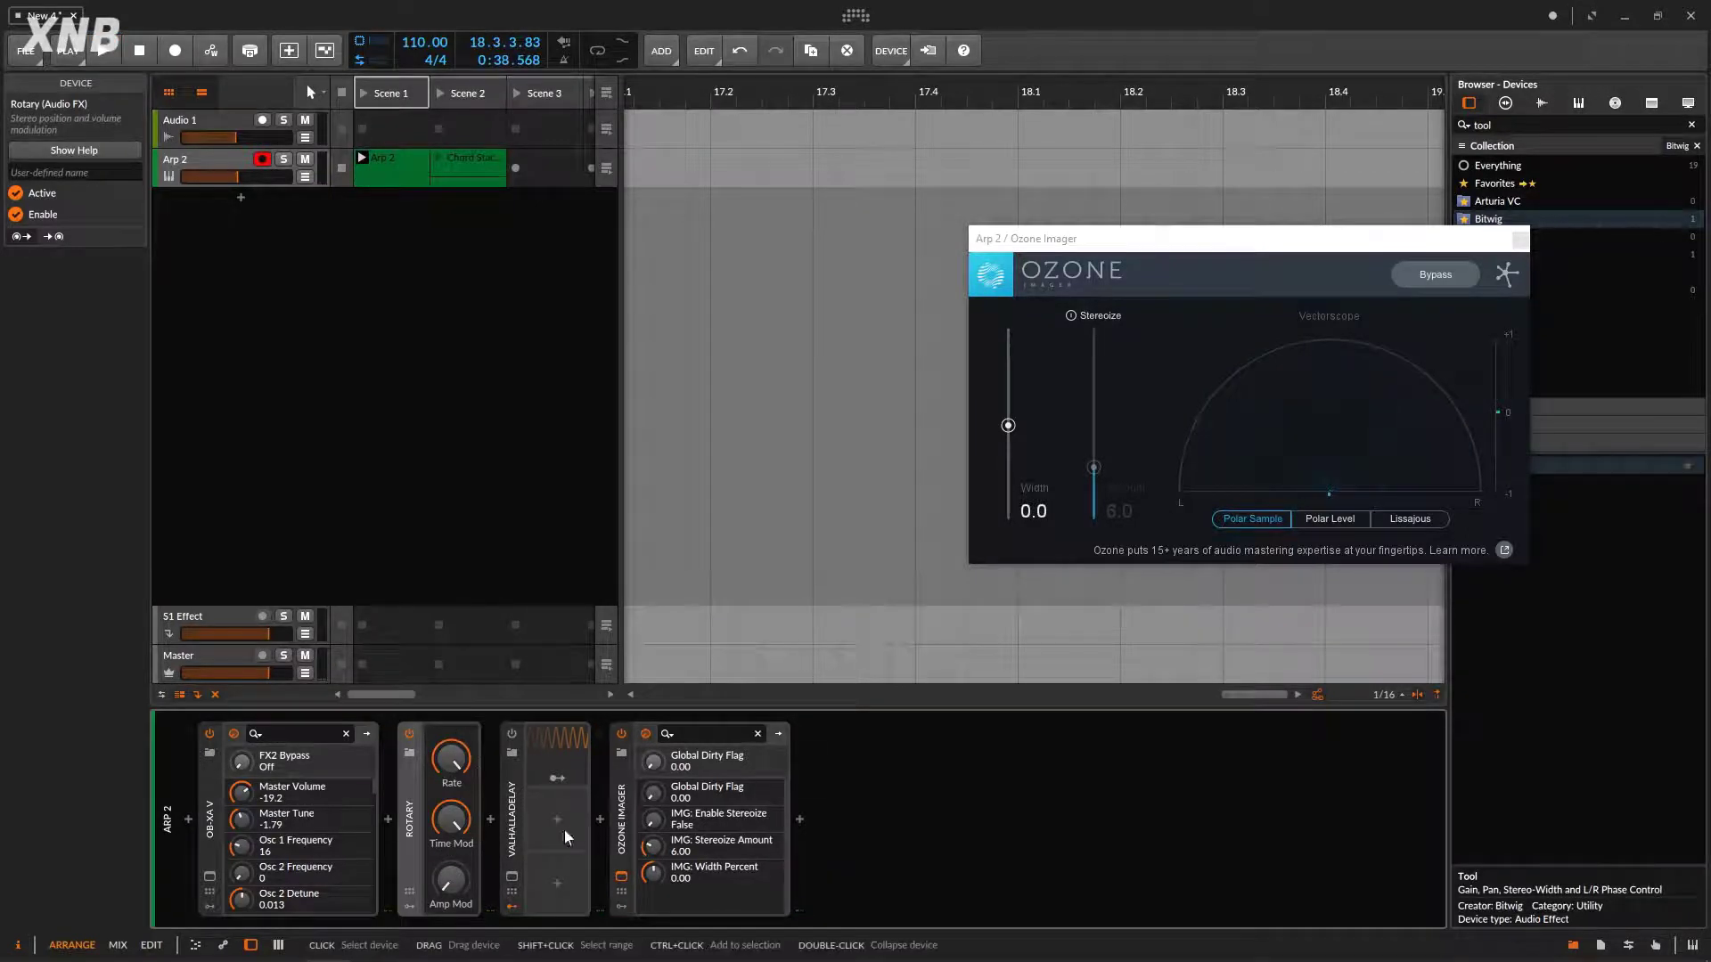
pyautogui.press('space')
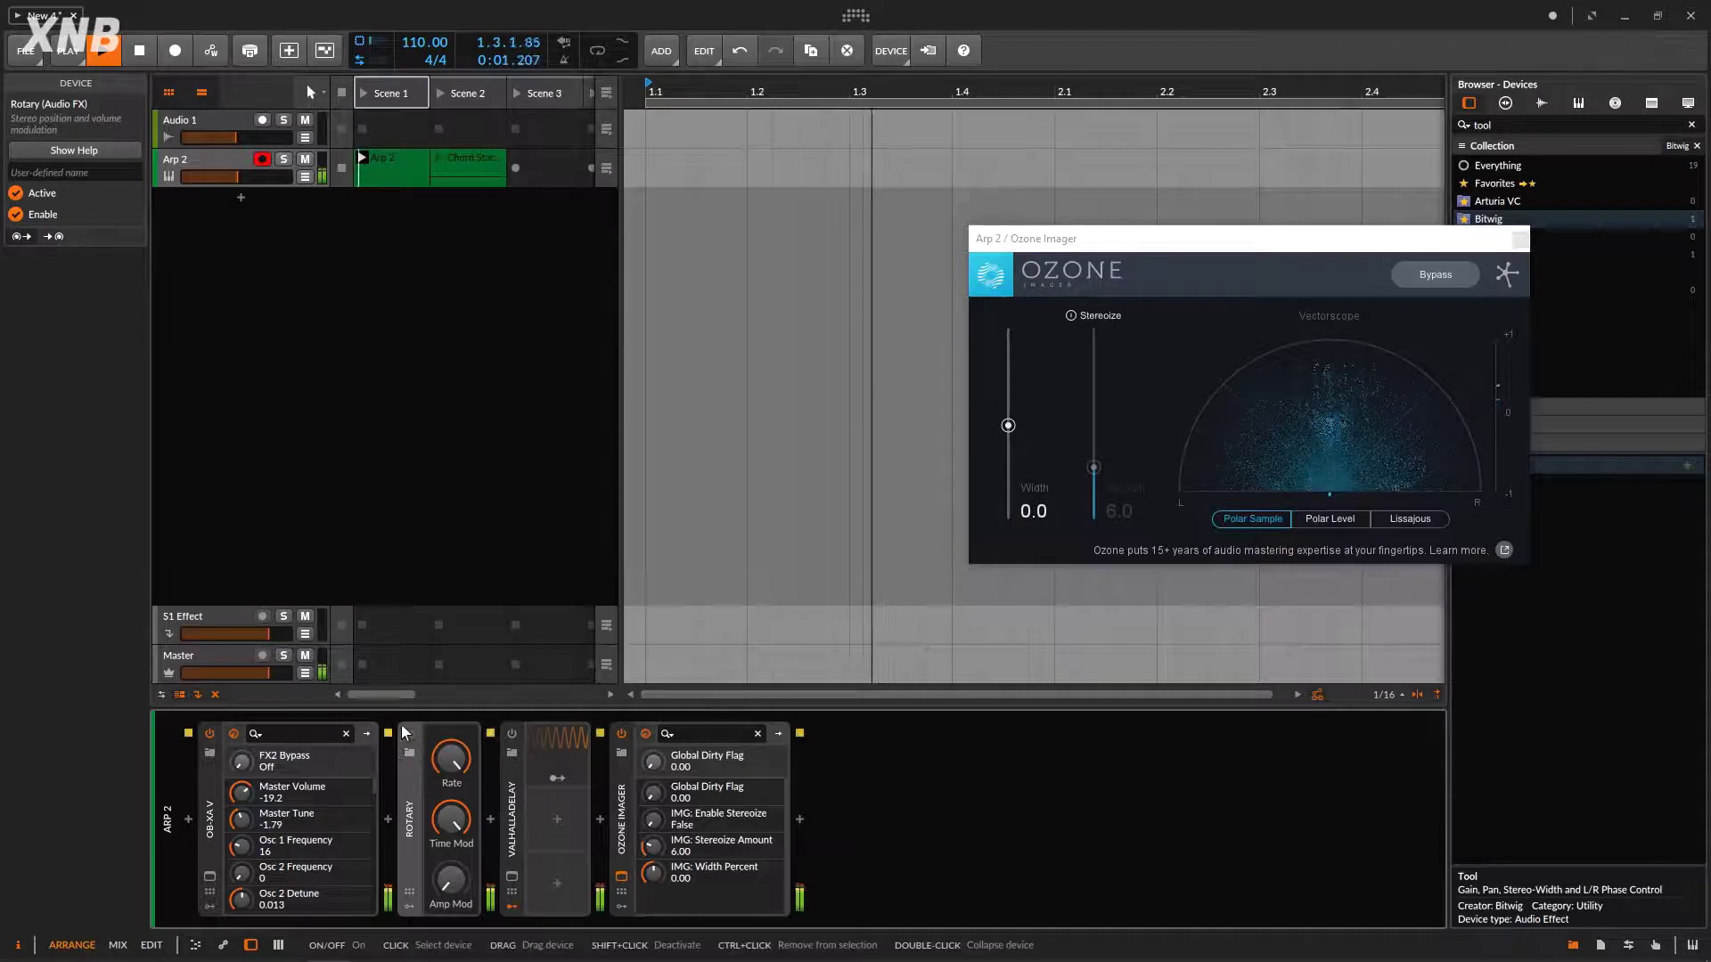
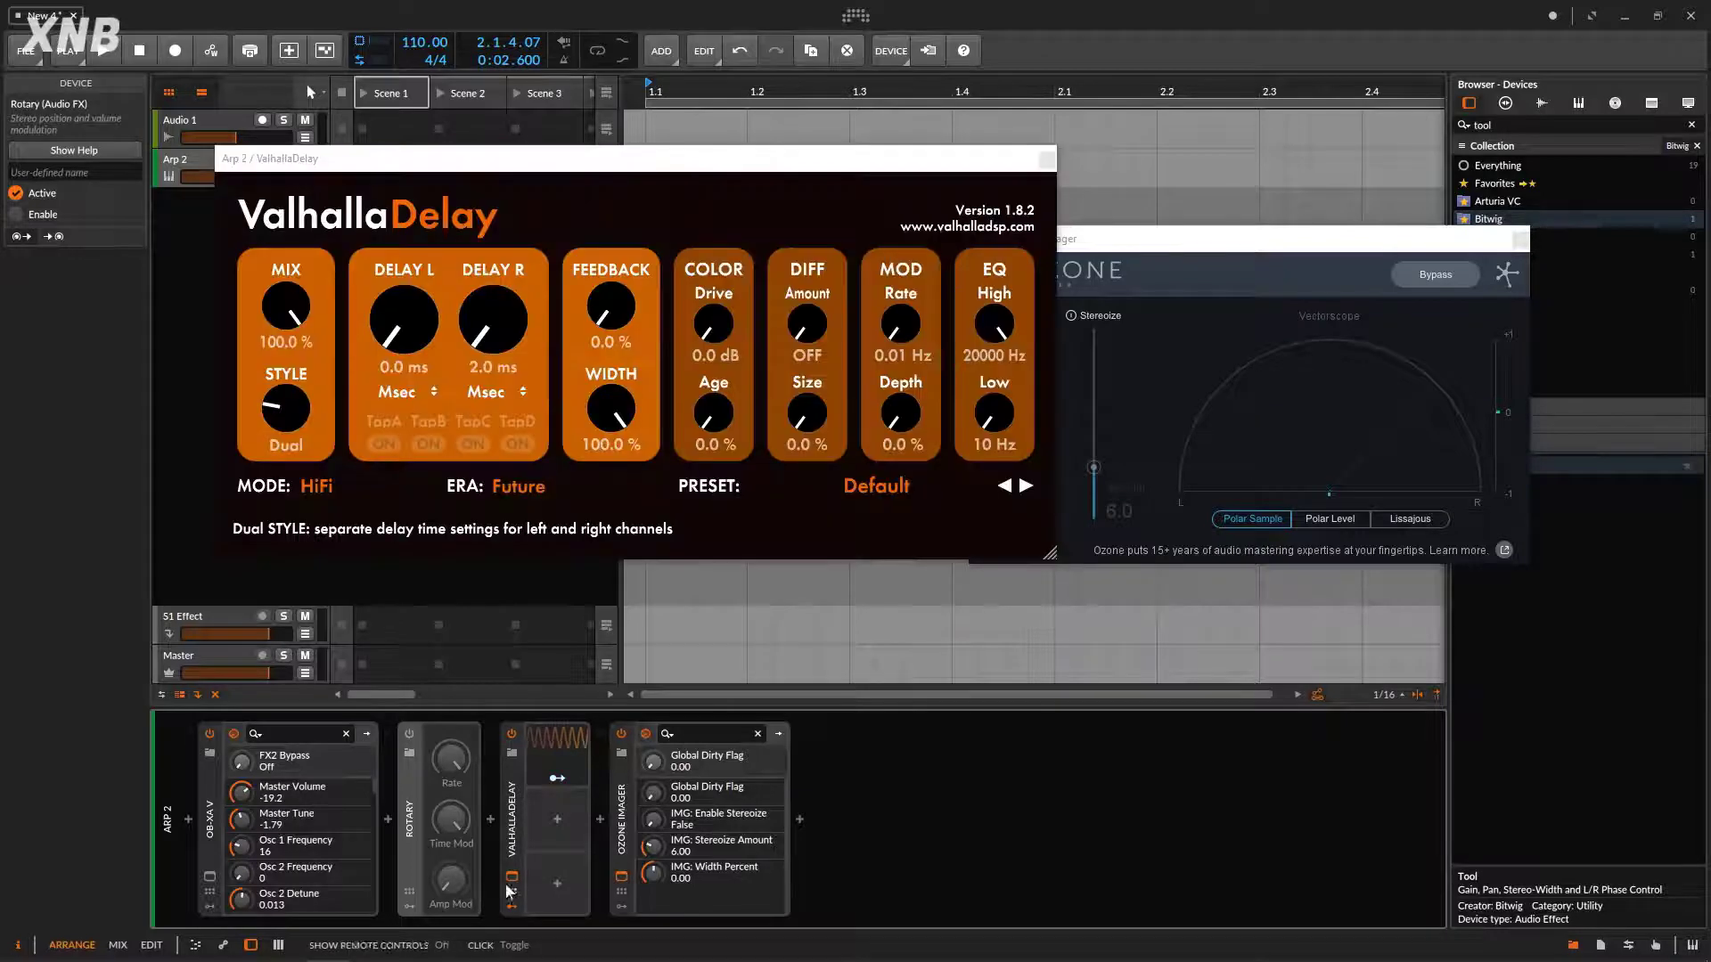
# Step: Start playback with ValhallaDelay and raise its modulation rate to 7.12 Hz and modulation depth to 90.4 %
pyautogui.press('space')
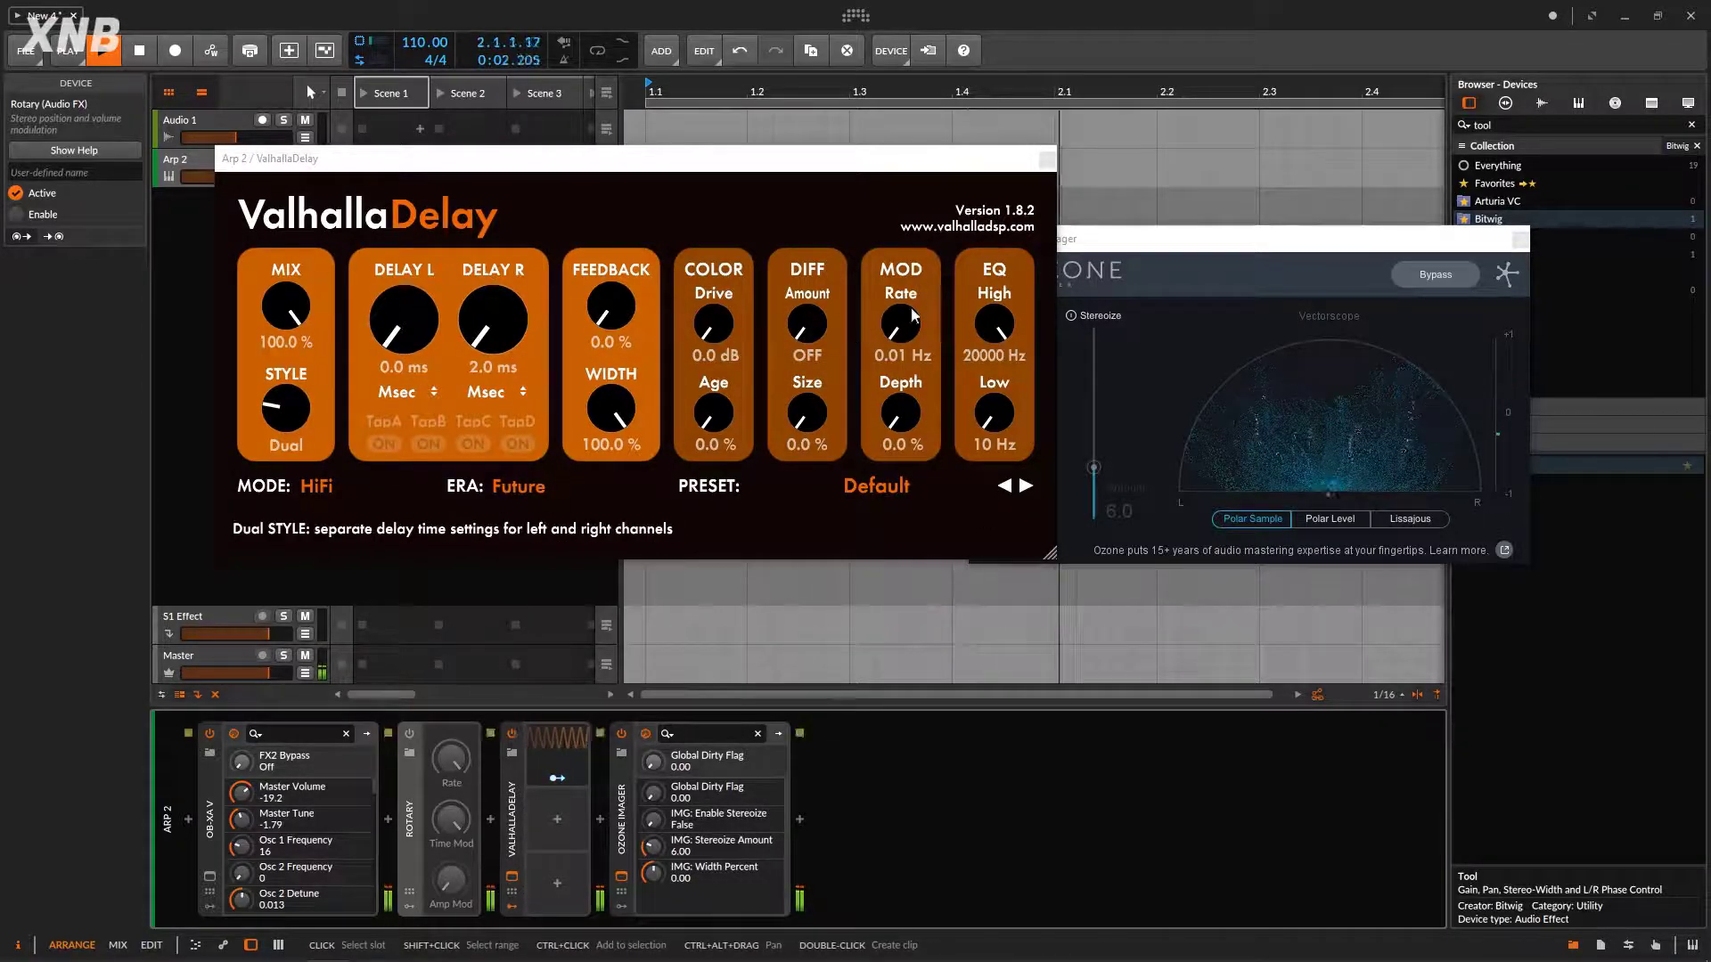
pyautogui.moveTo(906, 312); pyautogui.dragTo(911, 196)
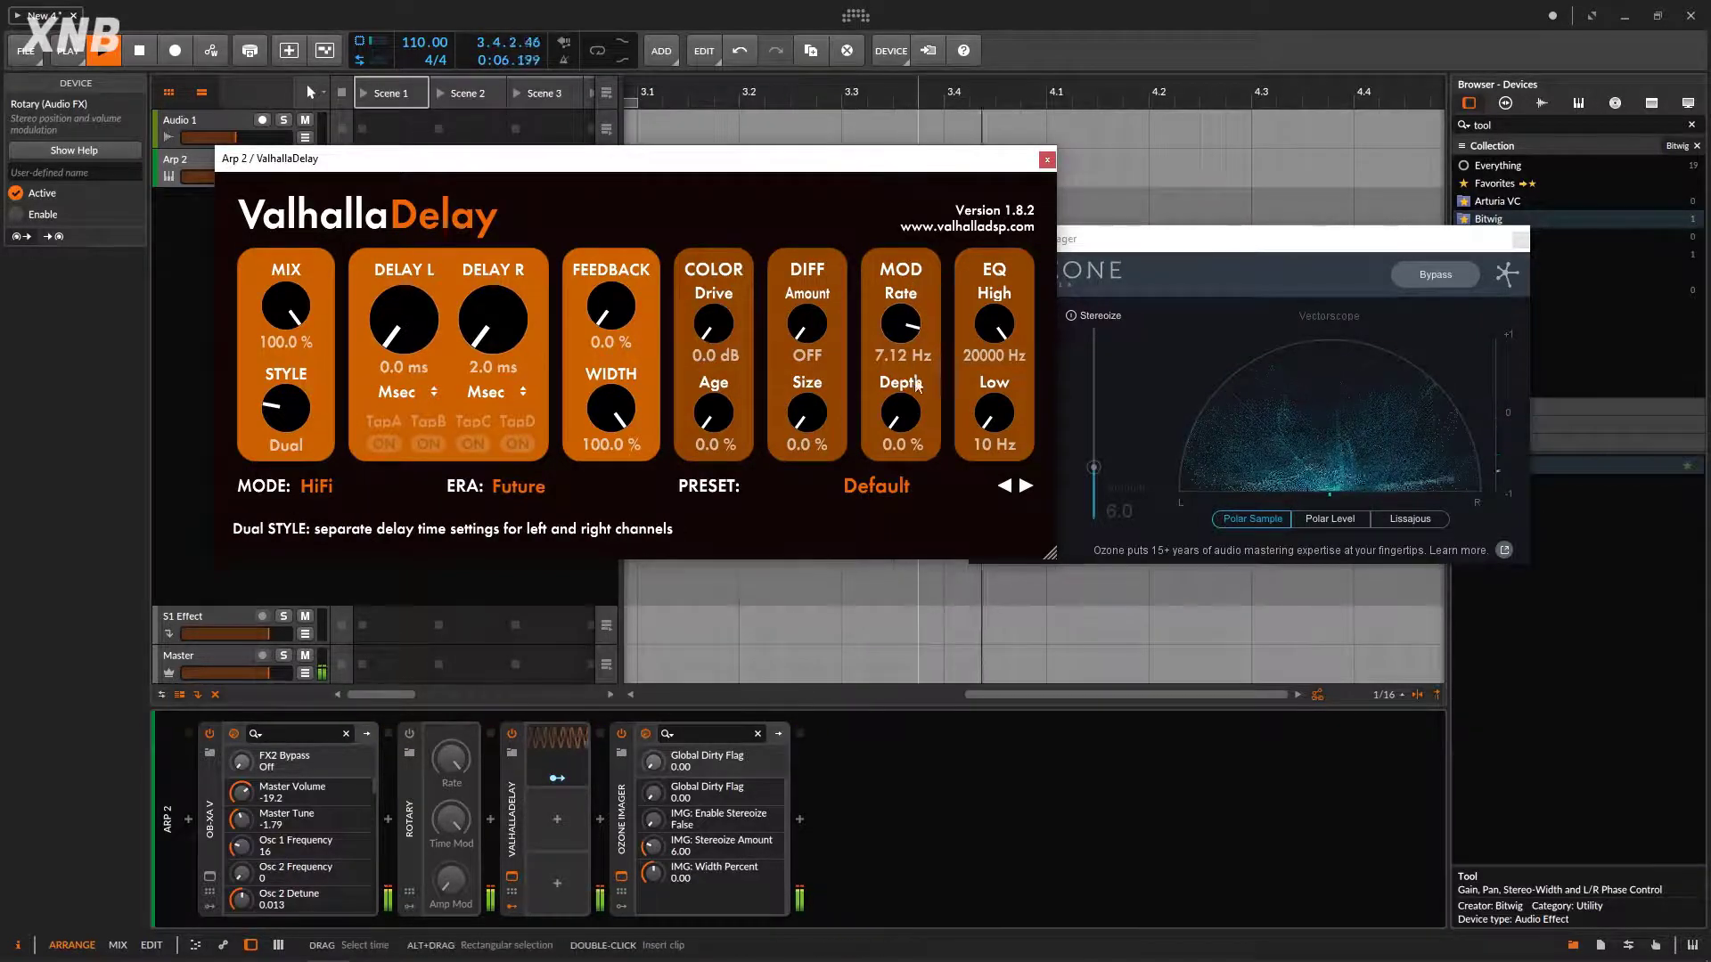
pyautogui.moveTo(900, 412); pyautogui.dragTo(908, 276)
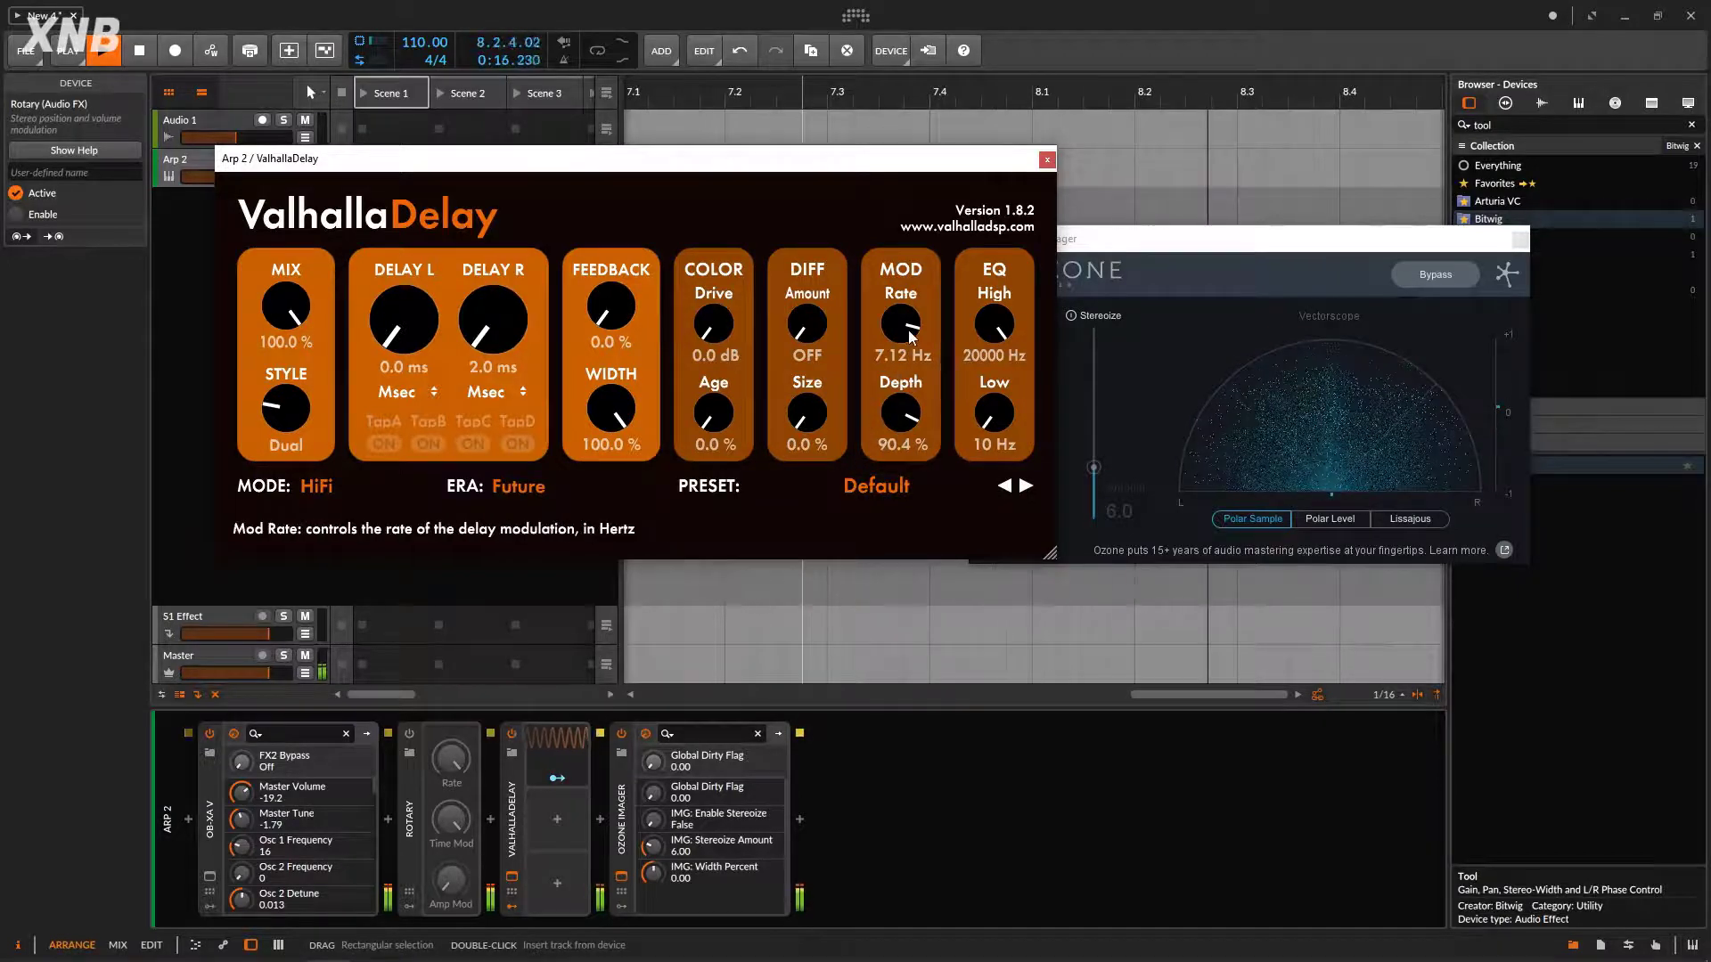
# Step: Set ValhallaDelay's modulation rate to 0.01 Hz and modulation depth to 0.0 %, and stop playback
pyautogui.moveTo(905, 338); pyautogui.dragTo(906, 489)
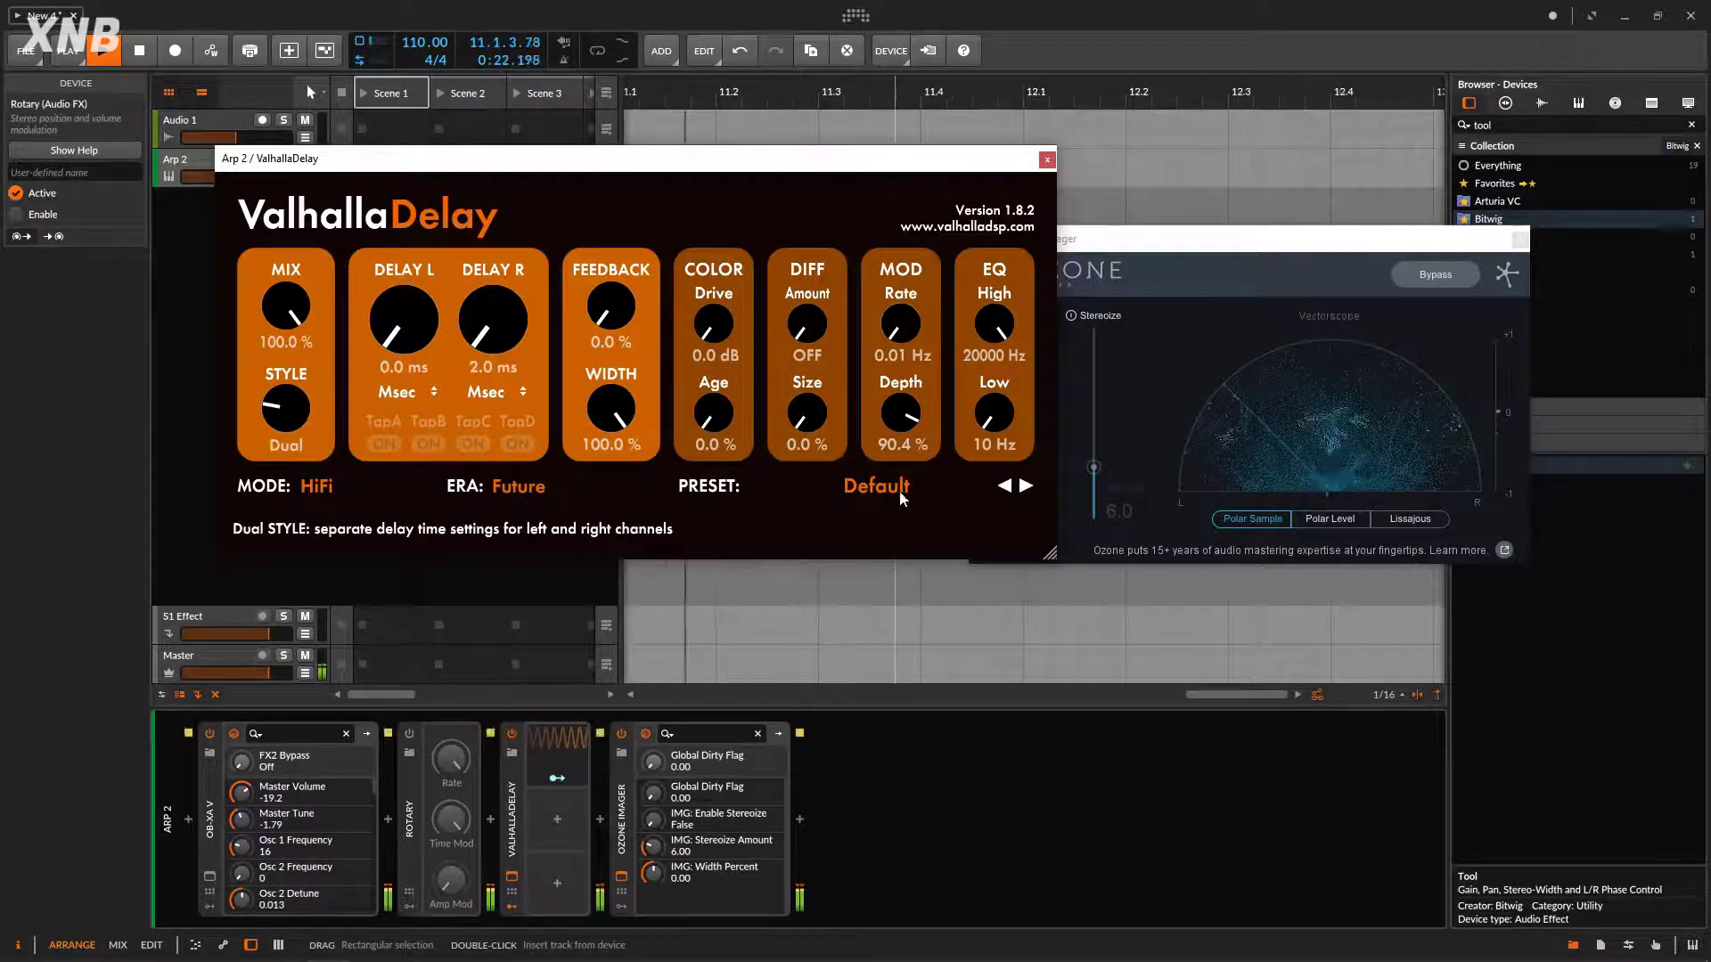
pyautogui.moveTo(908, 416); pyautogui.dragTo(904, 615)
pyautogui.click(139, 50)
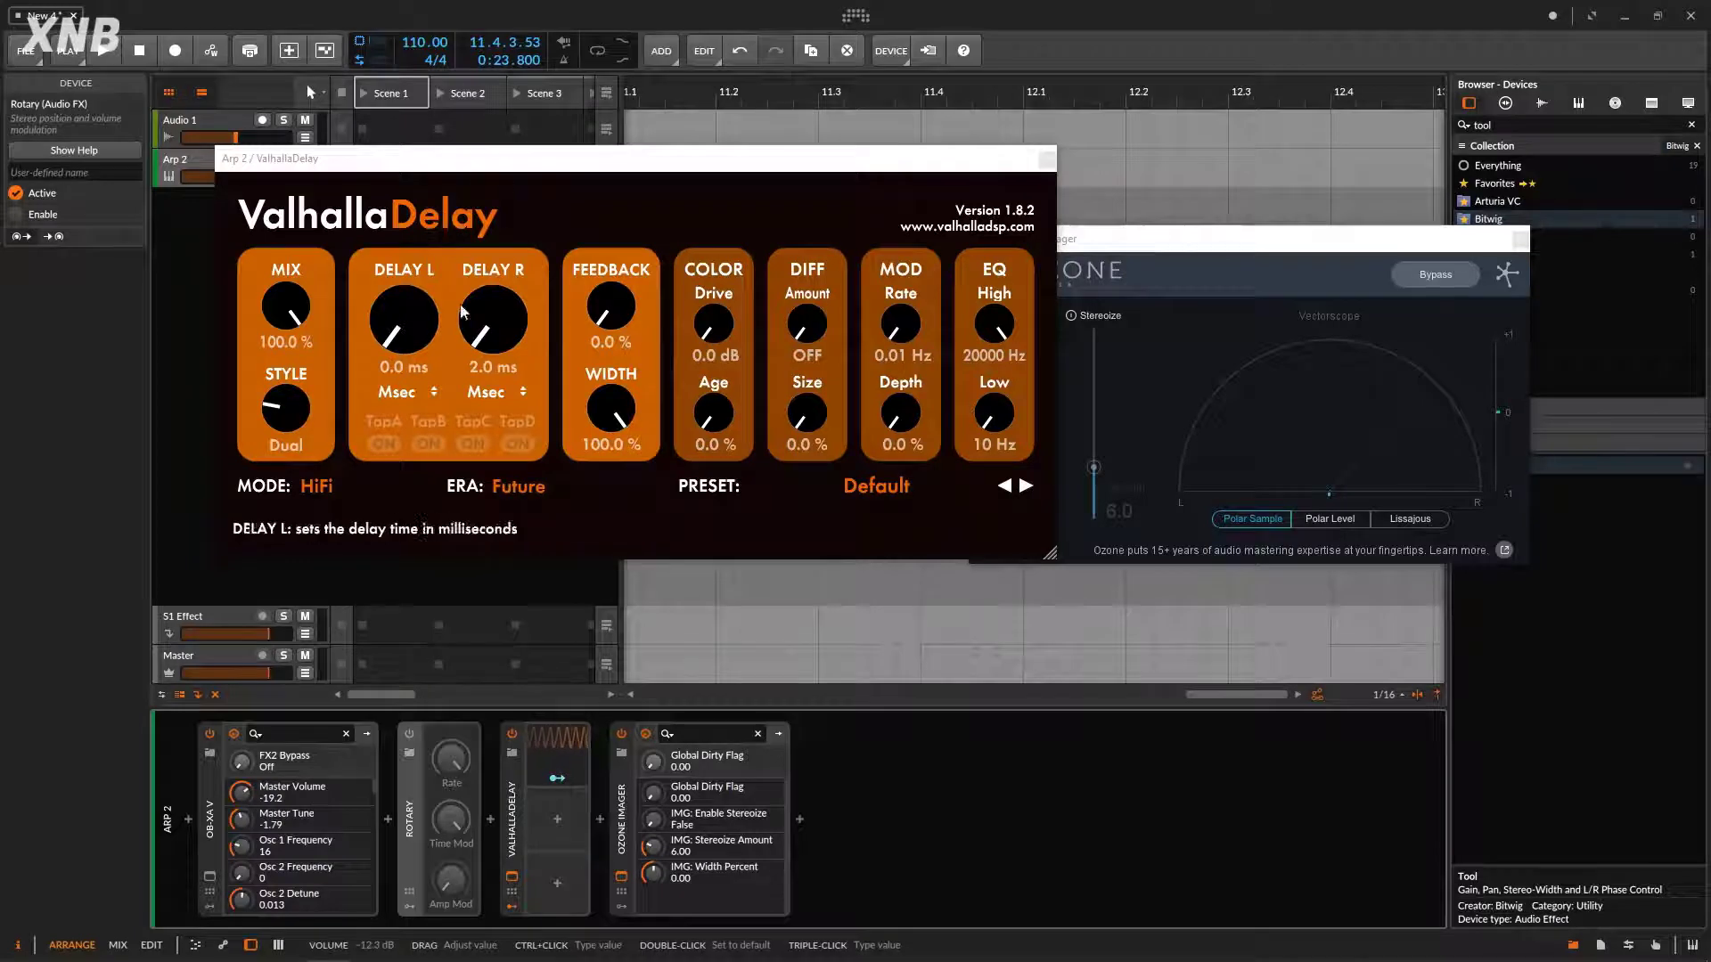
pyautogui.moveTo(784, 172); pyautogui.dragTo(872, 262)
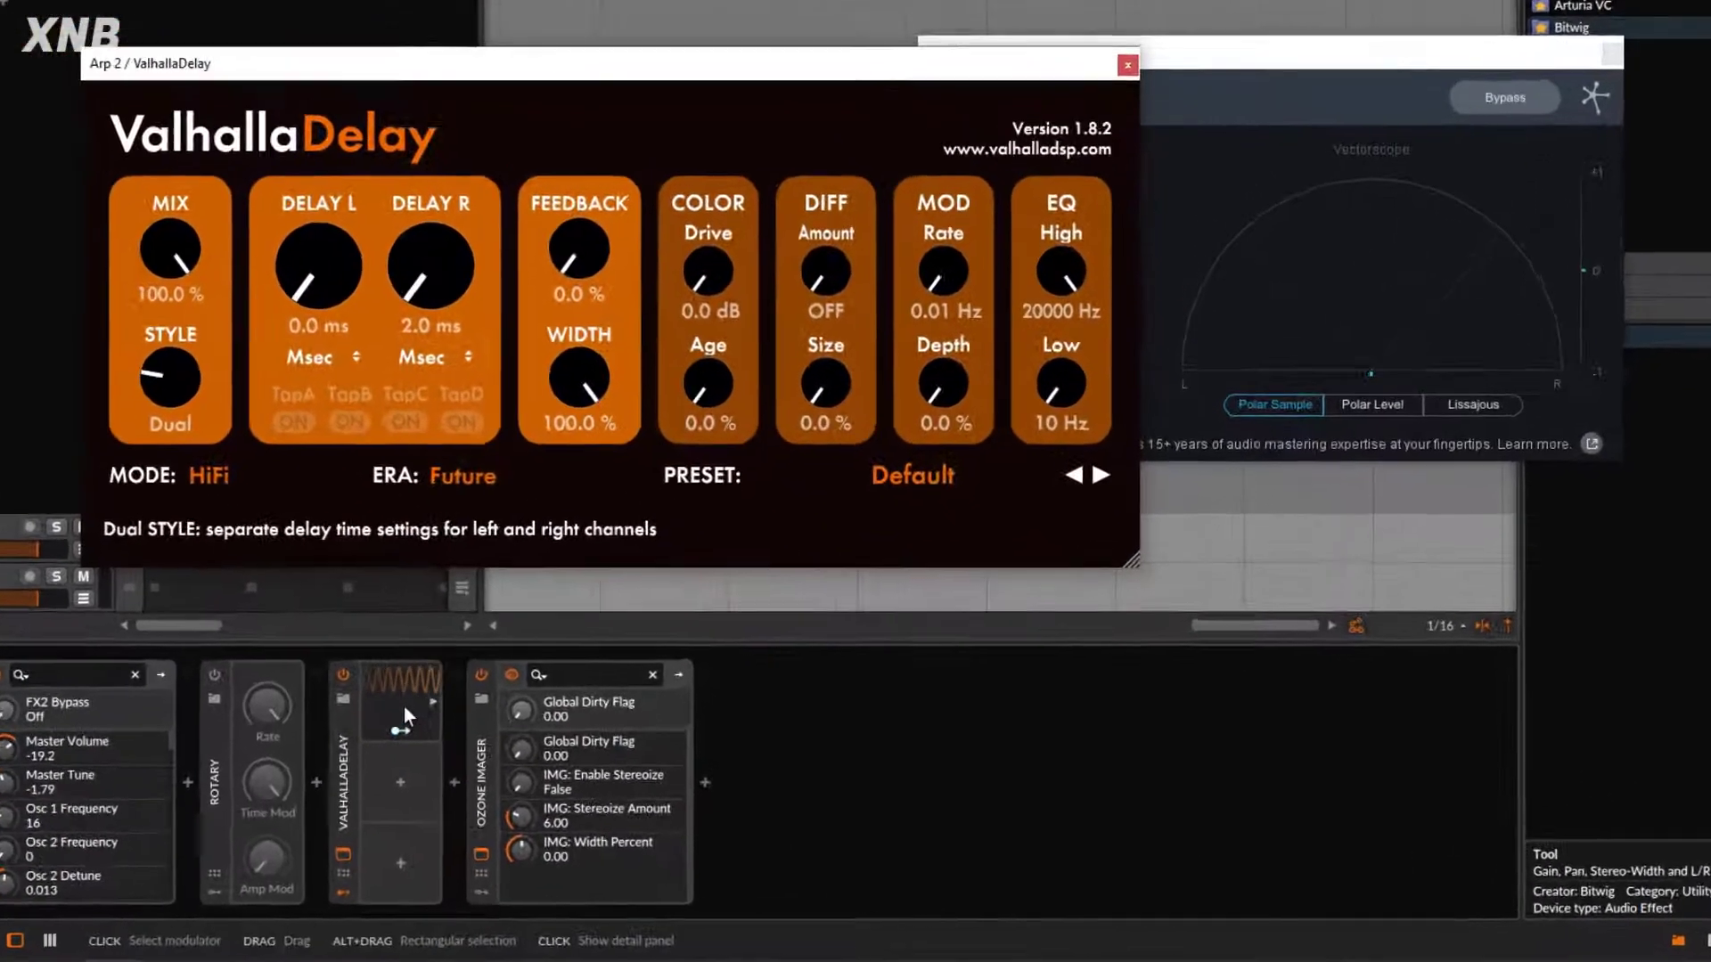
# Step: Open the Classic LFO's settings on ValhallaDelay and show the plug-in's parameter list beside them
pyautogui.click(431, 701)
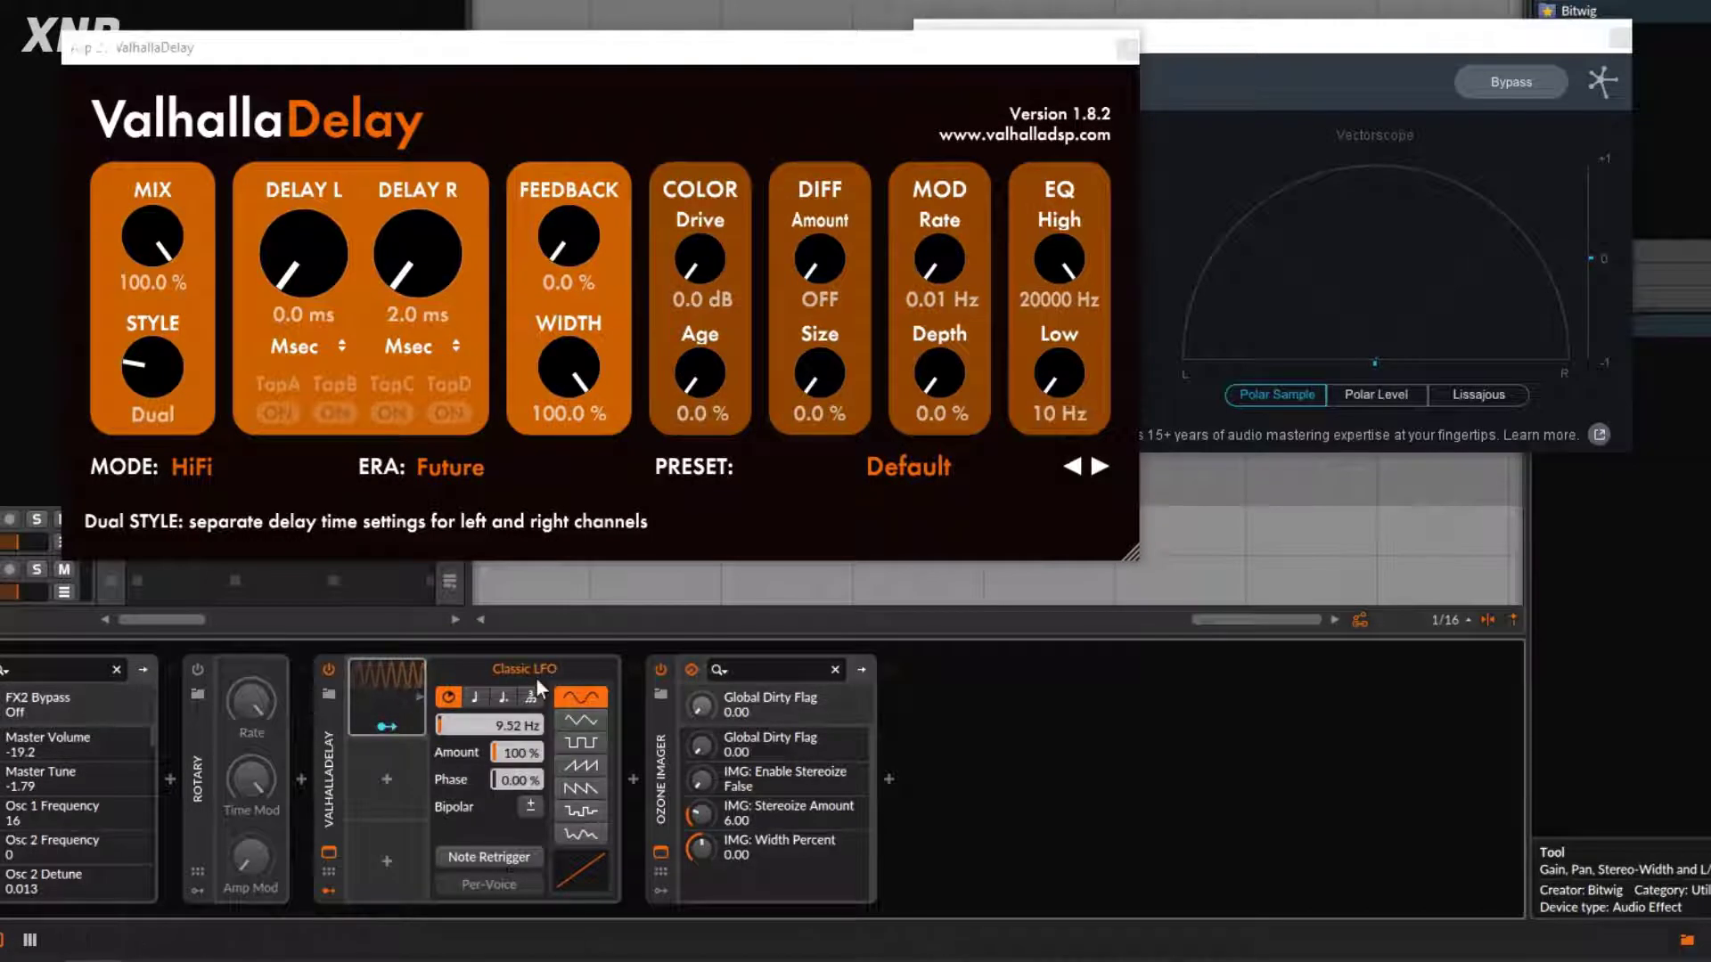
pyautogui.moveTo(499, 726); pyautogui.dragTo(499, 721)
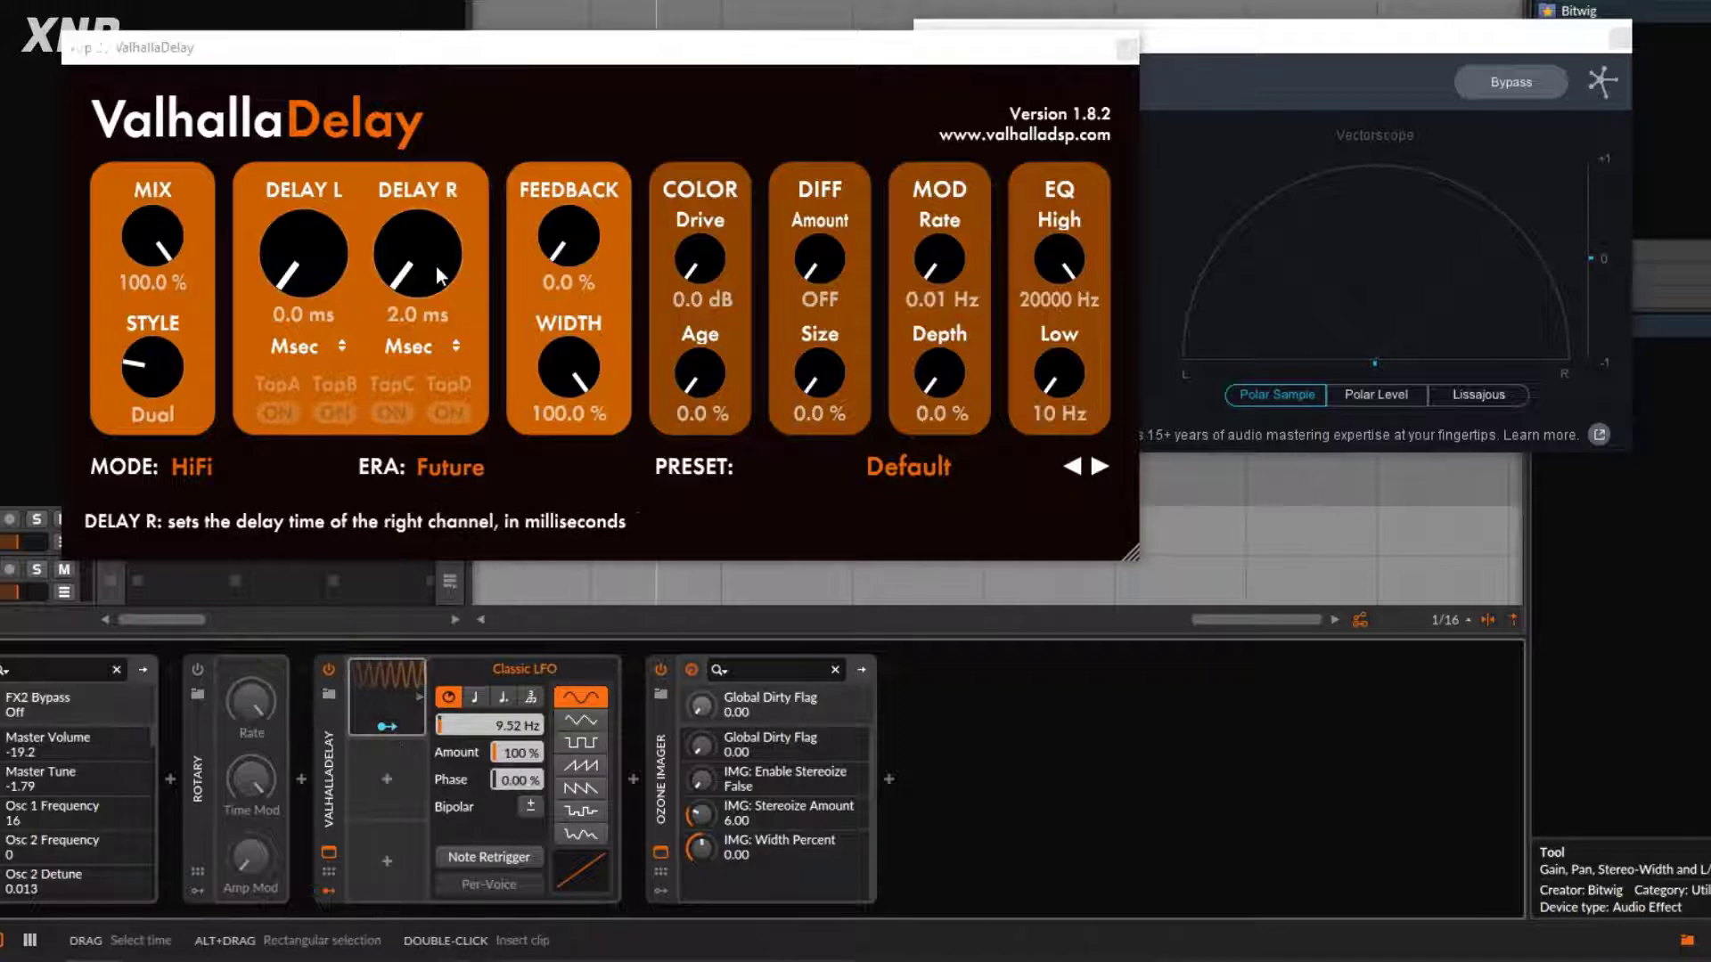
pyautogui.click(330, 877)
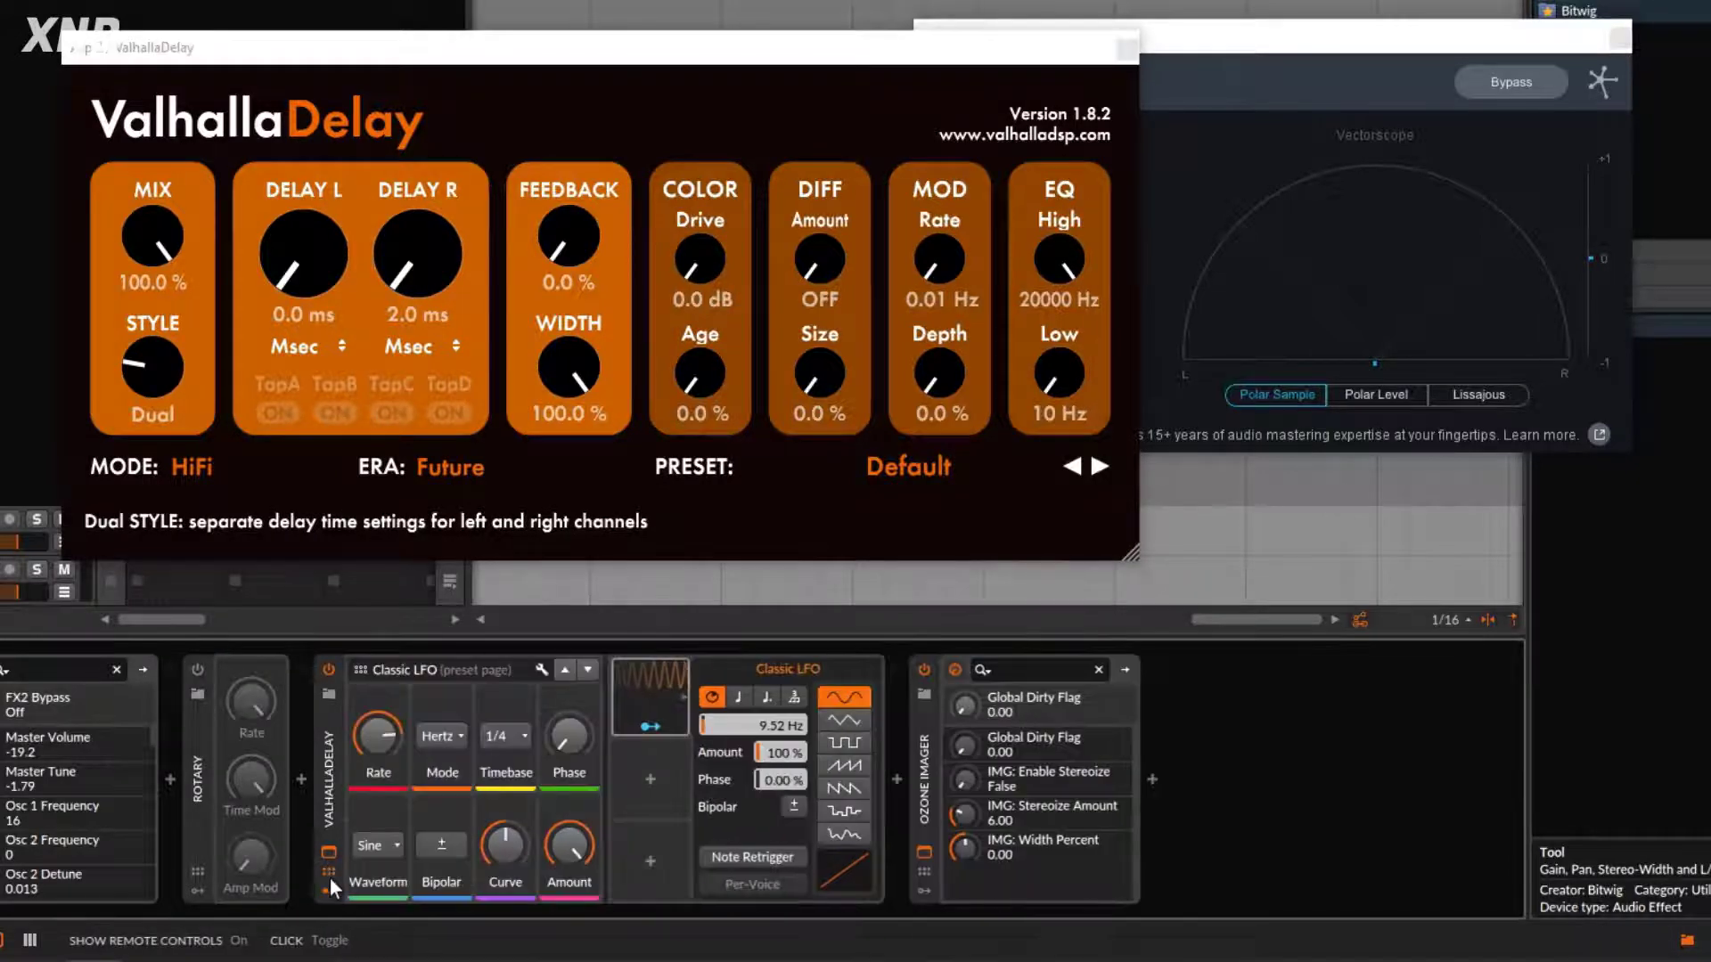
pyautogui.click(330, 877)
pyautogui.click(327, 890)
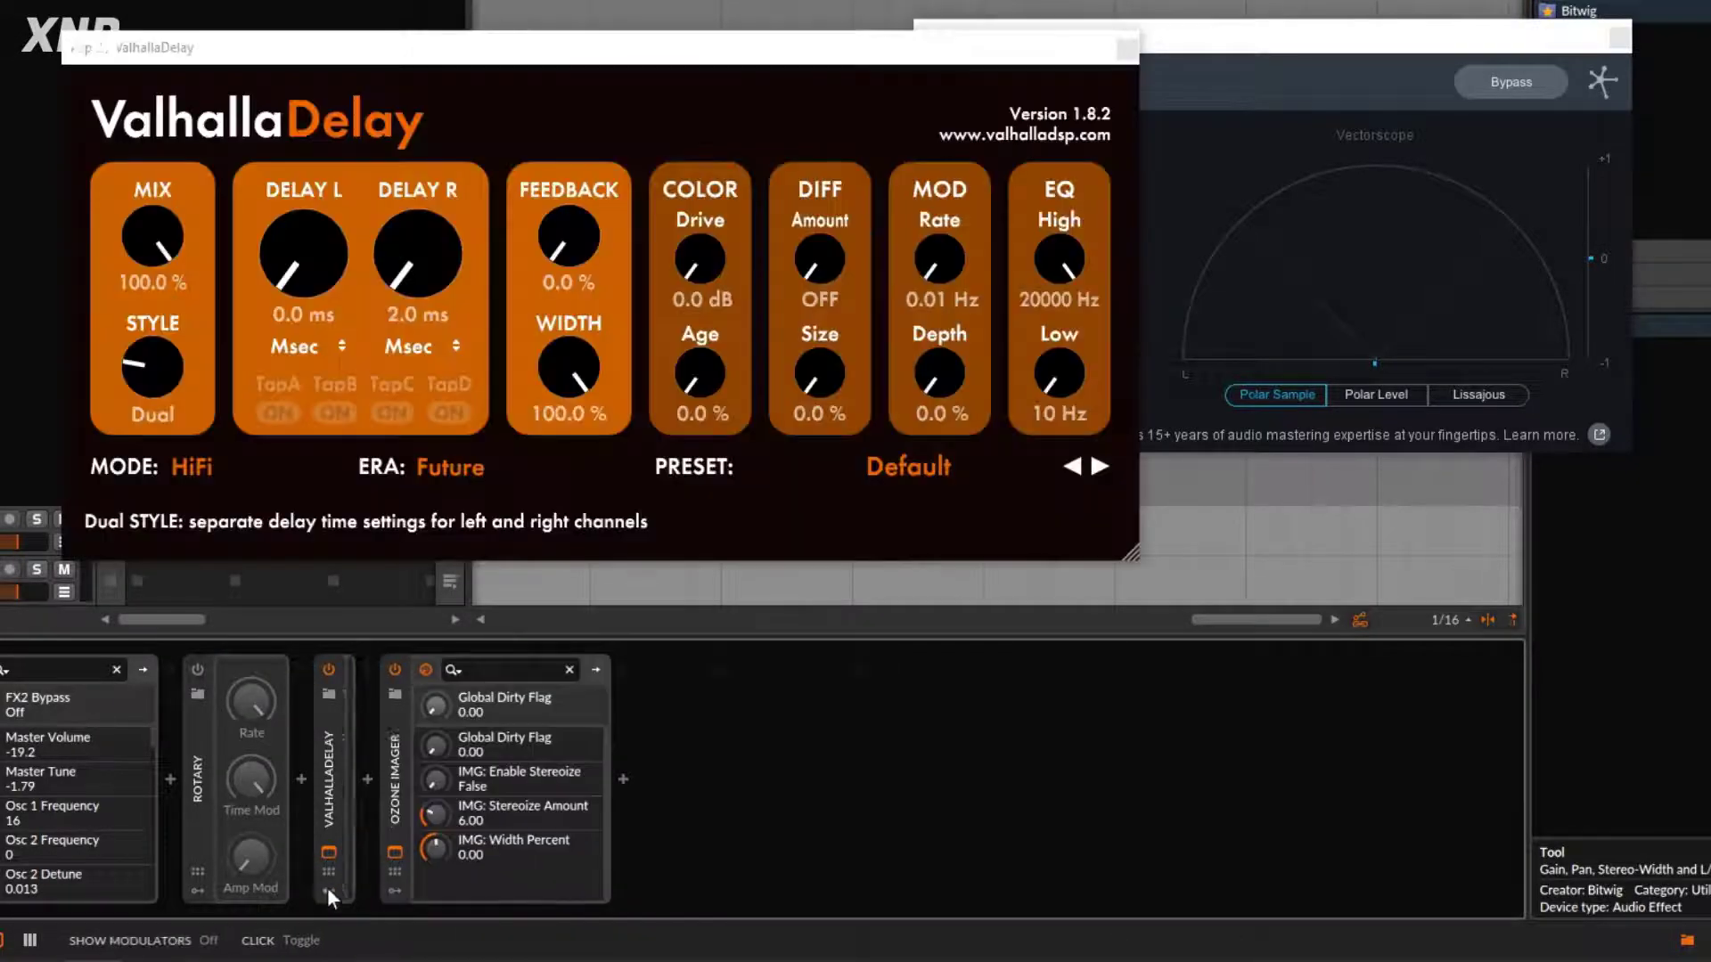
pyautogui.click(328, 888)
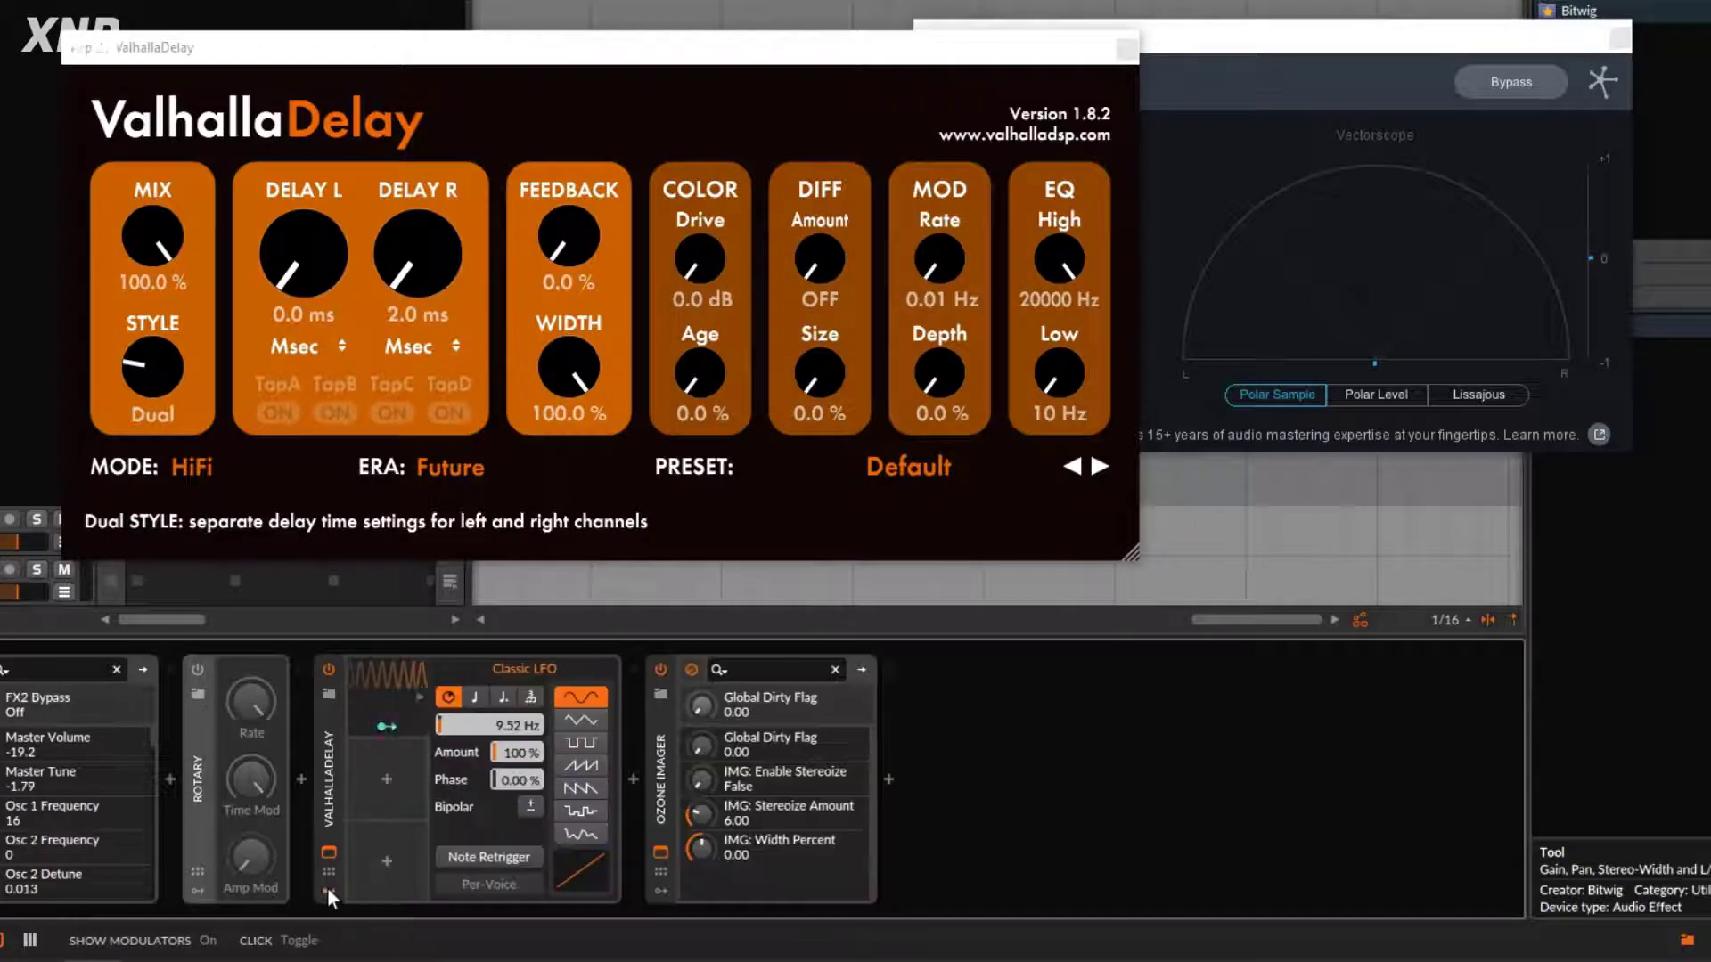
pyautogui.click(323, 761)
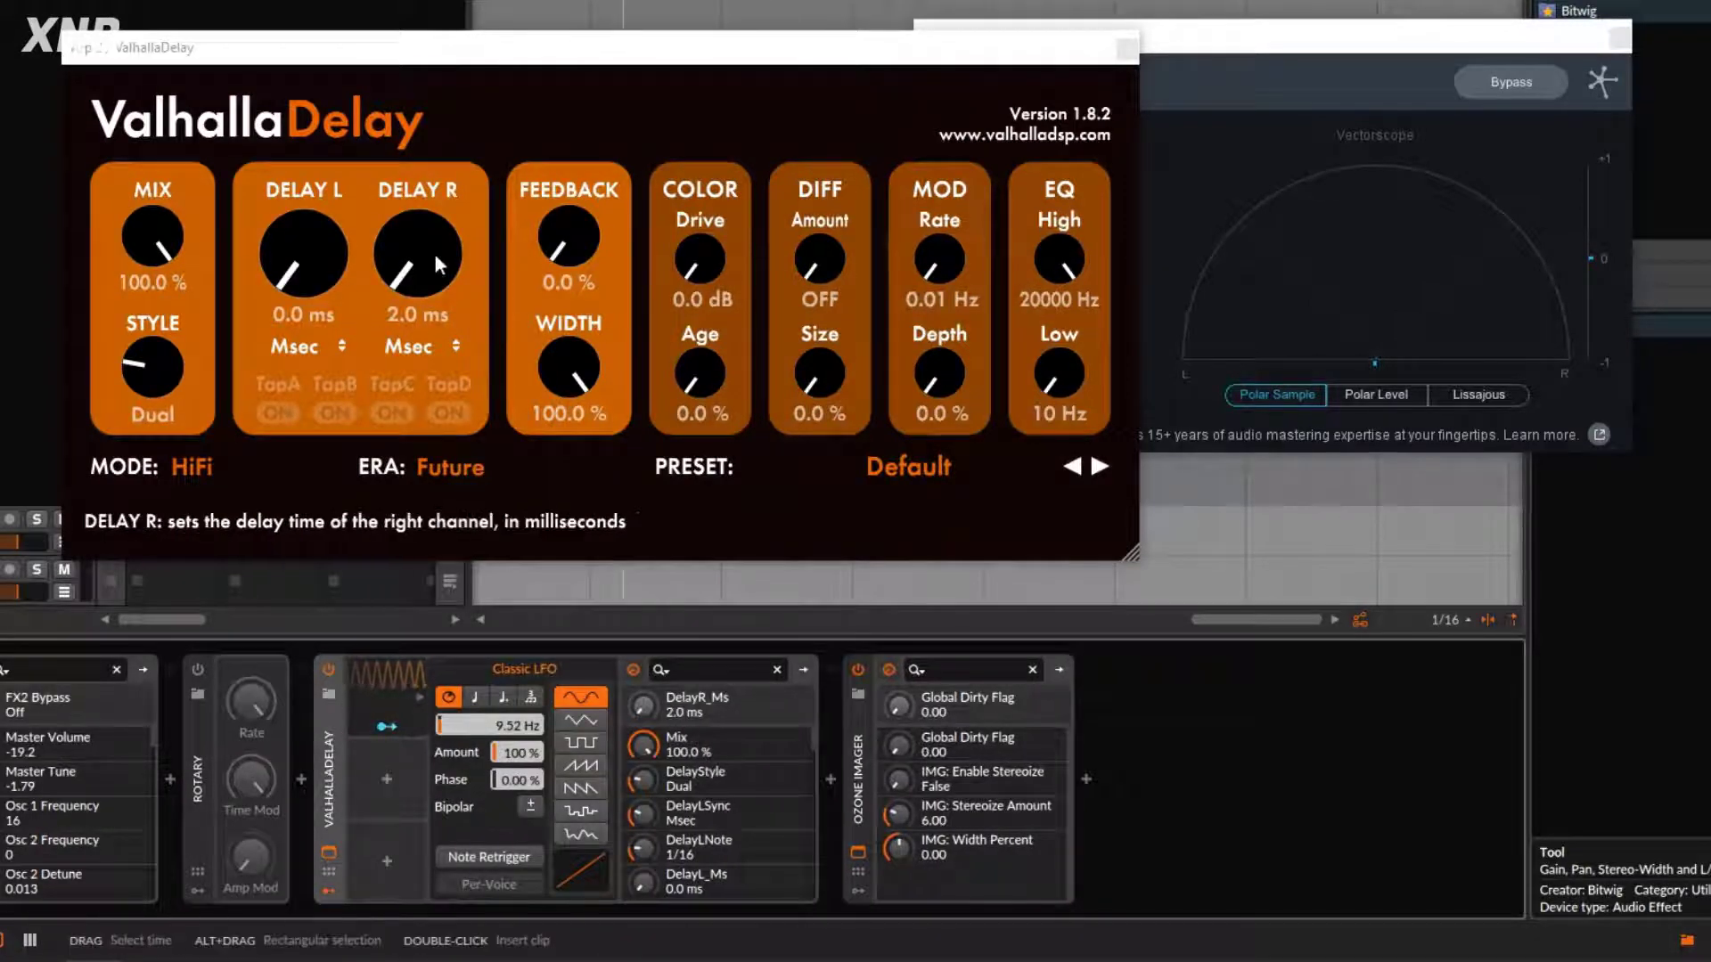
# Step: Map the Classic LFO to ValhallaDelay's right delay time with a modulation amount of +0.300
pyautogui.click(647, 706)
pyautogui.click(387, 726)
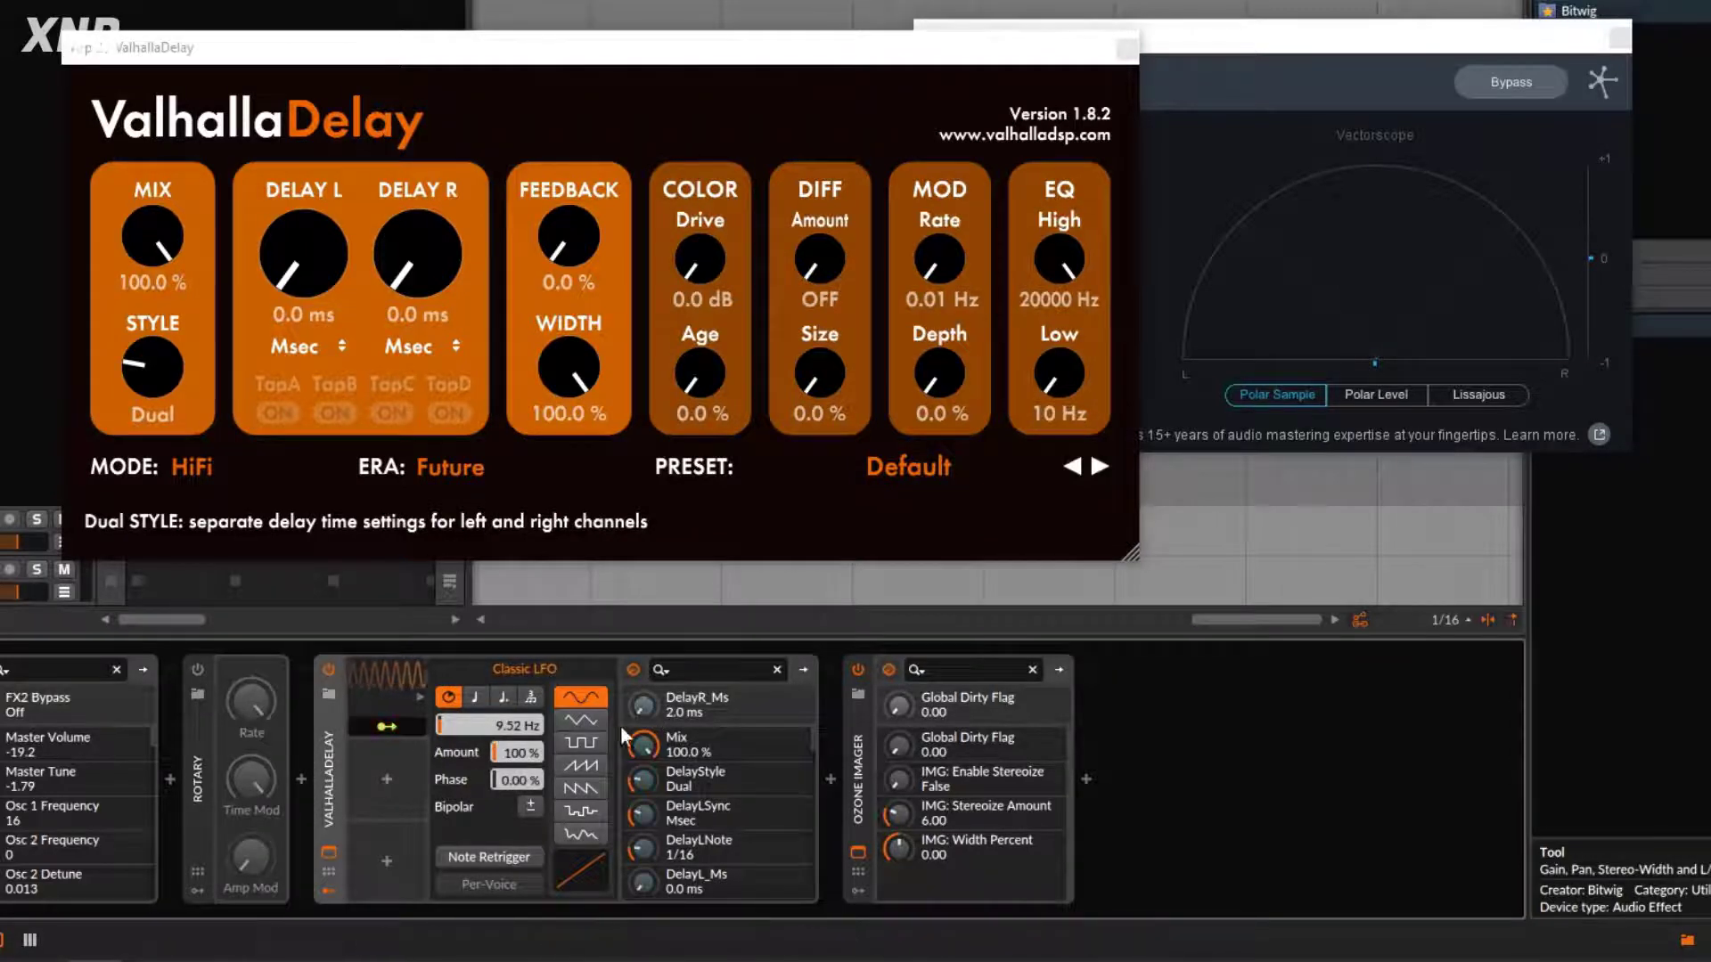
pyautogui.moveTo(642, 706); pyautogui.dragTo(641, 671)
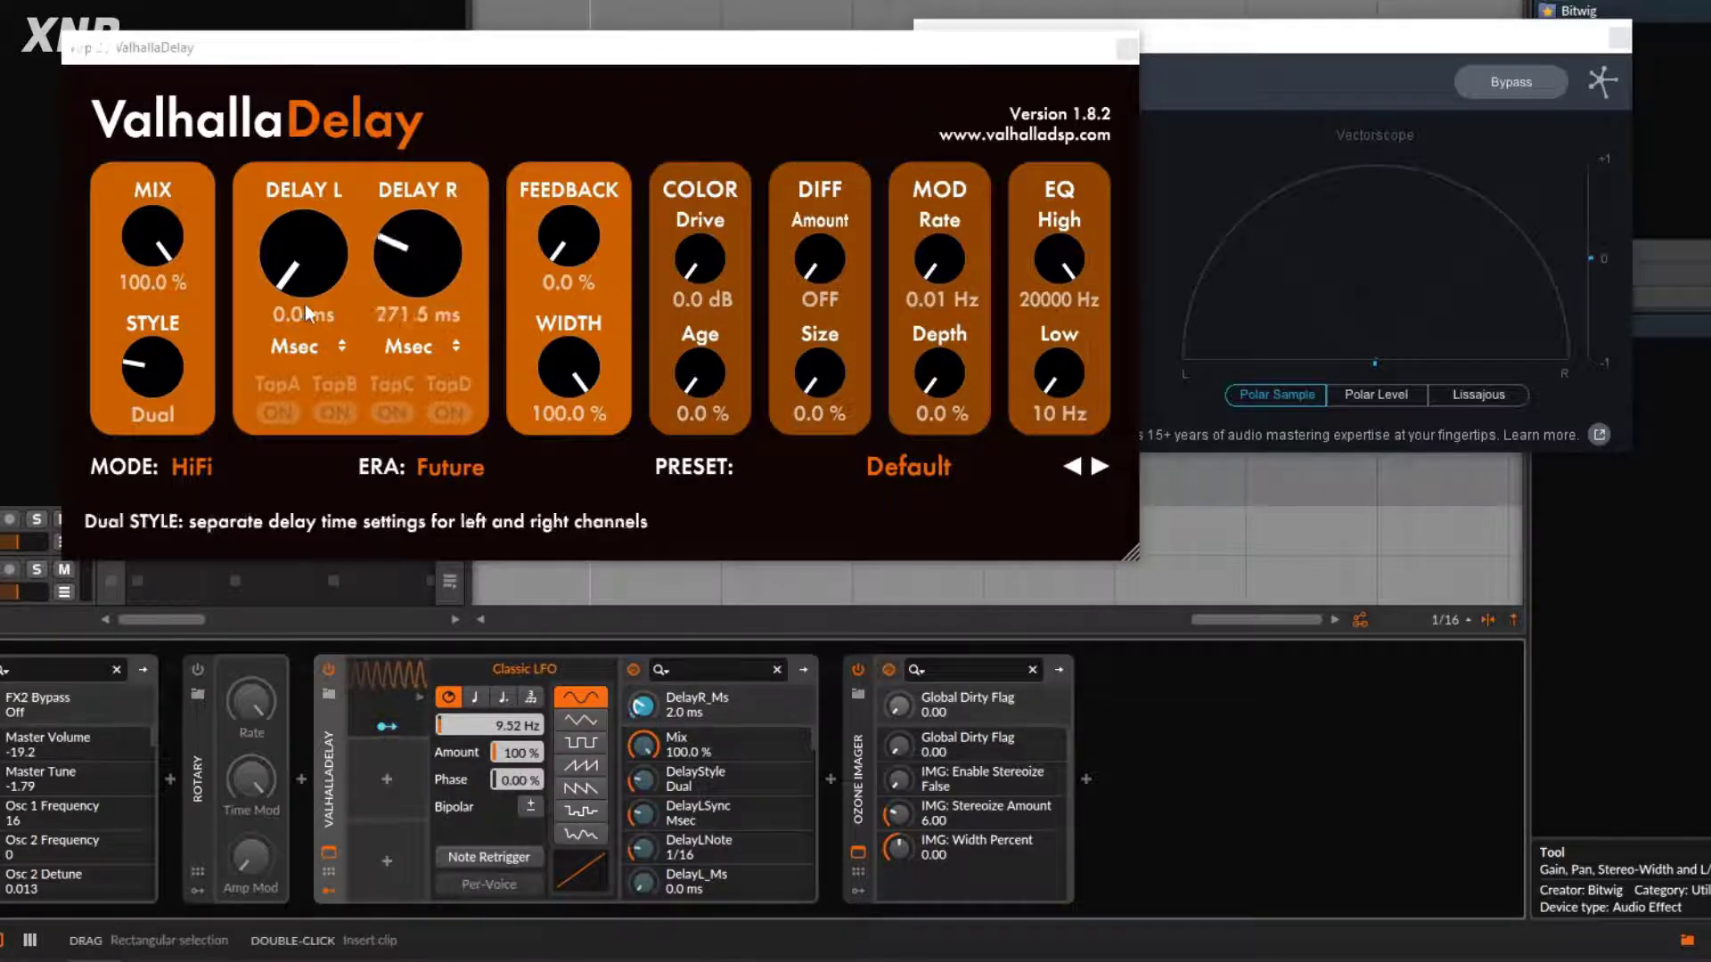
# Step: Set ValhallaDelay's left delay time to 15.0 ms and modulate it from the Classic LFO by +0.270
pyautogui.click(315, 254)
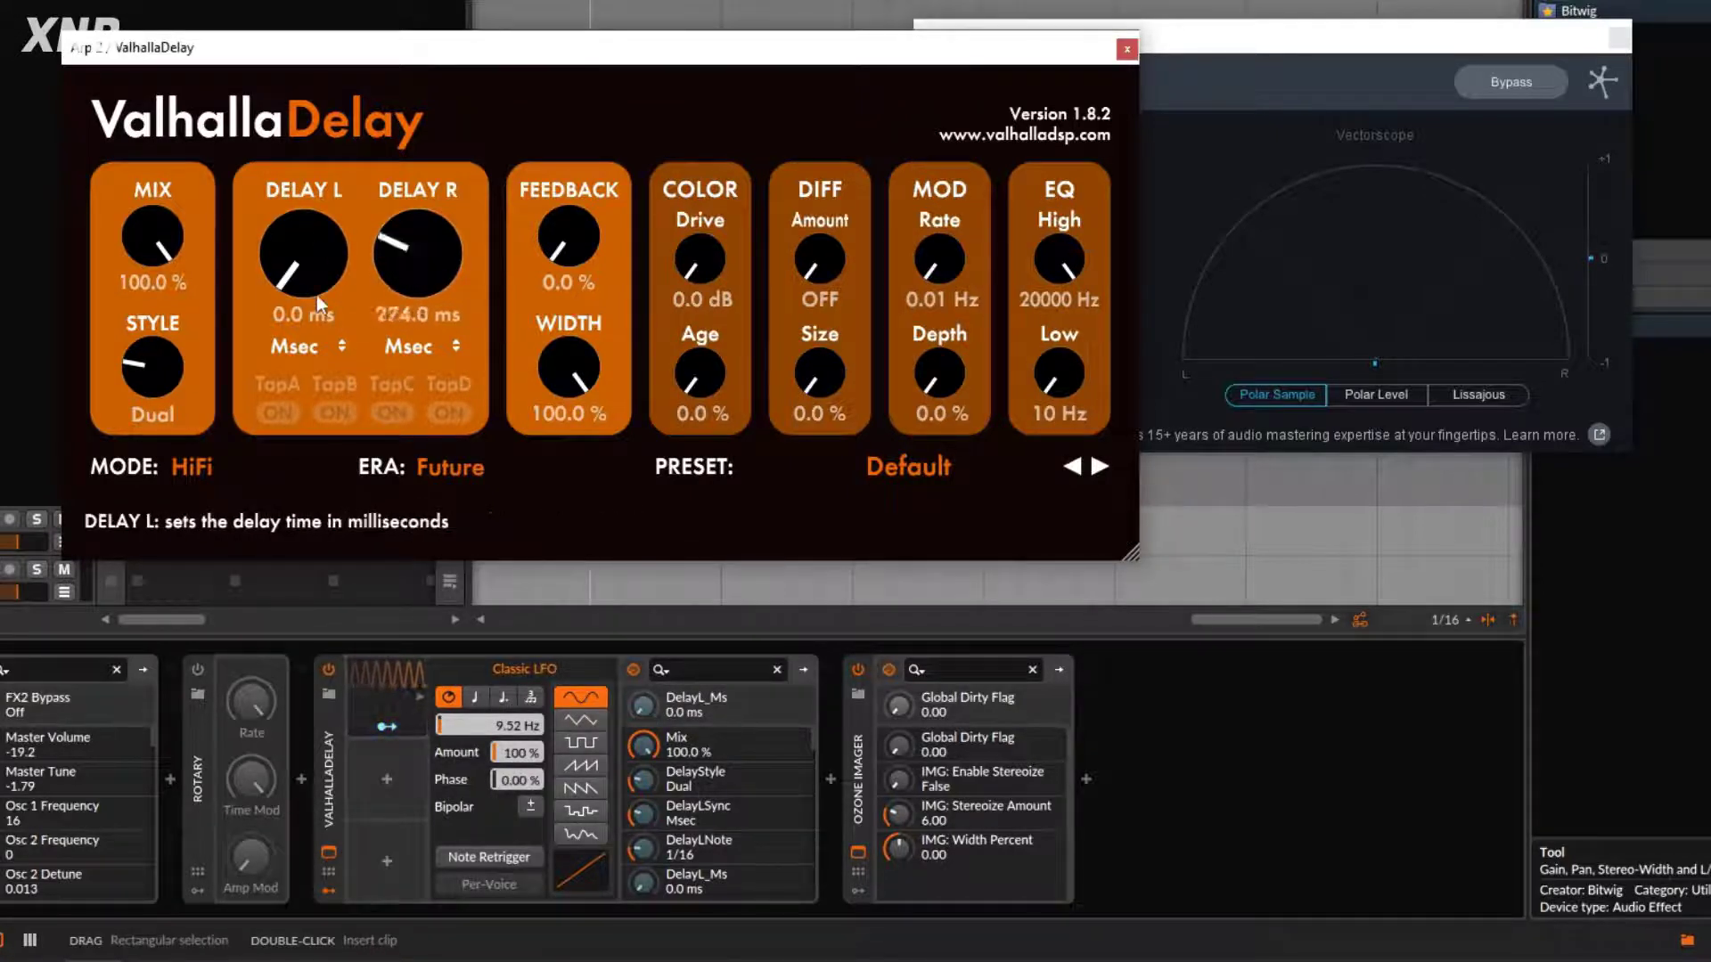
pyautogui.click(642, 711)
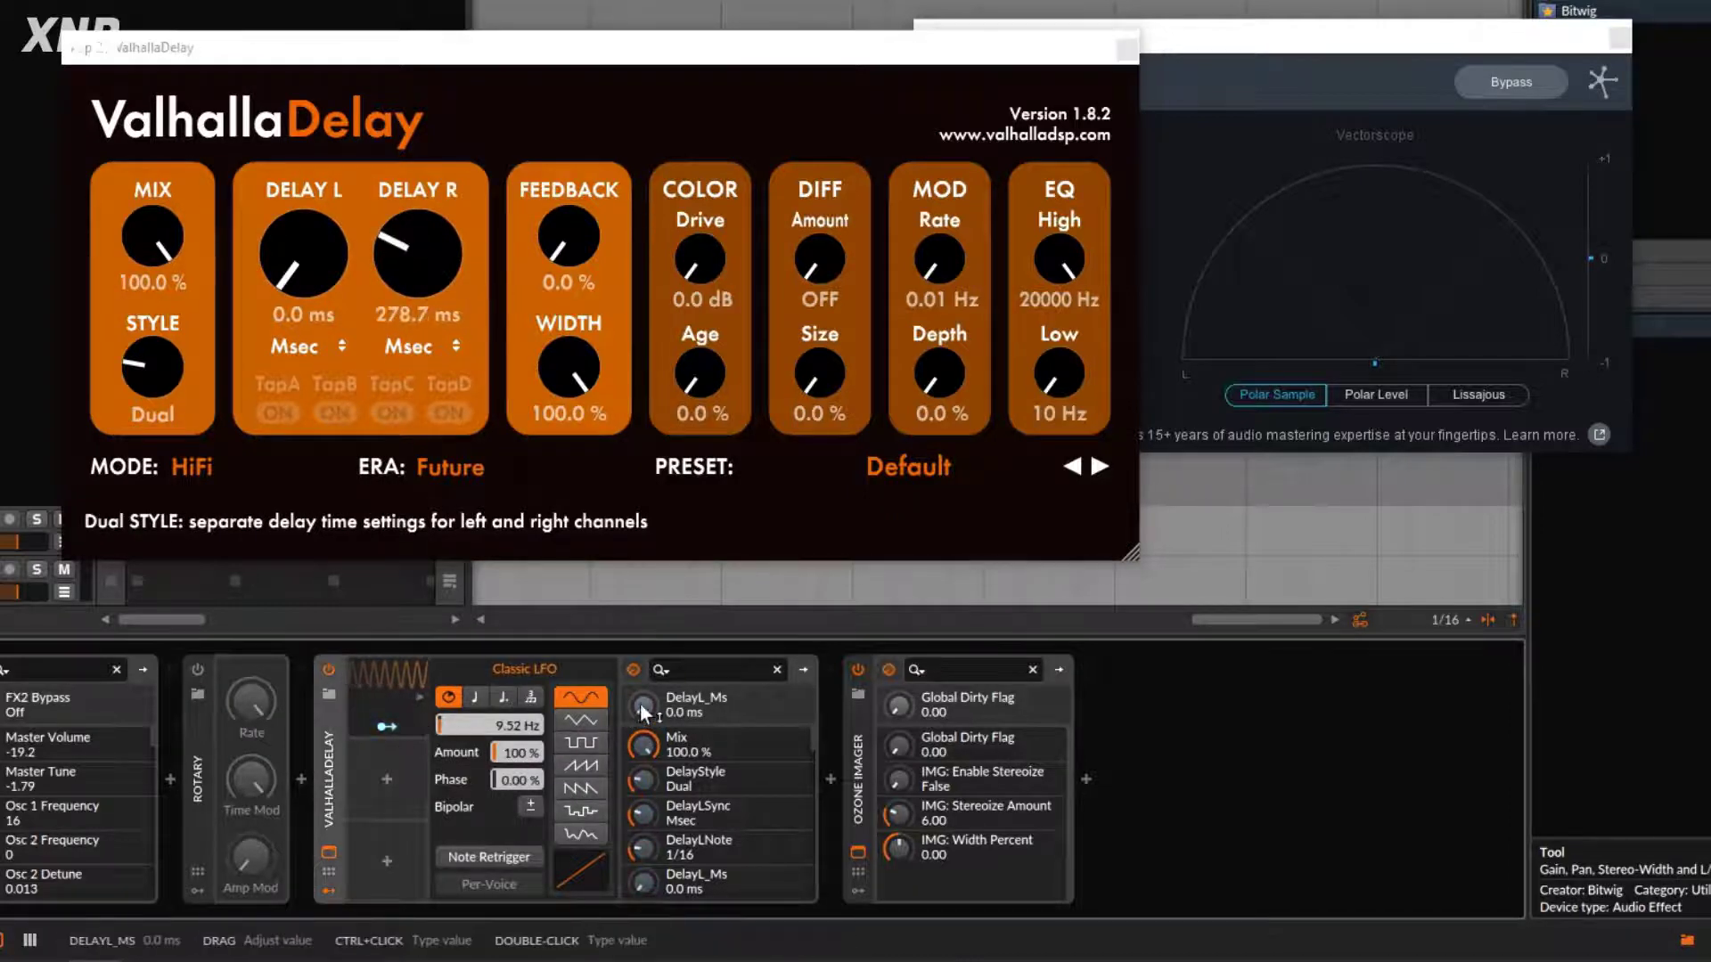
pyautogui.moveTo(642, 709); pyautogui.dragTo(679, 704)
pyautogui.click(386, 726)
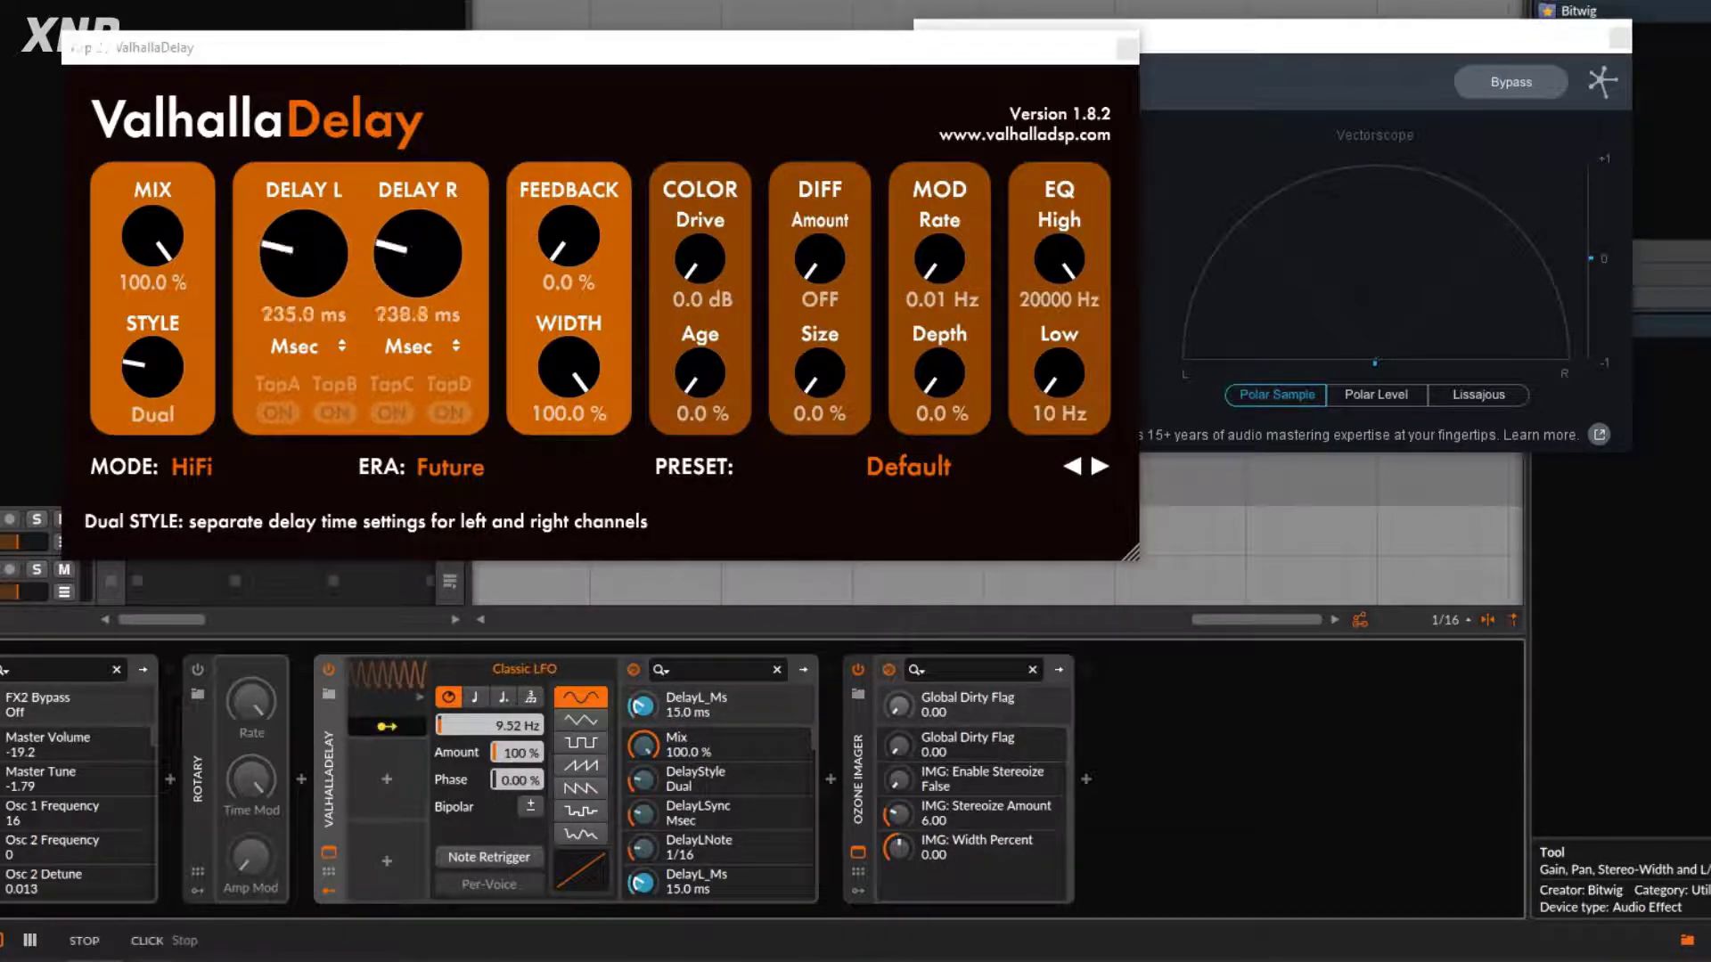
# Step: Play the modulated delay, switch to the Rotary by bypassing ValhallaDelay and enabling the Rotary, and lower the Rotary's Rate
pyautogui.press('space')
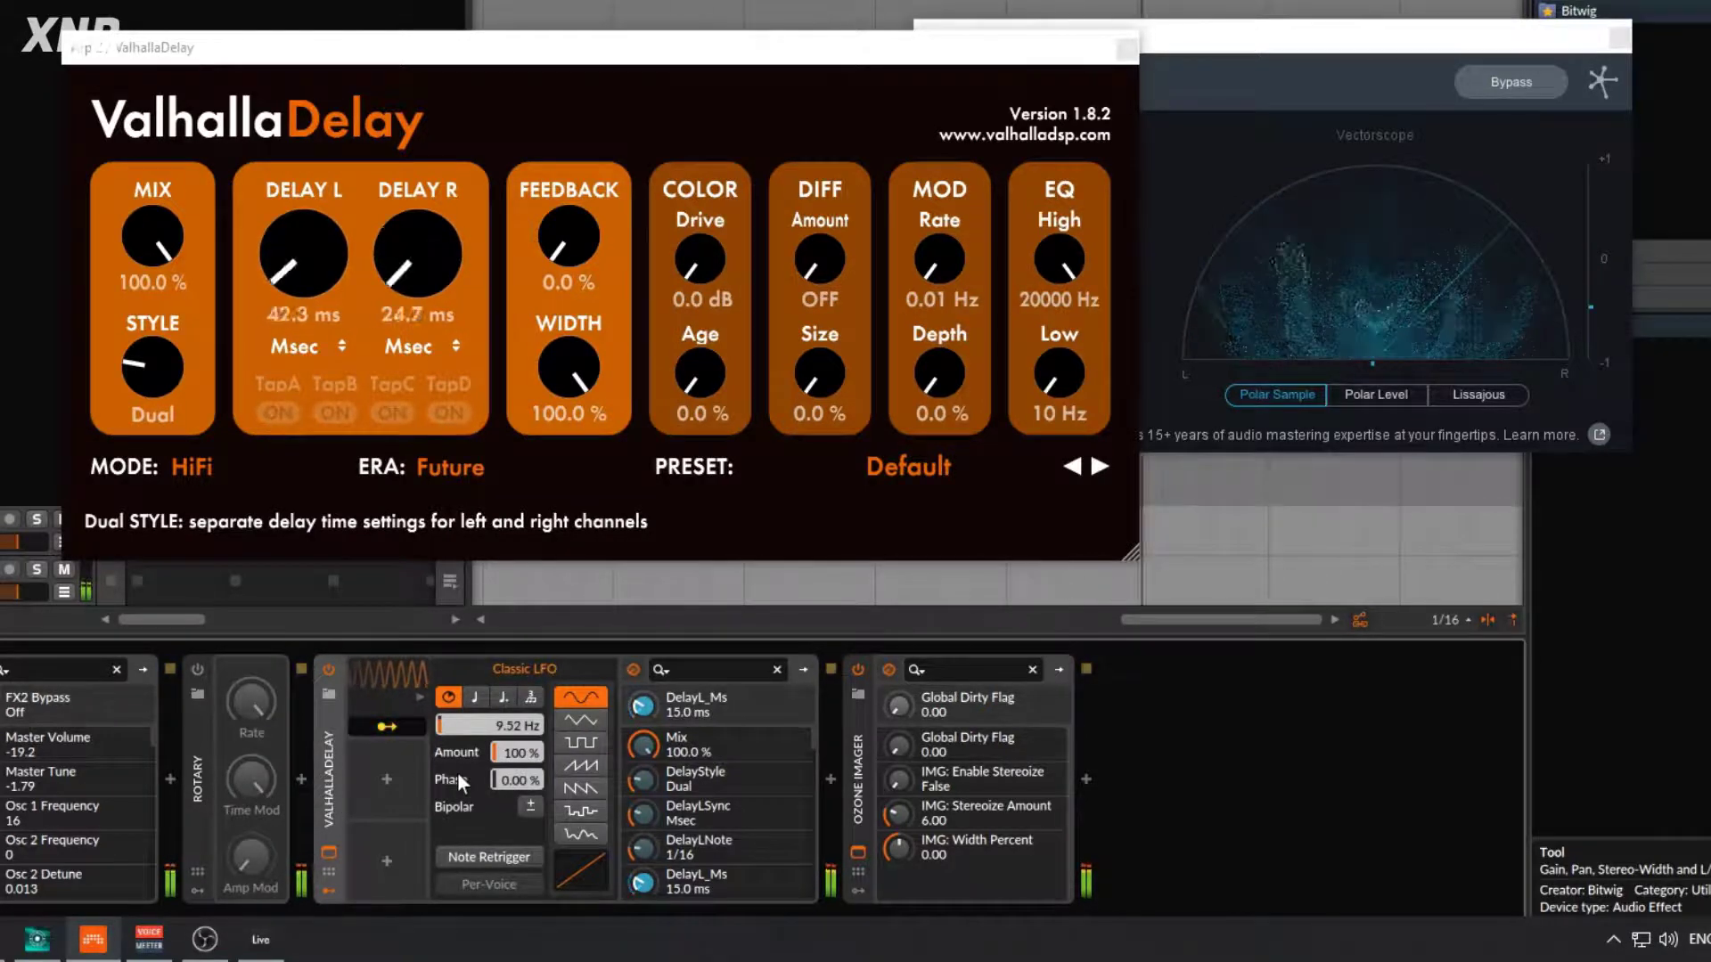
pyautogui.click(329, 670)
pyautogui.click(197, 668)
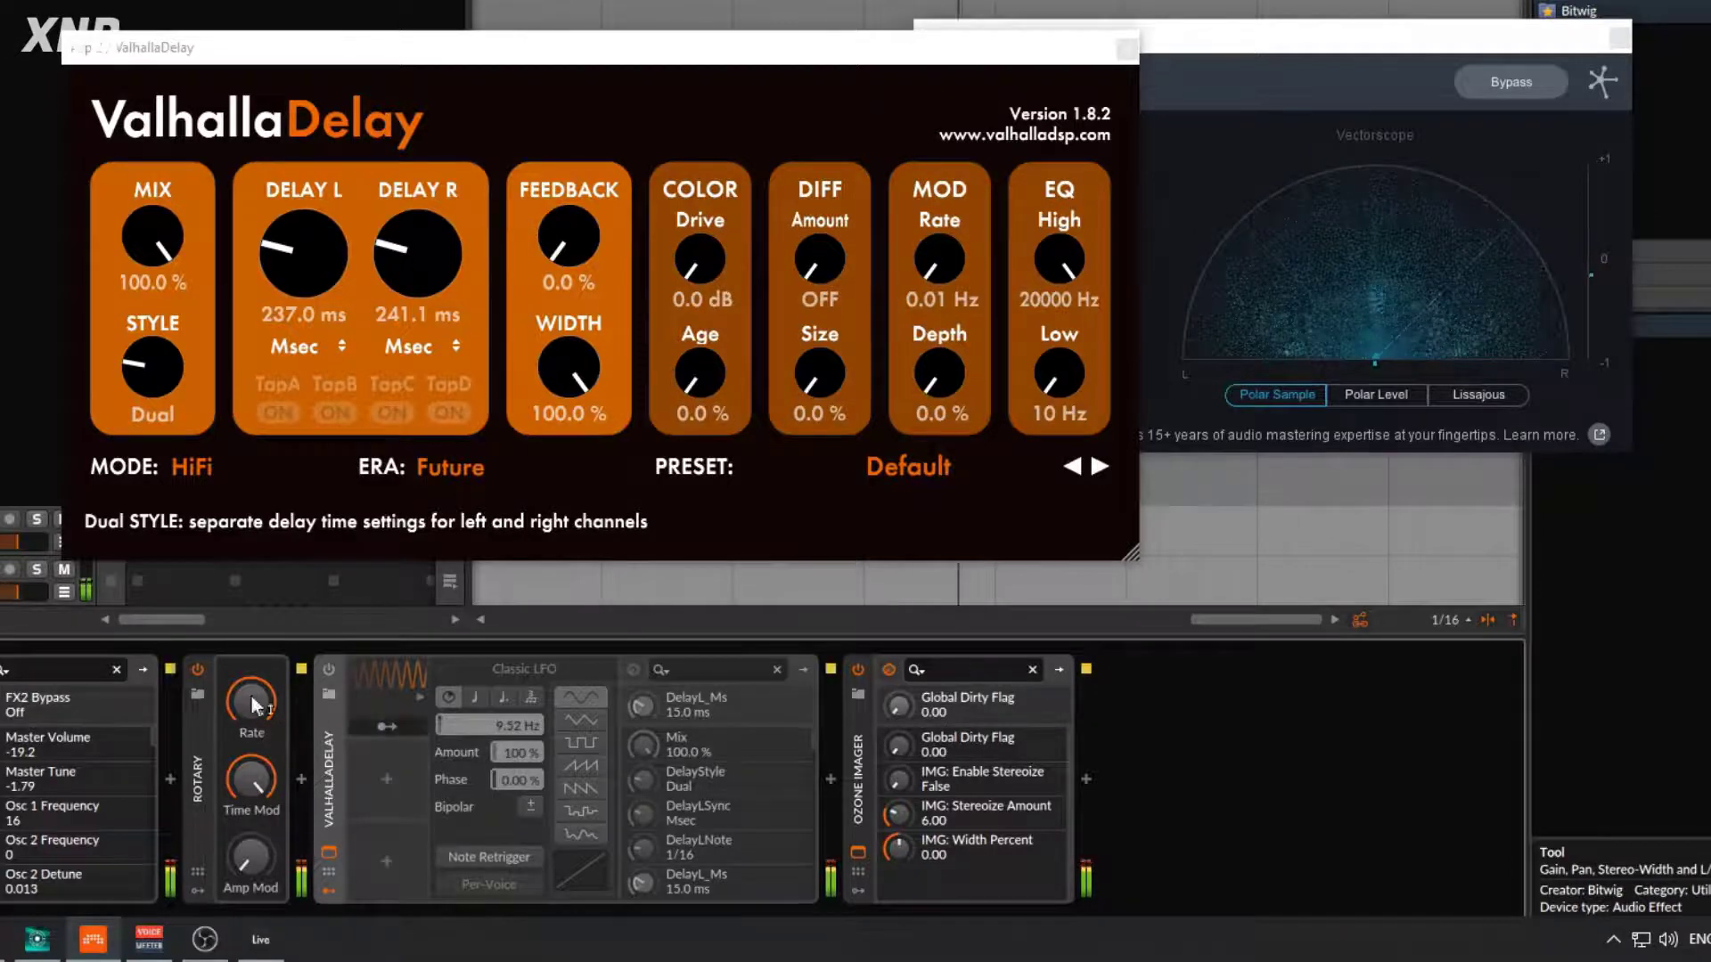
pyautogui.moveTo(256, 707); pyautogui.dragTo(256, 668)
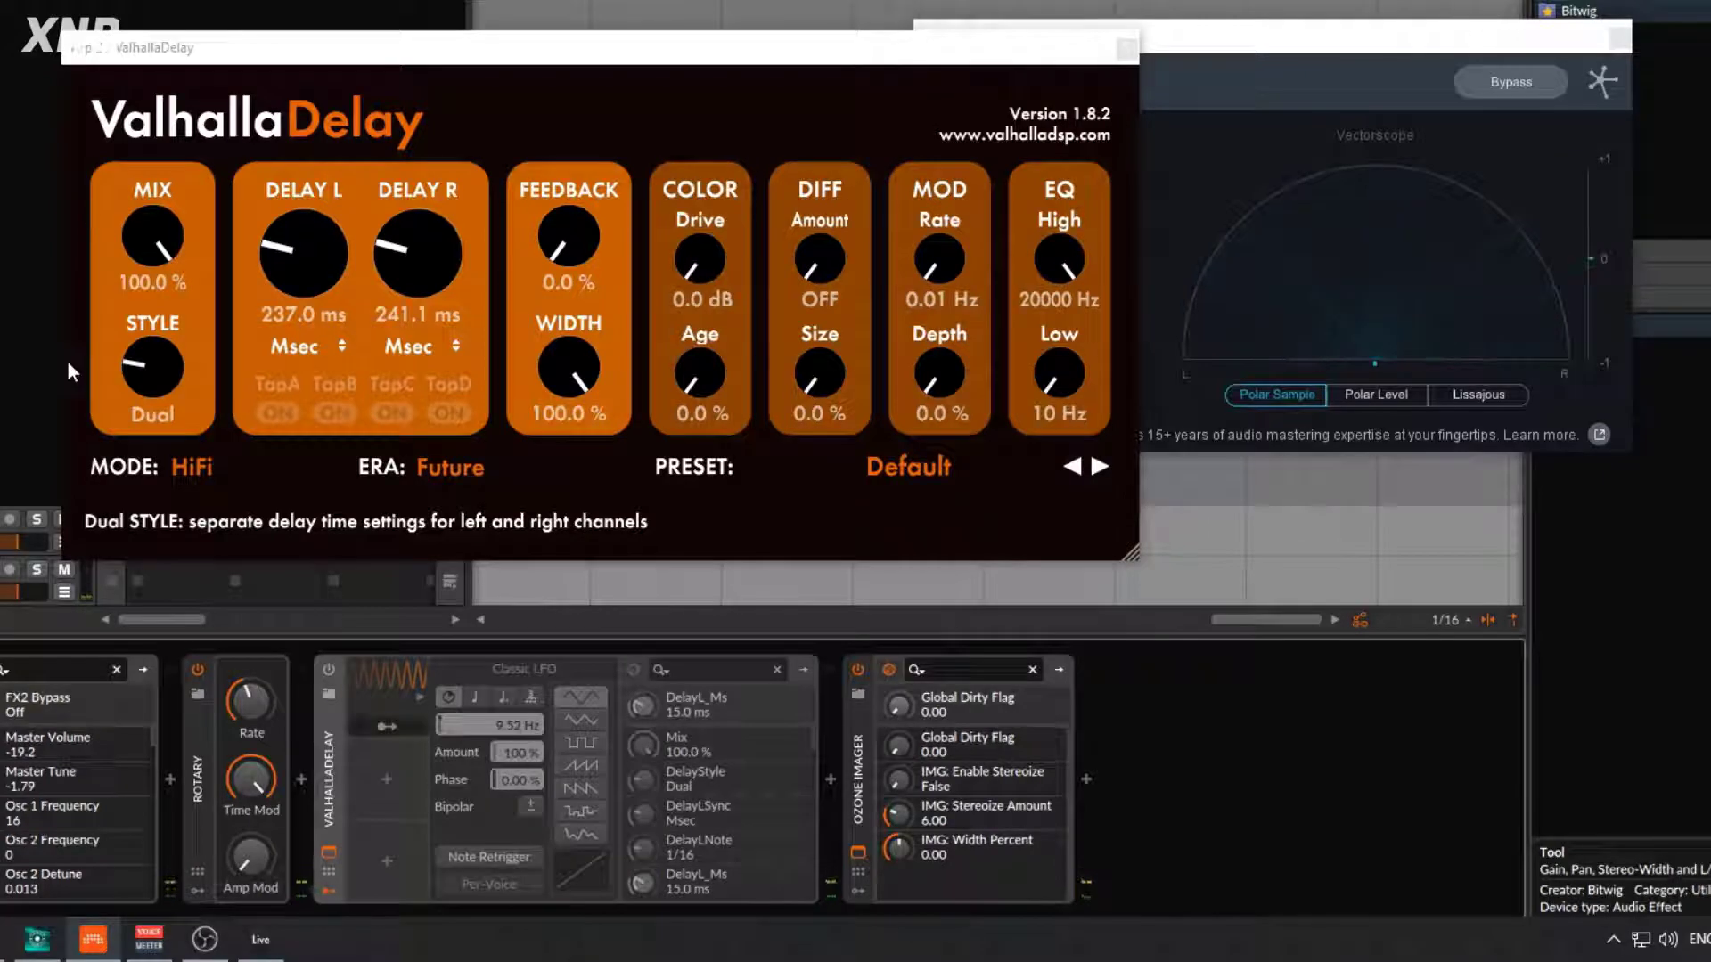
# Step: Close the ValhallaDelay window and raise the Rotary's Rate and Amp Mod
pyautogui.doubleClick(329, 739)
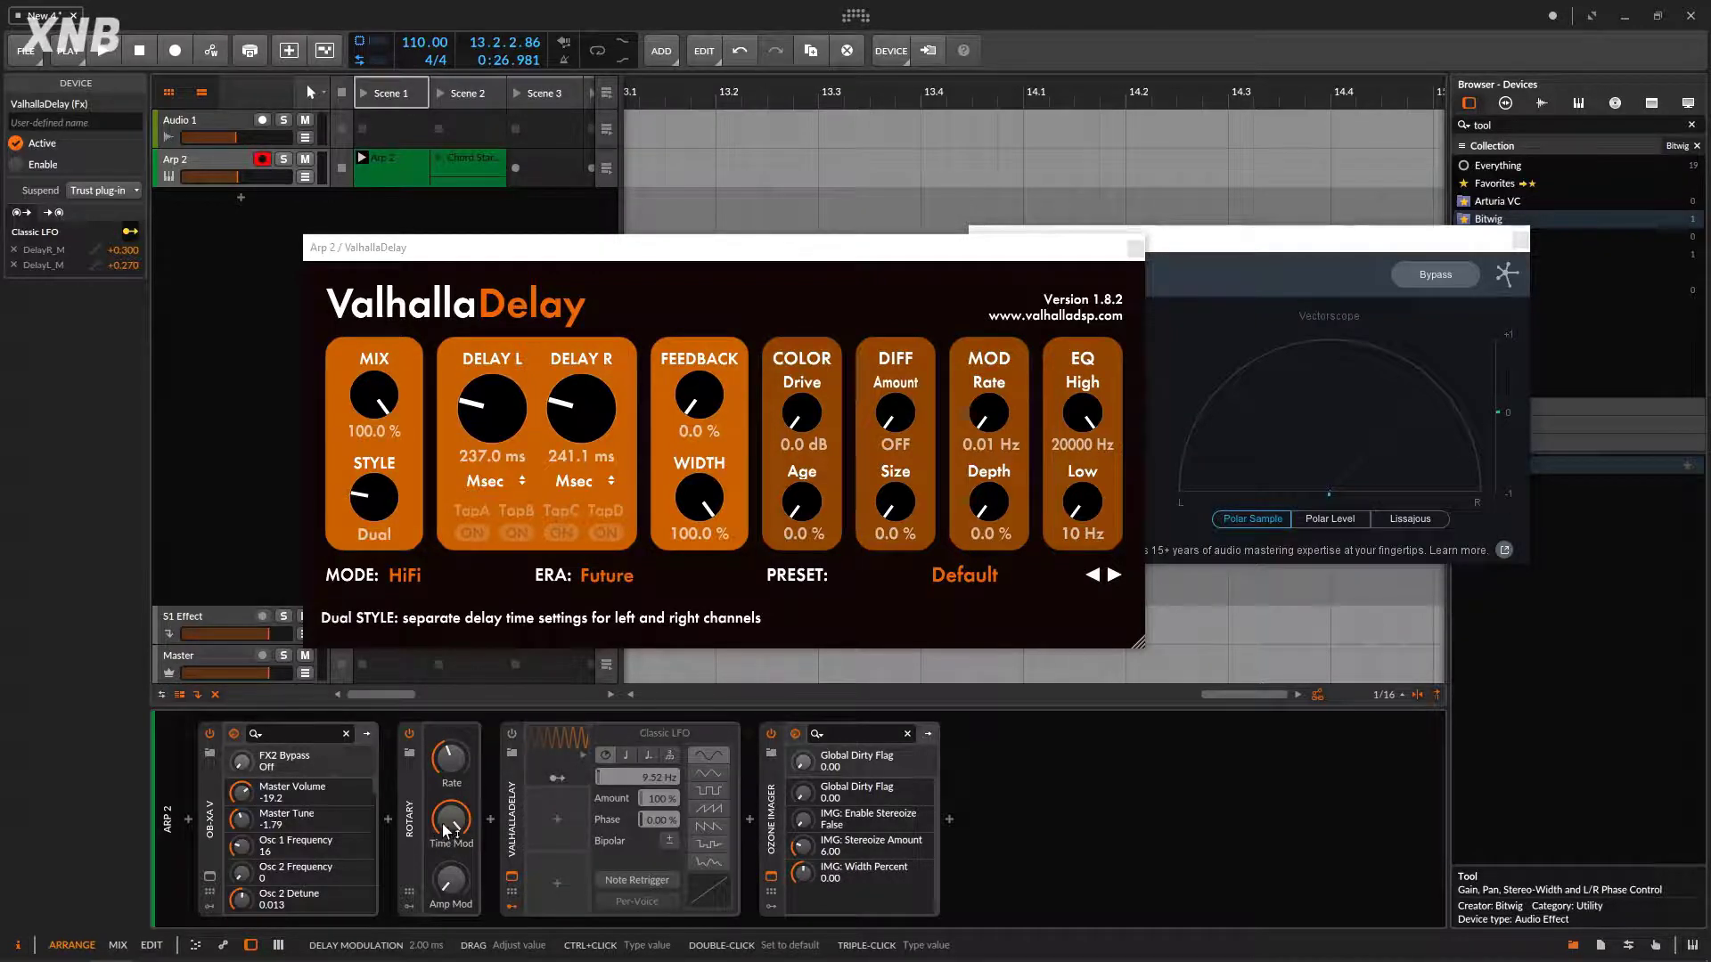
pyautogui.moveTo(453, 770); pyautogui.dragTo(453, 760)
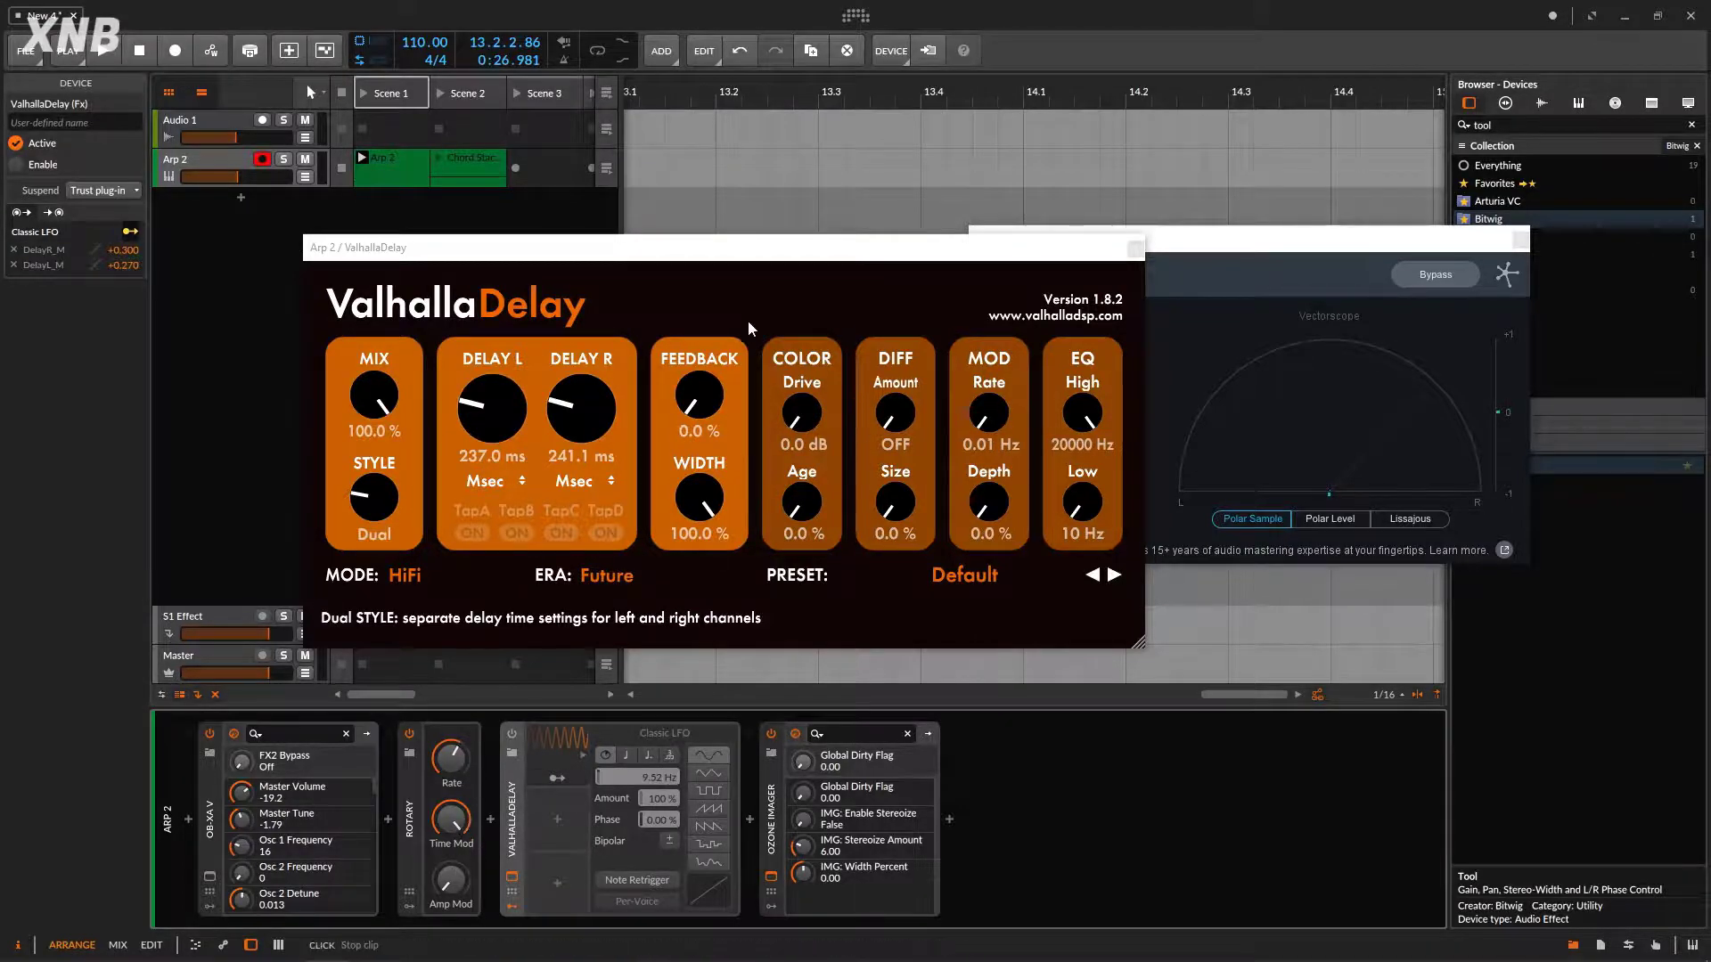
pyautogui.click(1134, 249)
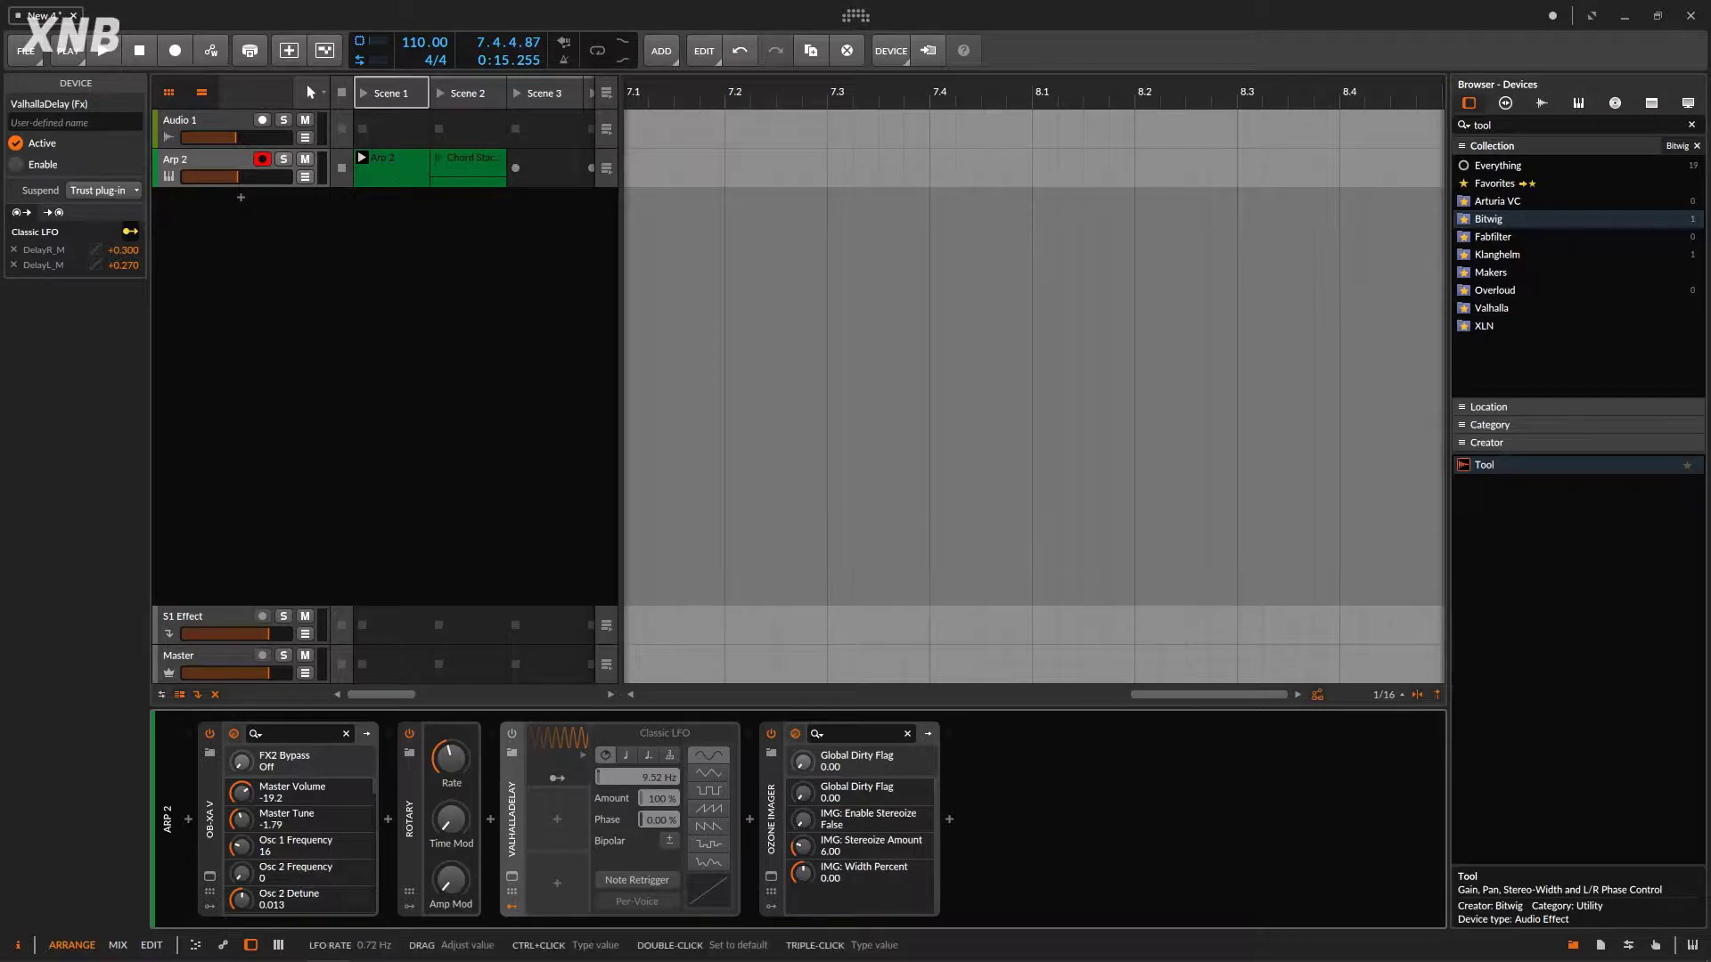
pyautogui.moveTo(451, 760); pyautogui.dragTo(451, 732)
pyautogui.moveTo(454, 890); pyautogui.dragTo(452, 823)
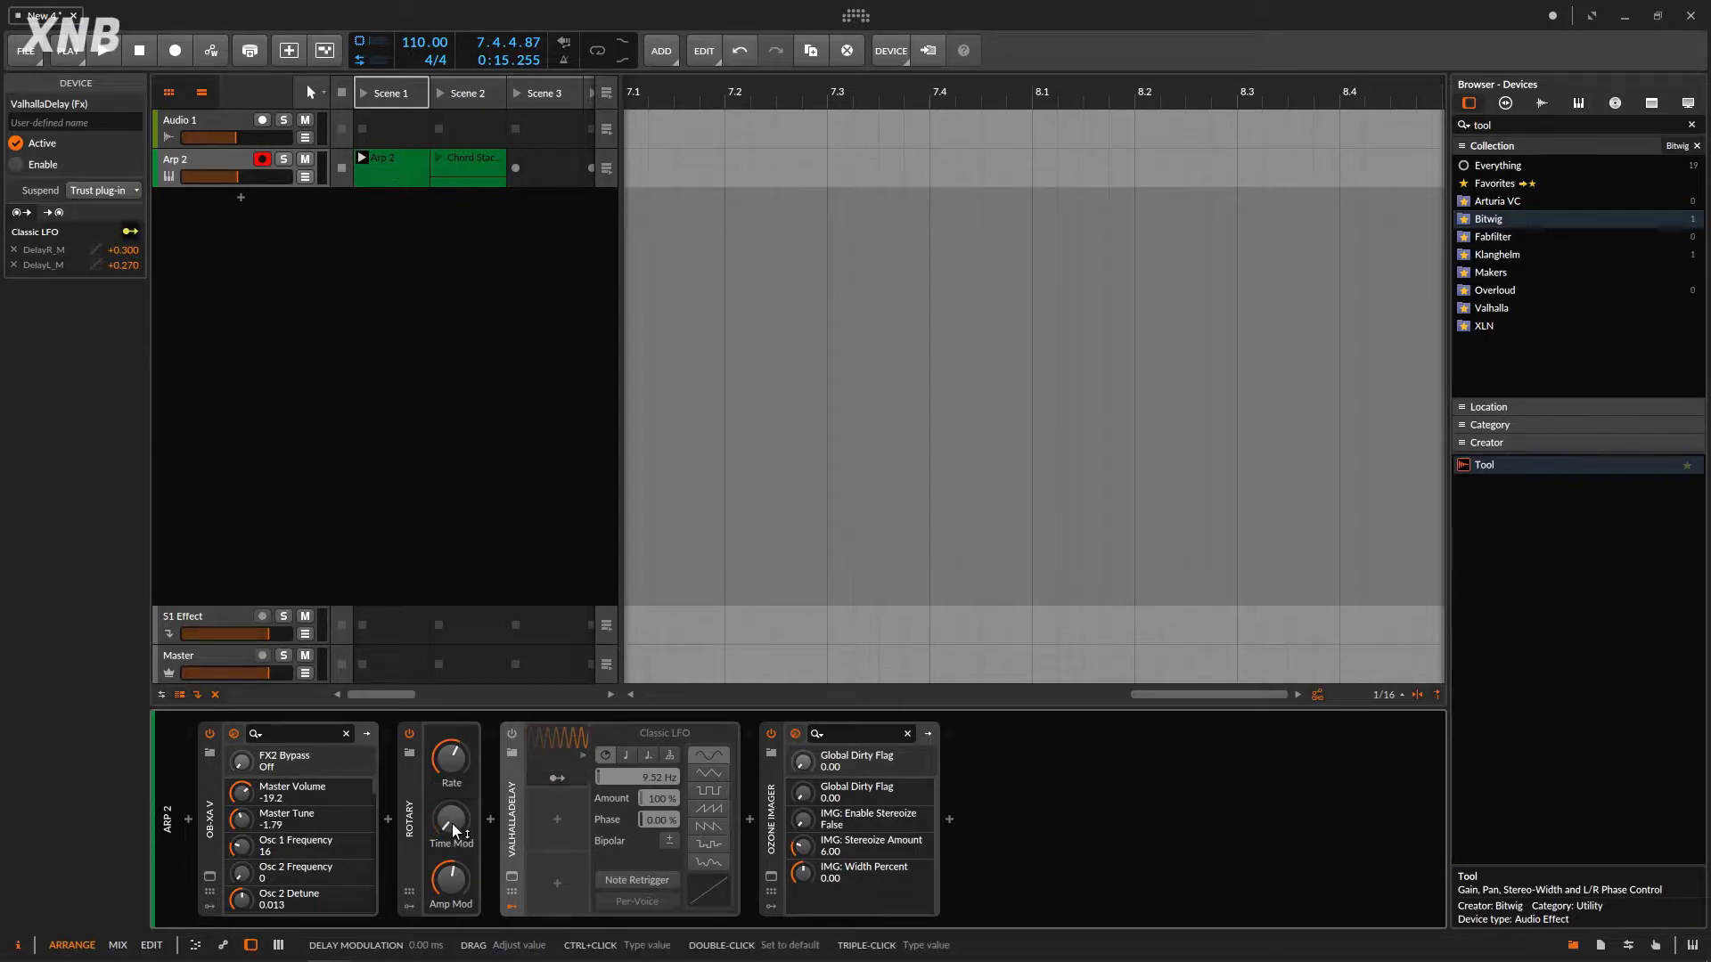